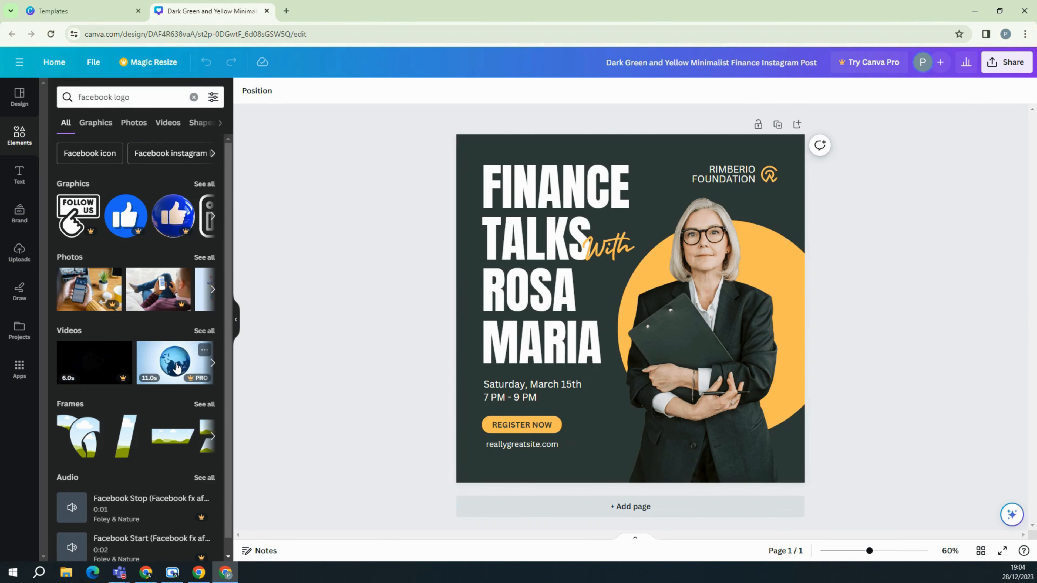
Show all matching graphics and drop the blue Facebook graphic onto the post.
{"action": "scroll", "coordinate": [111, 419], "scroll_direction": "down", "scroll_amount": 1}
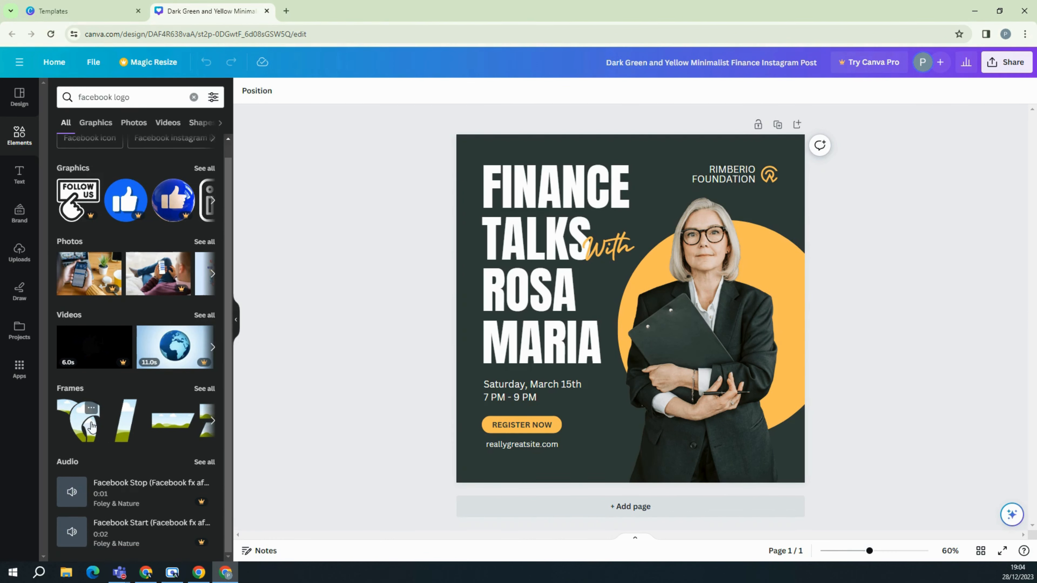
{"action": "scroll", "coordinate": [117, 151], "scroll_direction": "up", "scroll_amount": 1}
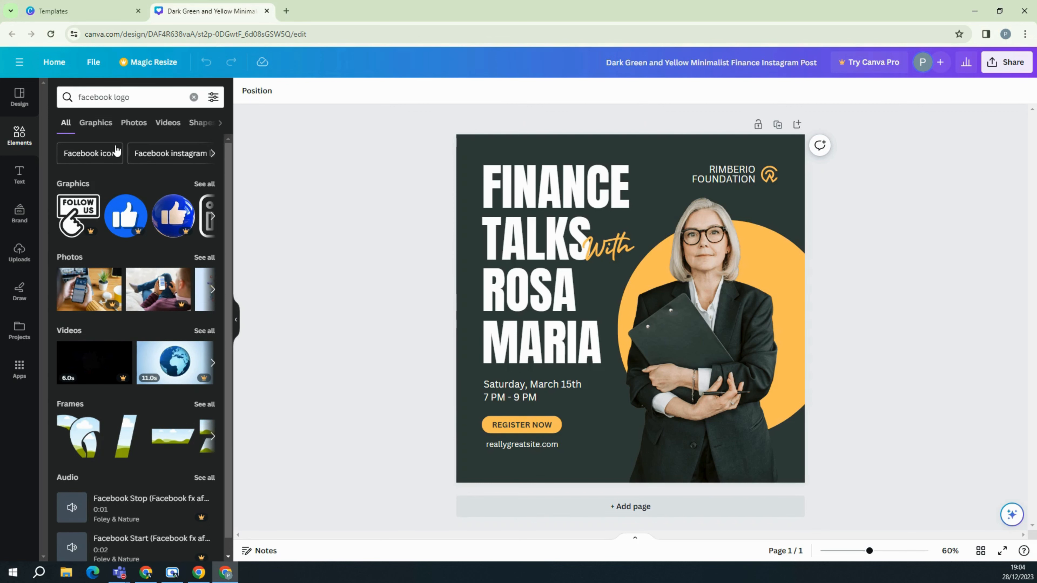
{"action": "left_click", "coordinate": [212, 184]}
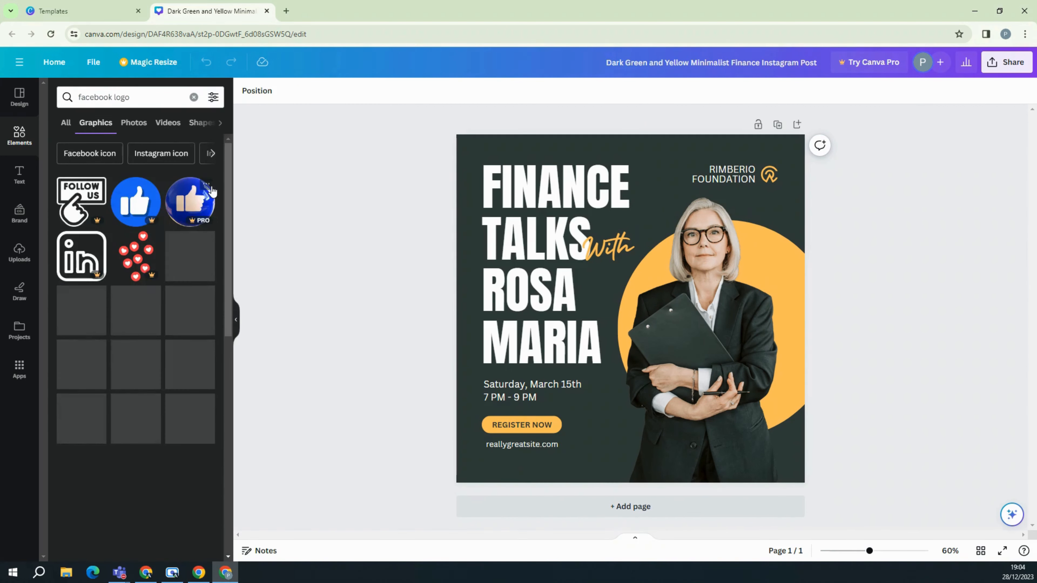
{"action": "scroll", "coordinate": [192, 261], "scroll_direction": "down", "scroll_amount": 3}
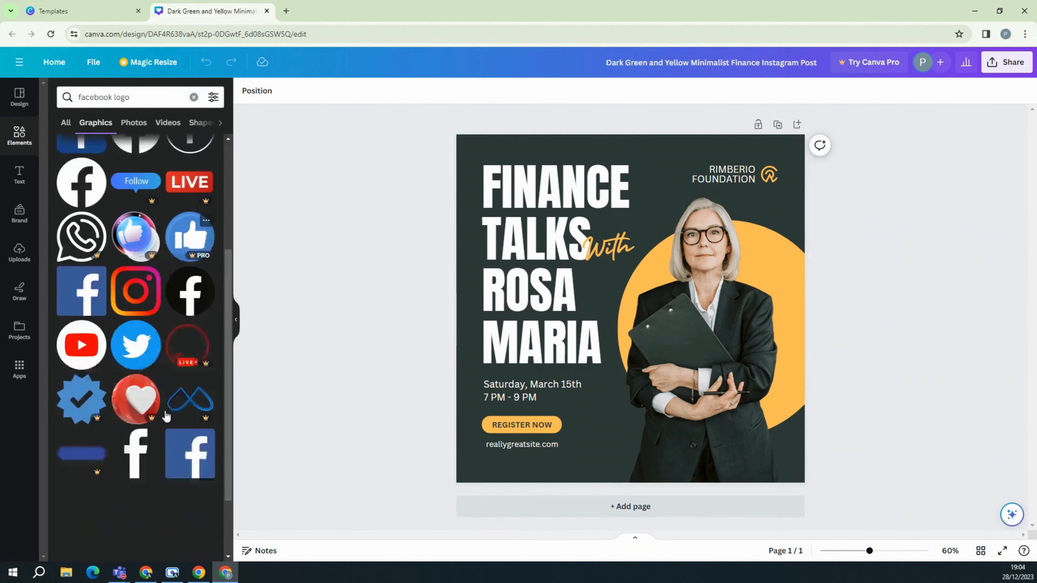
{"action": "scroll", "coordinate": [196, 268], "scroll_direction": "up", "scroll_amount": 3}
{"action": "left_click_drag", "start_coordinate": [199, 272], "coordinate": [676, 371]}
Shrink the Facebook icon and position it in the post's bottom-right corner.
{"action": "left_click_drag", "start_coordinate": [718, 333], "coordinate": [613, 440]}
{"action": "left_click_drag", "start_coordinate": [594, 457], "coordinate": [770, 450]}
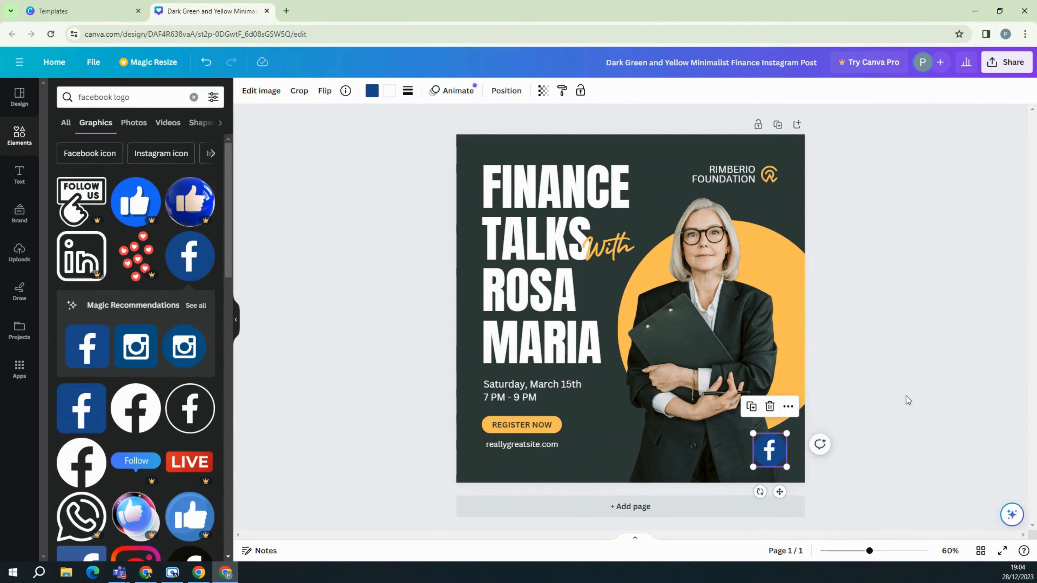
{"action": "left_click", "coordinate": [832, 439]}
{"action": "left_click", "coordinate": [769, 449]}
{"action": "left_click", "coordinate": [806, 446]}
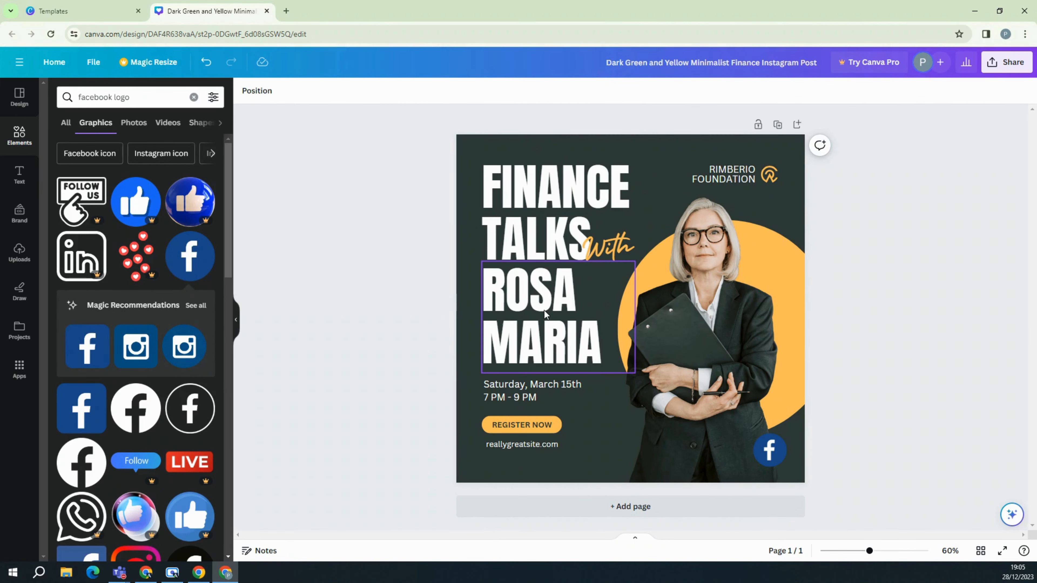
Type the speaker's new full name and reduce its font size to 110 so it fits on two lines.
{"action": "double_click", "coordinate": [556, 316]}
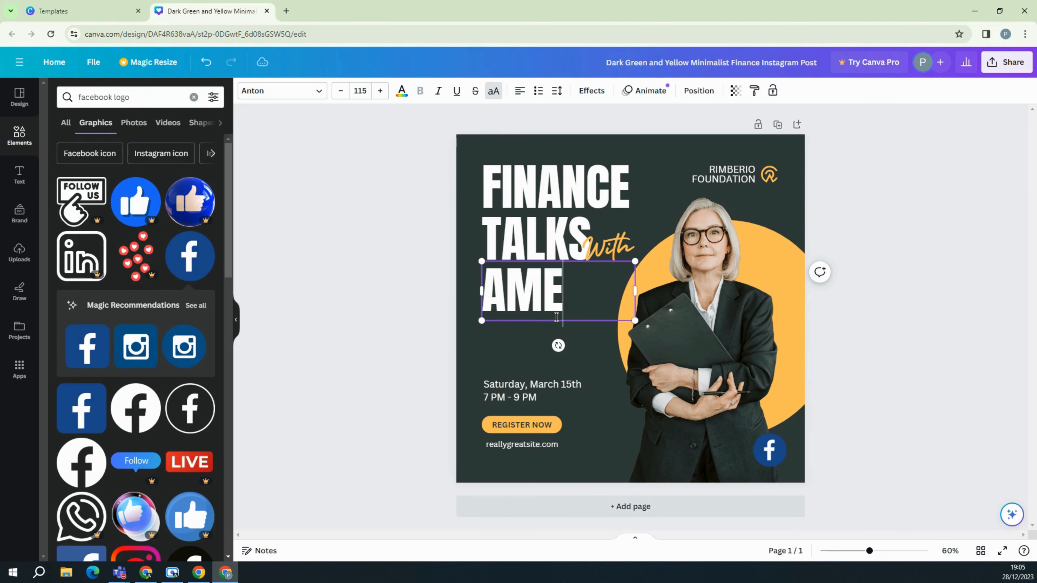
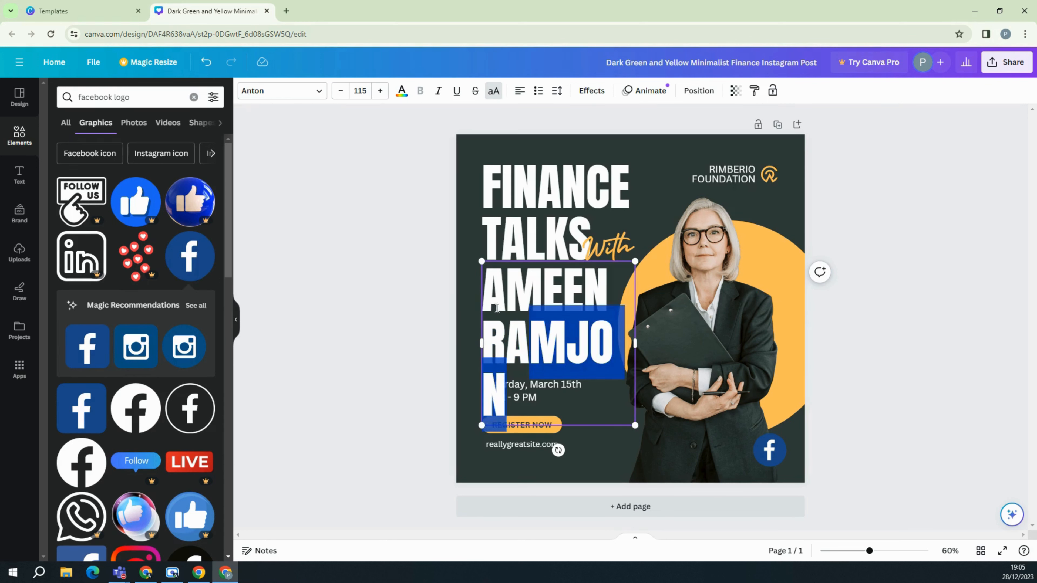
{"action": "key", "text": "ctrl+a"}
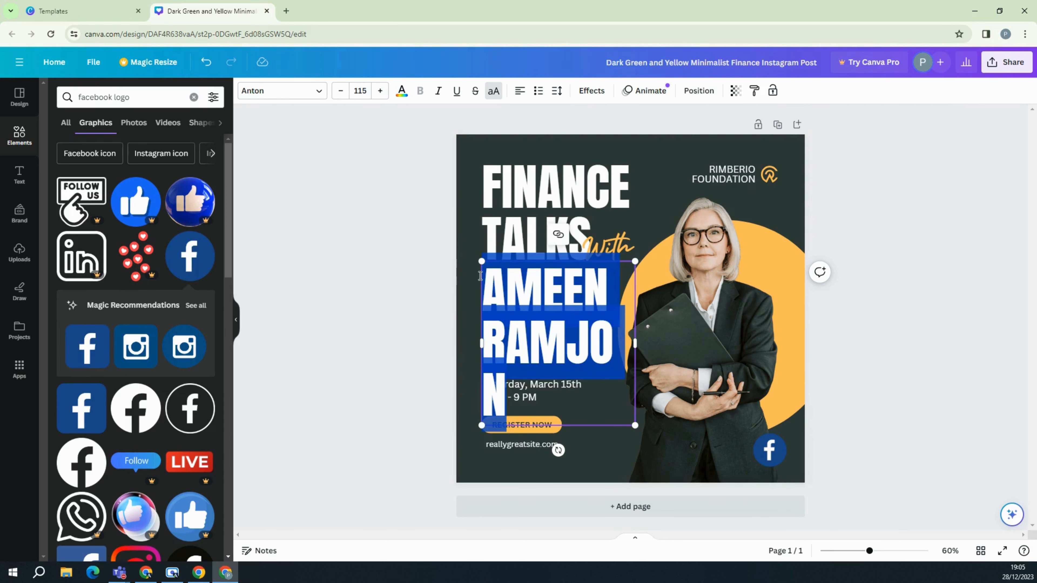
{"action": "left_click", "coordinate": [340, 94]}
{"action": "left_click", "coordinate": [341, 94]}
{"action": "left_click", "coordinate": [341, 94]}
{"action": "left_click", "coordinate": [341, 94]}
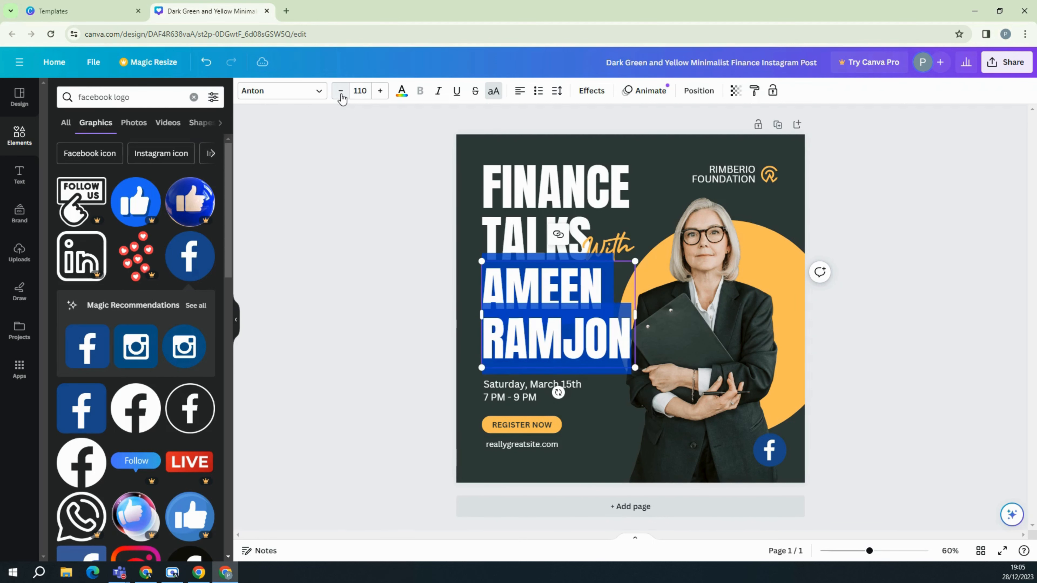
{"action": "left_click", "coordinate": [348, 244]}
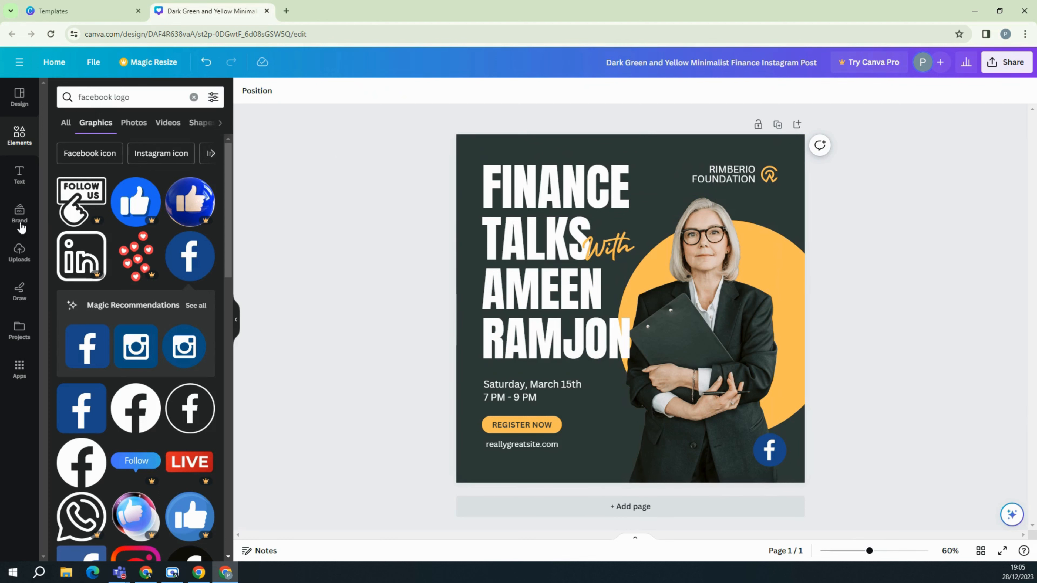
Upload active-services-logo-white from Pictures > Active Services into Canva's uploads.
{"action": "left_click", "coordinate": [26, 260]}
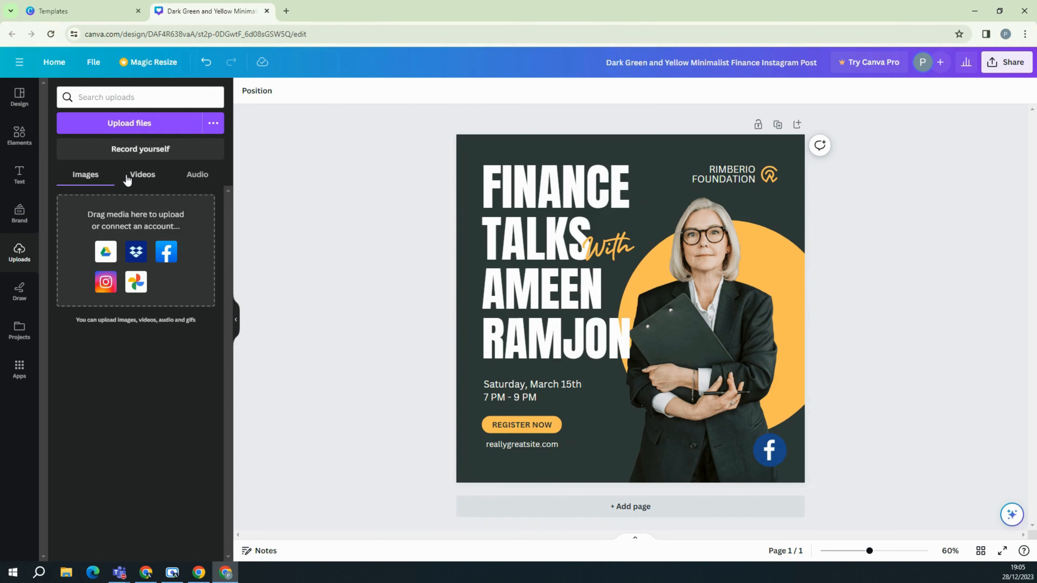
{"action": "left_click", "coordinate": [123, 128]}
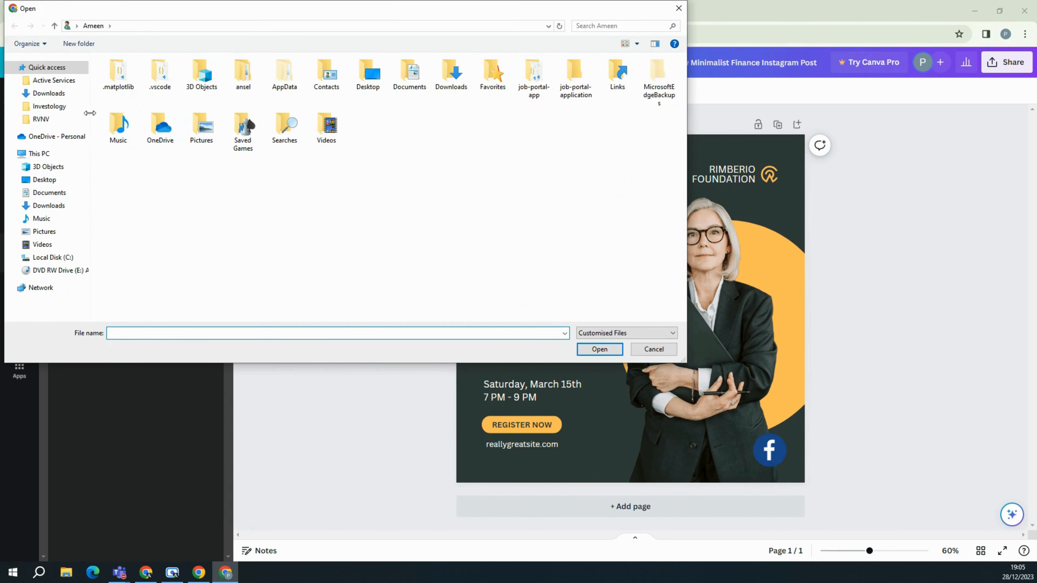
{"action": "left_click", "coordinate": [53, 80]}
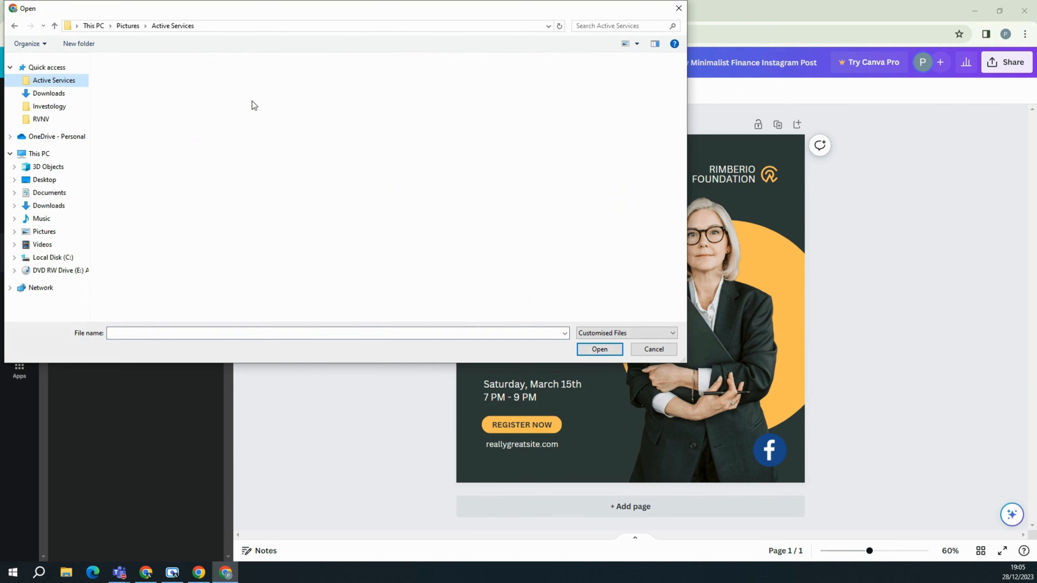
{"action": "left_click", "coordinate": [431, 104]}
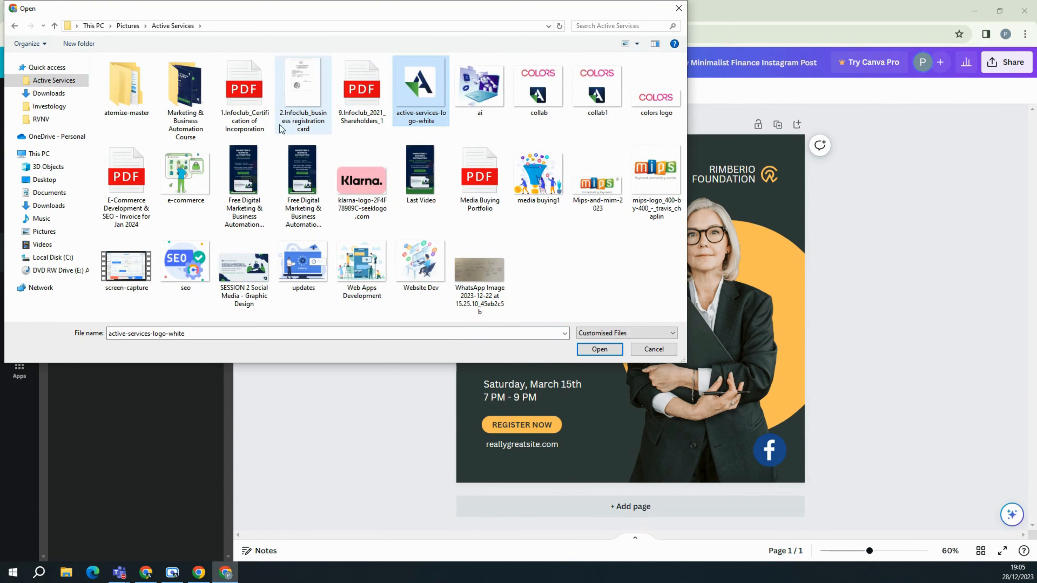
{"action": "left_click", "coordinate": [599, 349]}
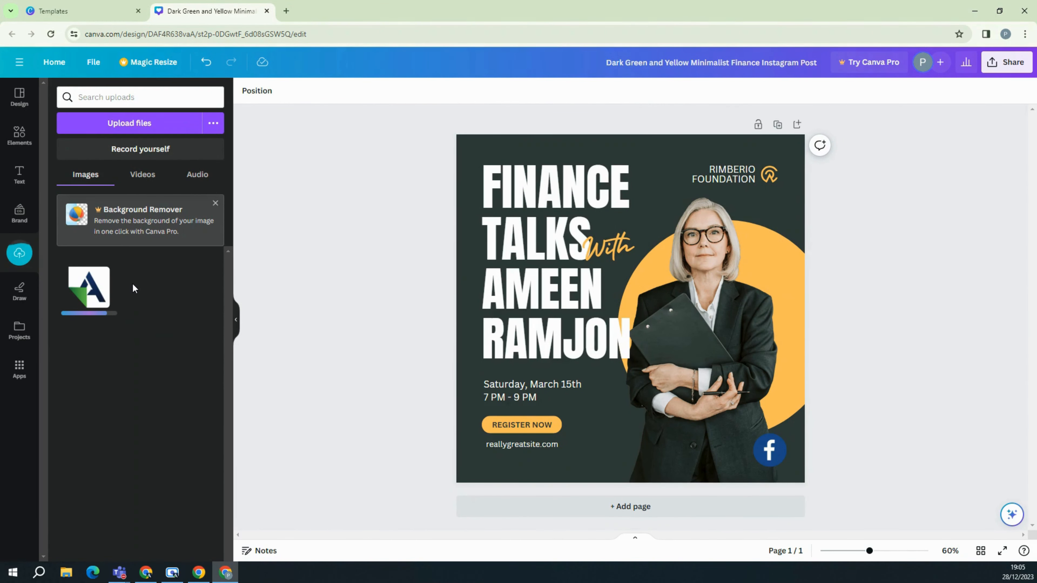
Add the uploaded A logo small, delete the yellow icon, and place the logo beside RIMBERIO FOUNDATION.
{"action": "left_click", "coordinate": [91, 296]}
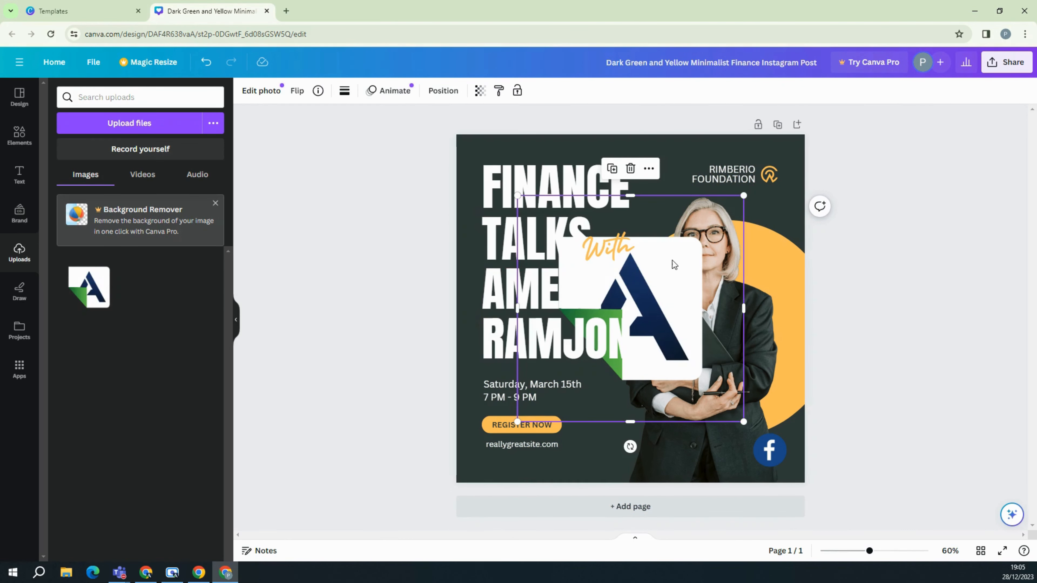
{"action": "left_click_drag", "start_coordinate": [743, 196], "coordinate": [763, 208]}
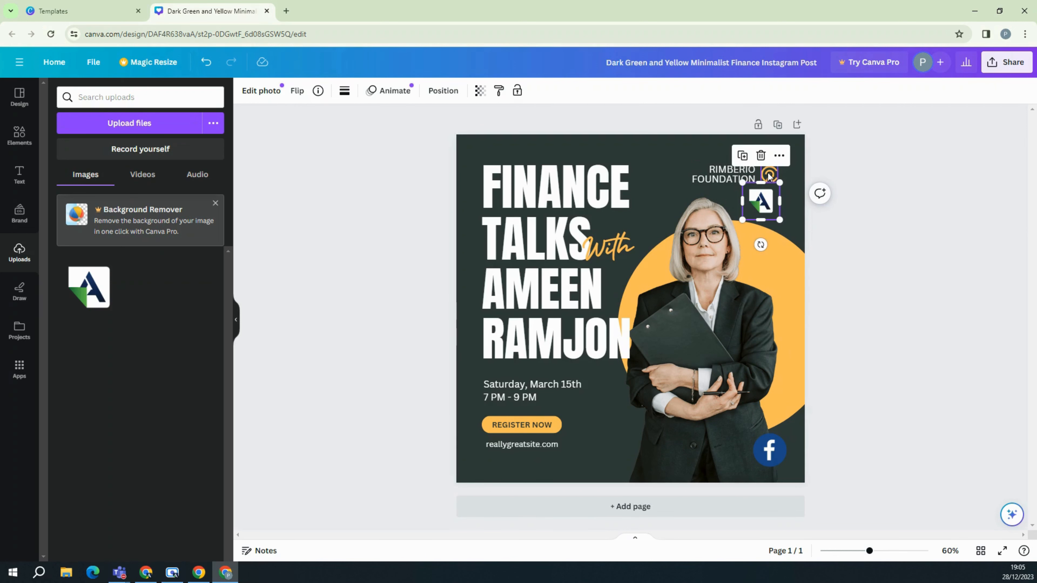
{"action": "left_click", "coordinate": [724, 178]}
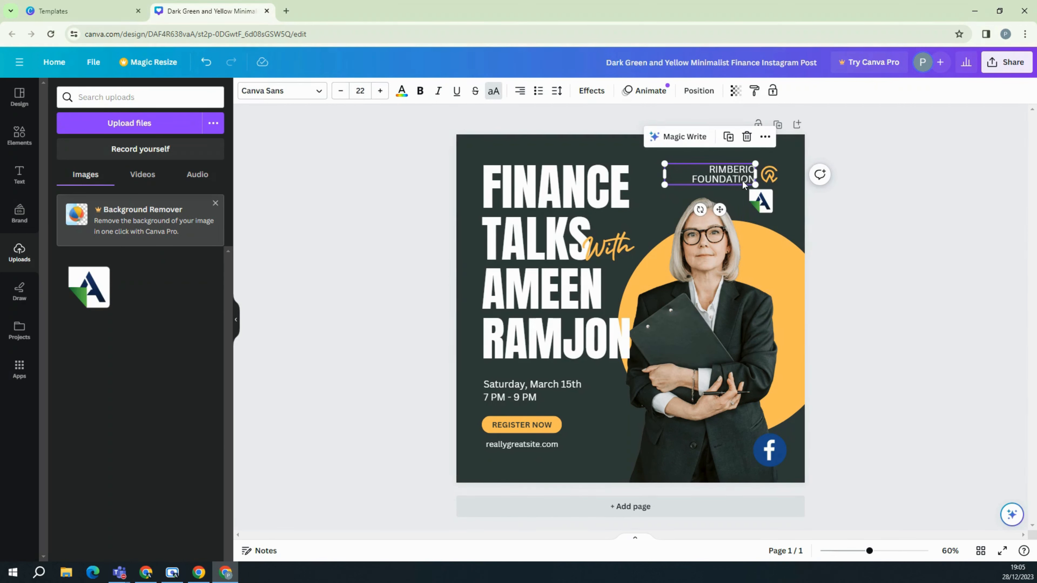
{"action": "left_click", "coordinate": [773, 175]}
{"action": "key", "text": "Delete"}
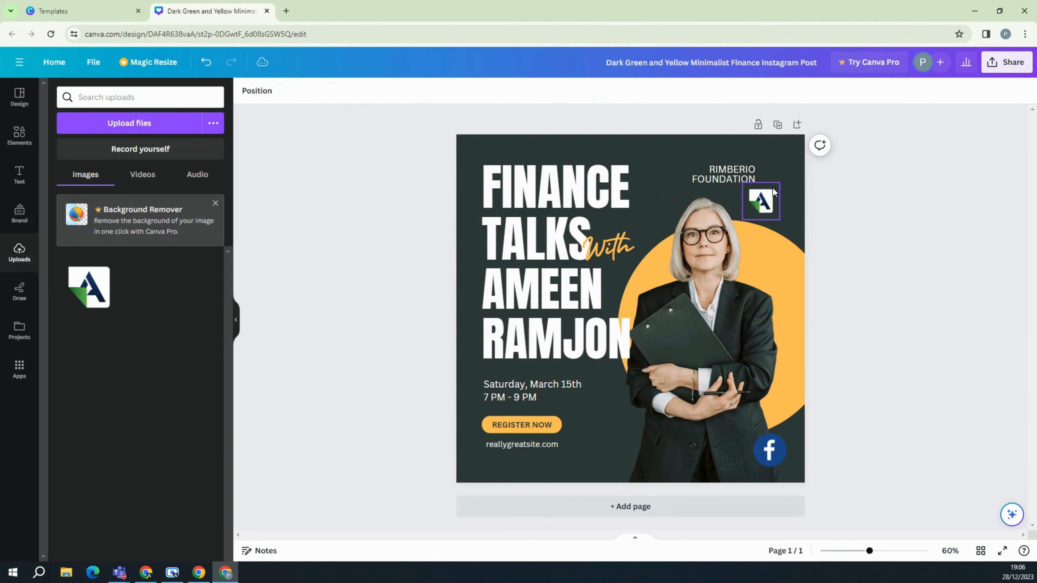
{"action": "left_click", "coordinate": [773, 192]}
{"action": "mouse_move", "coordinate": [772, 192]}
{"action": "left_mouse_down"}
{"action": "mouse_move", "coordinate": [786, 168]}
{"action": "mouse_move", "coordinate": [780, 178]}
{"action": "left_mouse_up"}
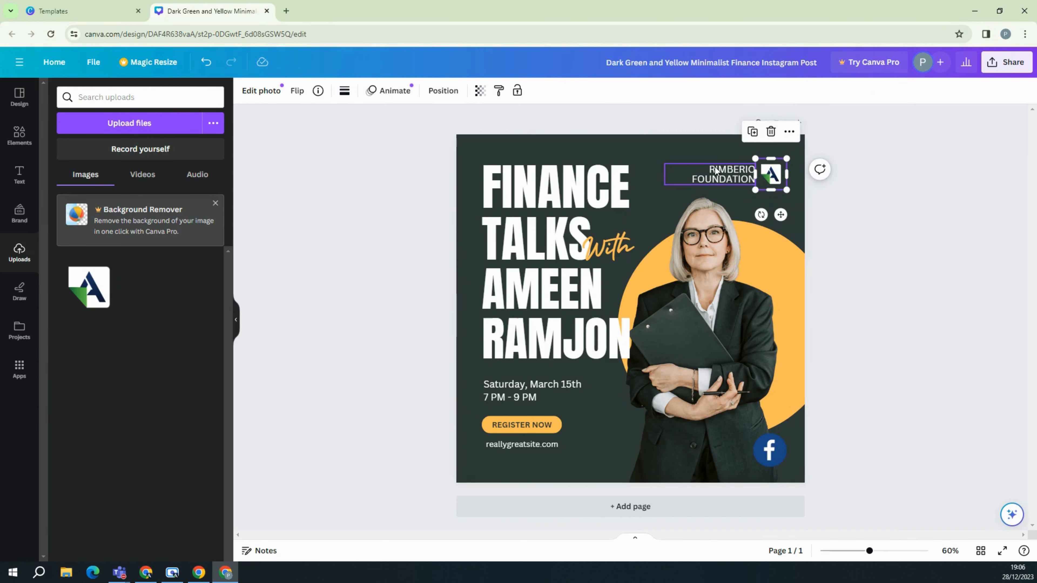
Set the page background colour to deep navy #11213e from the photo colours.
{"action": "left_click", "coordinate": [649, 142]}
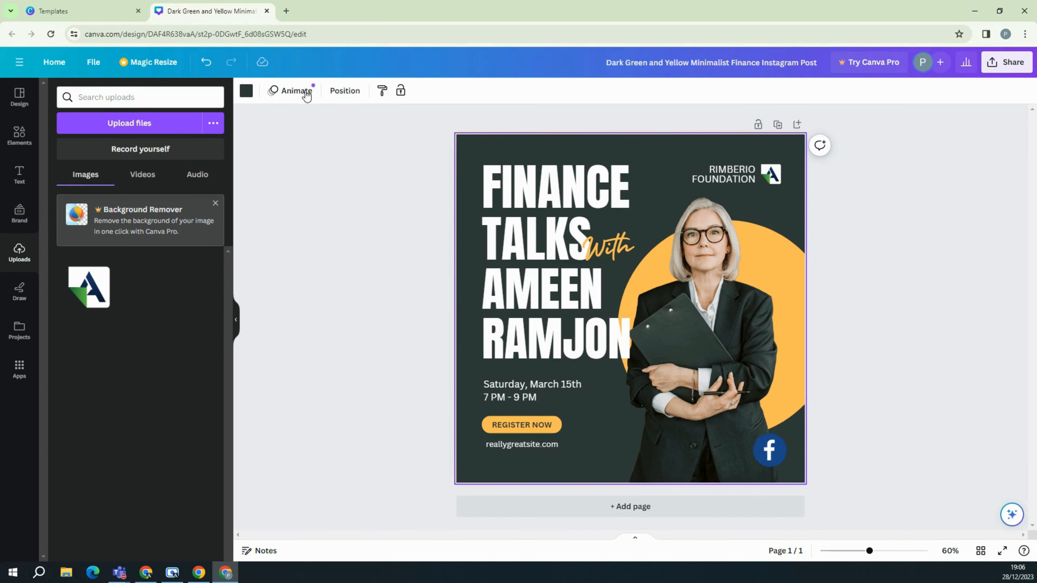
{"action": "left_click", "coordinate": [246, 93]}
{"action": "left_click", "coordinate": [339, 169]}
{"action": "left_click", "coordinate": [246, 96]}
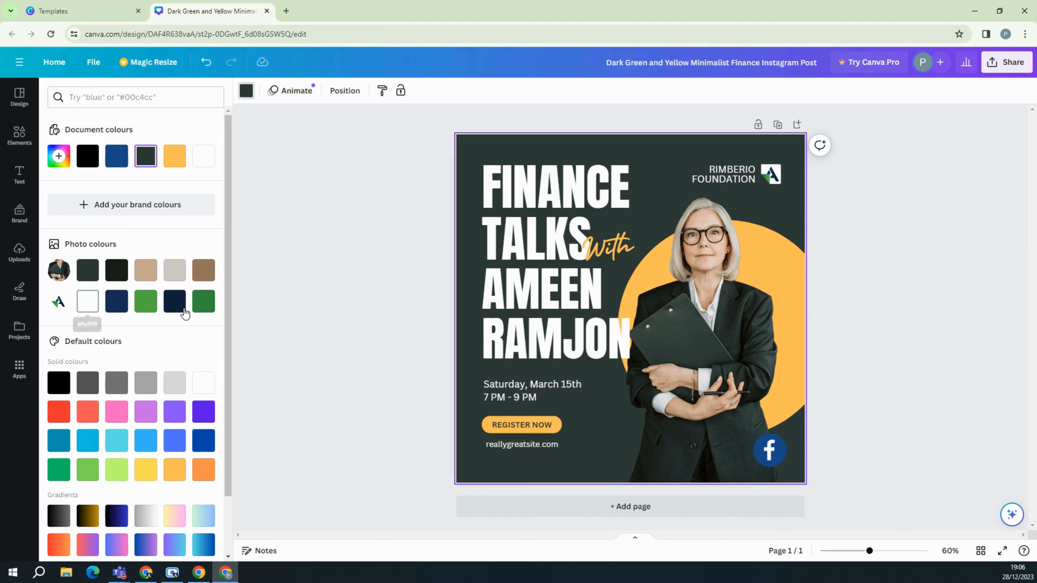
{"action": "left_click", "coordinate": [176, 306]}
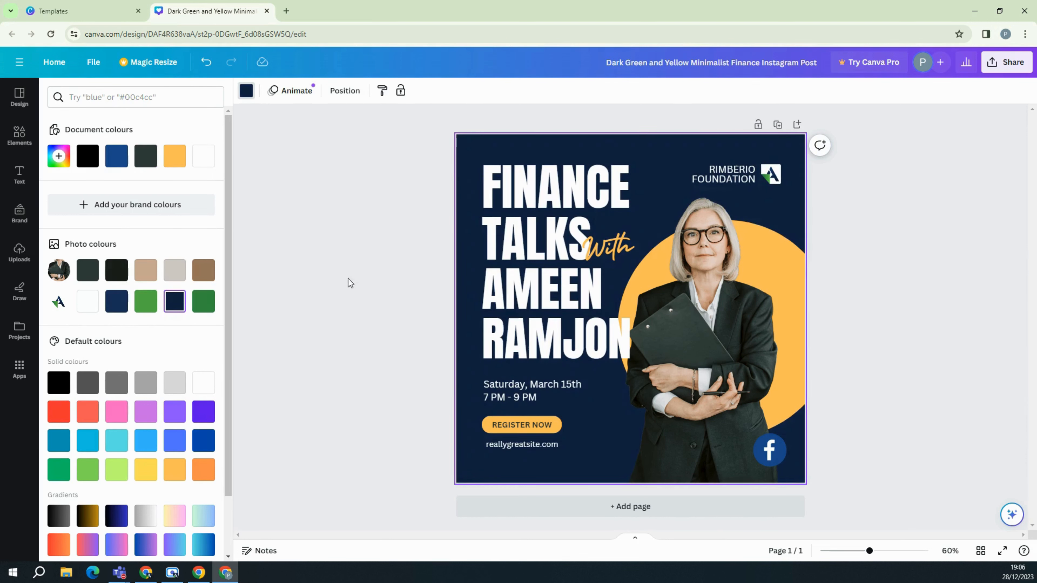
Turn the yellow circle green using the photo colours swatch.
{"action": "left_click", "coordinate": [792, 261]}
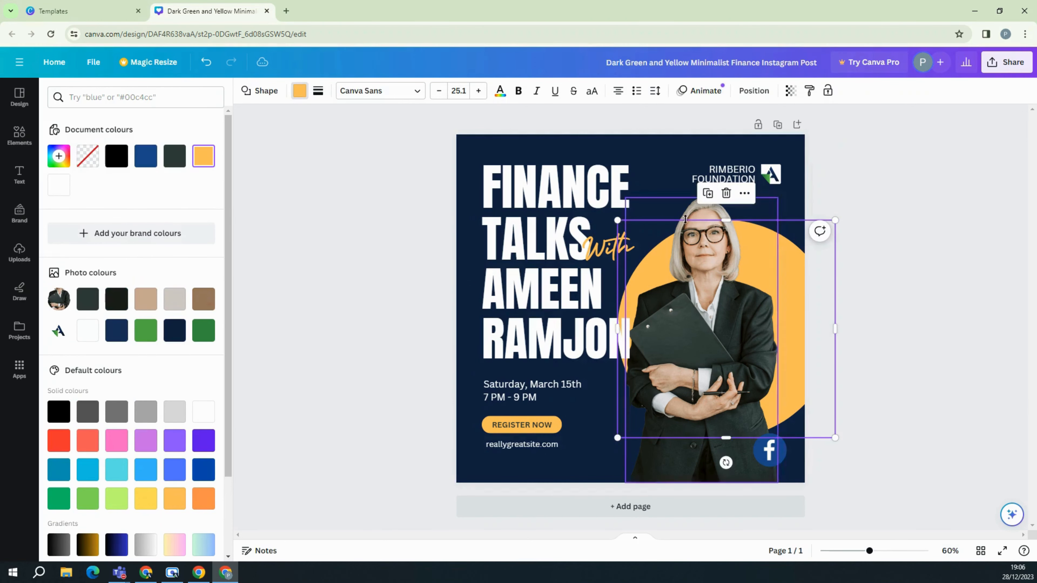
{"action": "left_click", "coordinate": [300, 91]}
{"action": "left_click", "coordinate": [300, 91]}
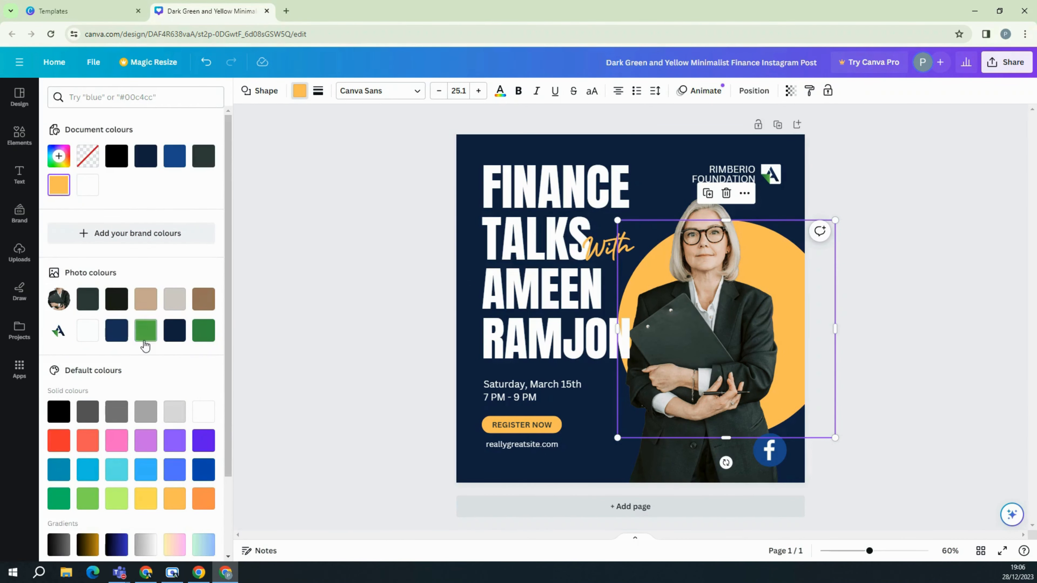
{"action": "left_click", "coordinate": [145, 330]}
{"action": "left_click", "coordinate": [373, 319]}
Make the 'With' script text green.
{"action": "left_click", "coordinate": [609, 245]}
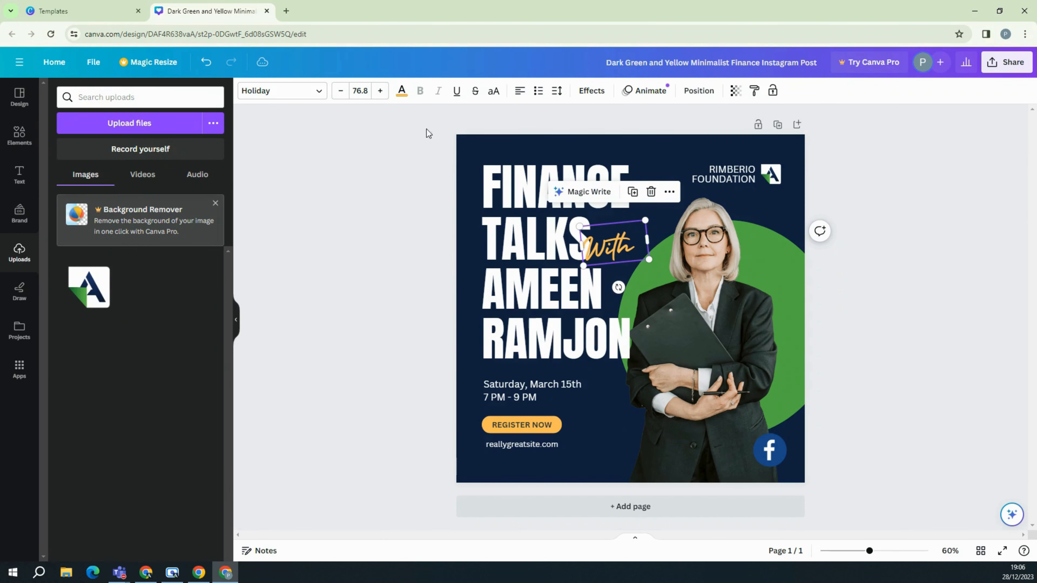
{"action": "left_click", "coordinate": [402, 91]}
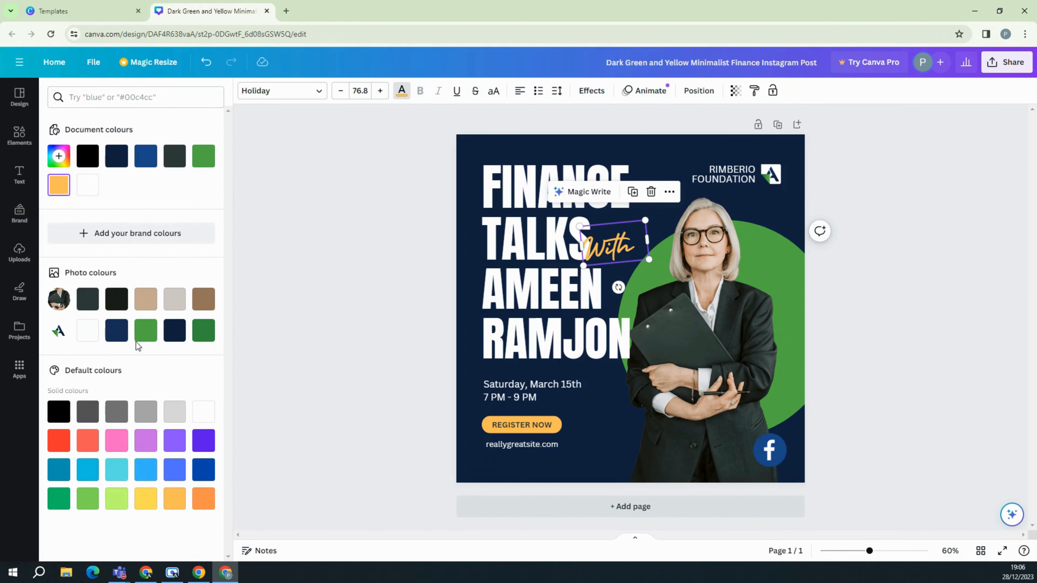
{"action": "left_click", "coordinate": [146, 330]}
{"action": "left_click", "coordinate": [374, 308]}
{"action": "left_click", "coordinate": [374, 308]}
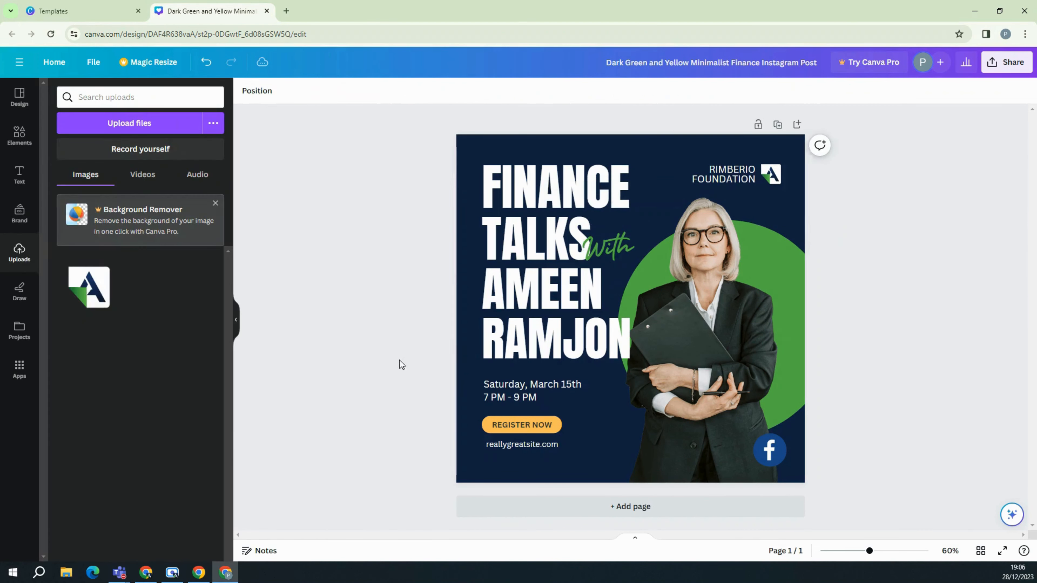
Make the REGISTER NOW button green.
{"action": "left_click", "coordinate": [559, 431]}
{"action": "left_click", "coordinate": [299, 91]}
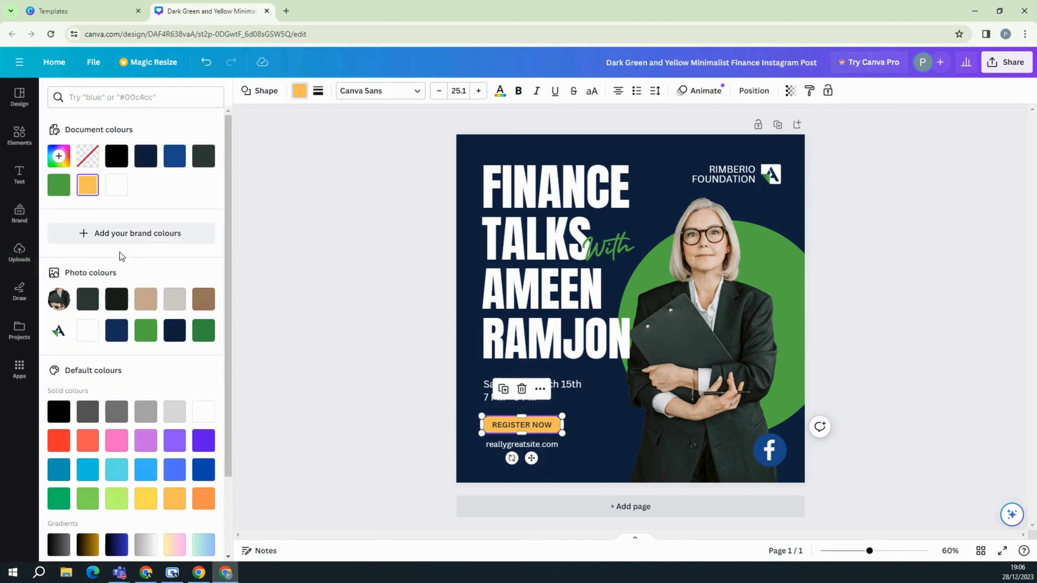
{"action": "left_click", "coordinate": [146, 335]}
{"action": "left_click", "coordinate": [373, 336]}
{"action": "left_click", "coordinate": [373, 335]}
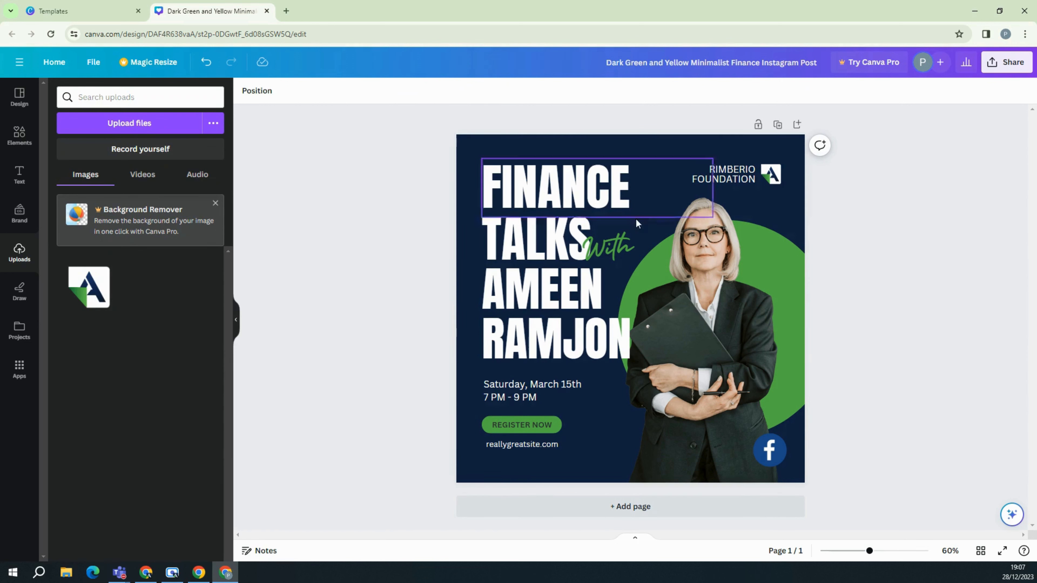
{"action": "left_click", "coordinate": [727, 260]}
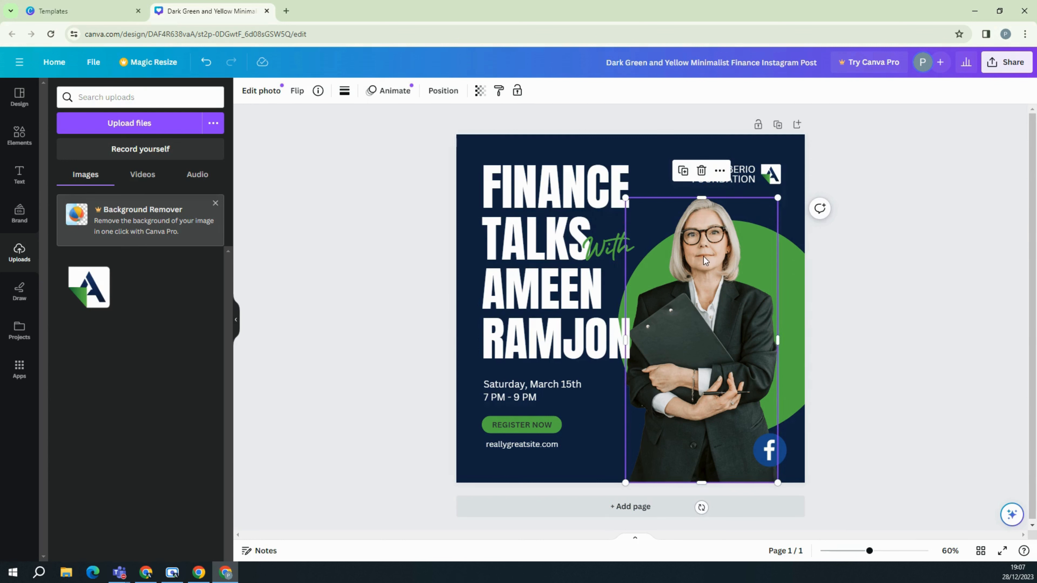
{"action": "left_click_drag", "start_coordinate": [343, 175], "coordinate": [850, 374]}
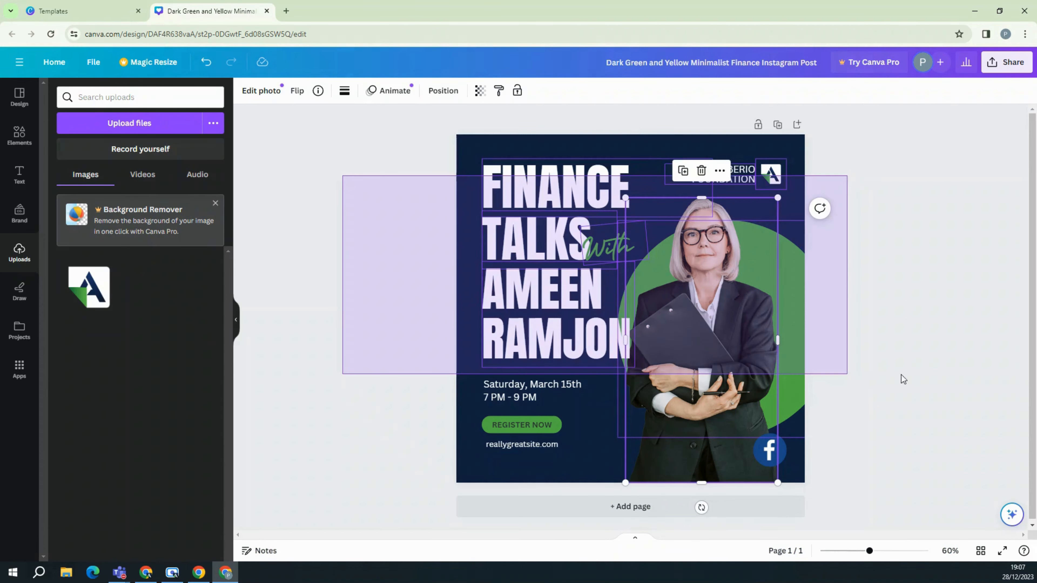
Delete then restore the woman's photo, and open the font list for the speaker's name text.
{"action": "left_click", "coordinate": [768, 306]}
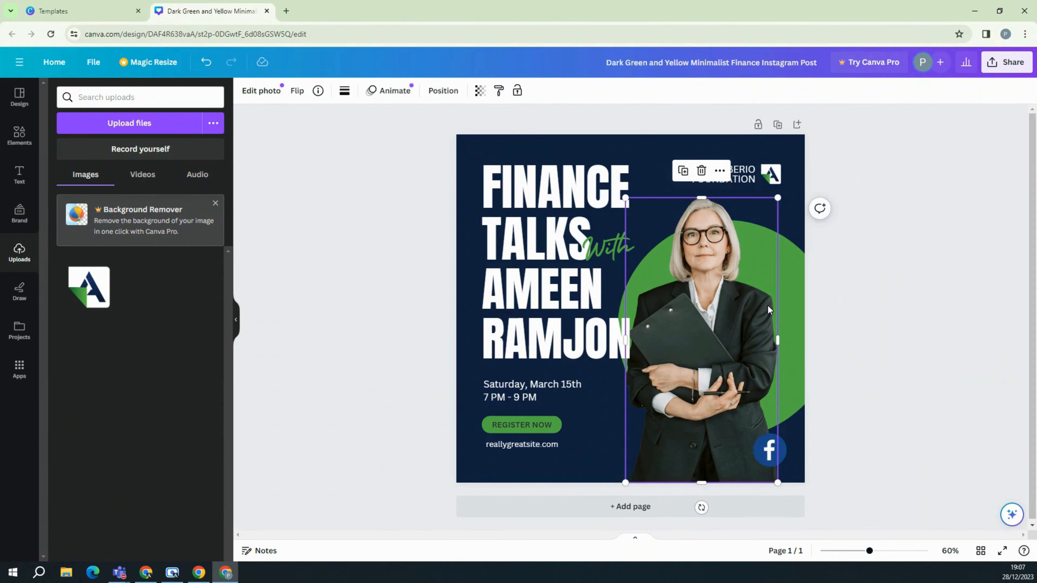
{"action": "key", "text": "Delete"}
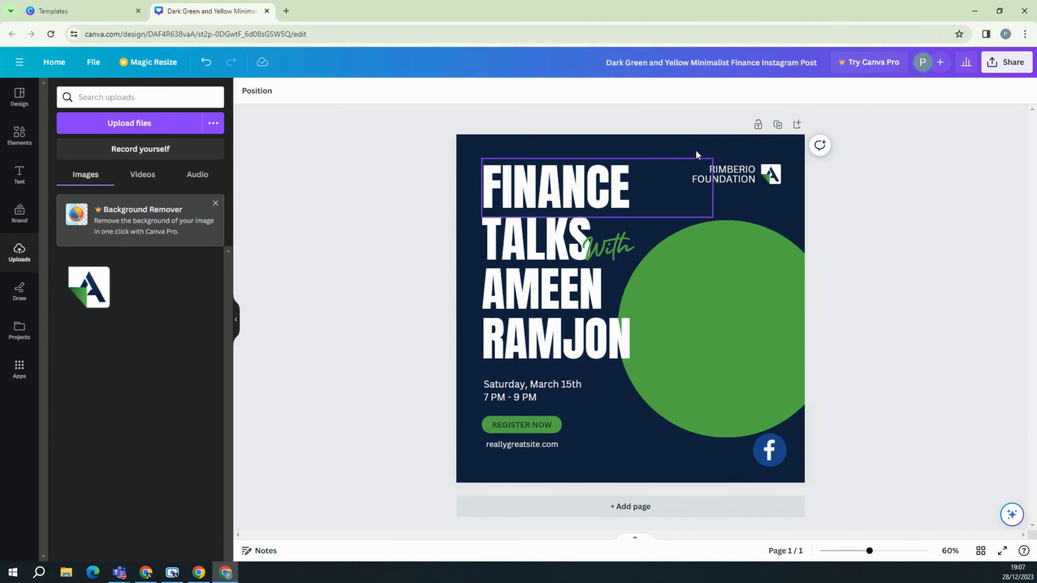
{"action": "left_click", "coordinate": [205, 64]}
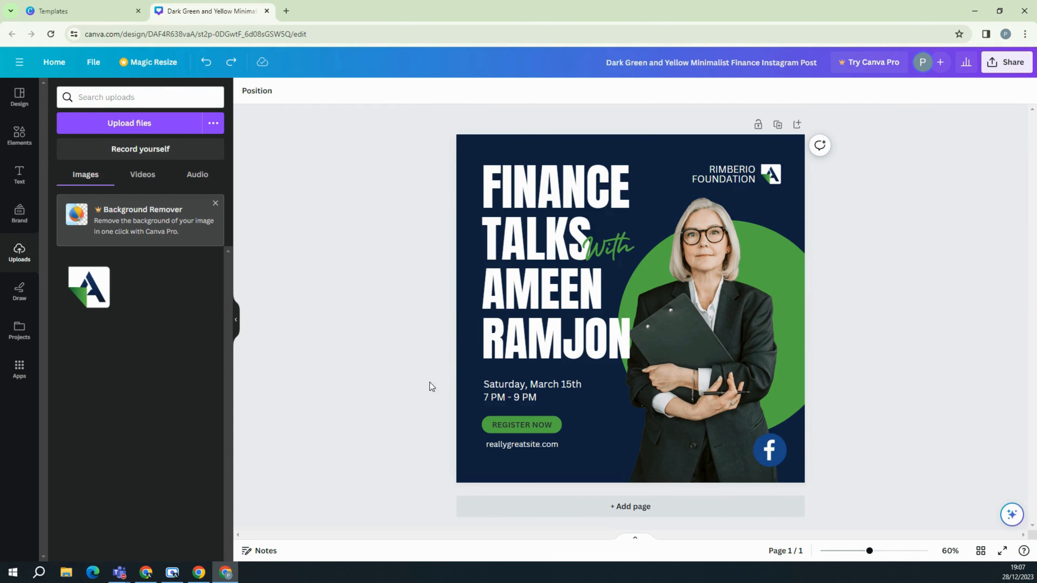
{"action": "left_click", "coordinate": [526, 317]}
{"action": "left_click", "coordinate": [319, 91]}
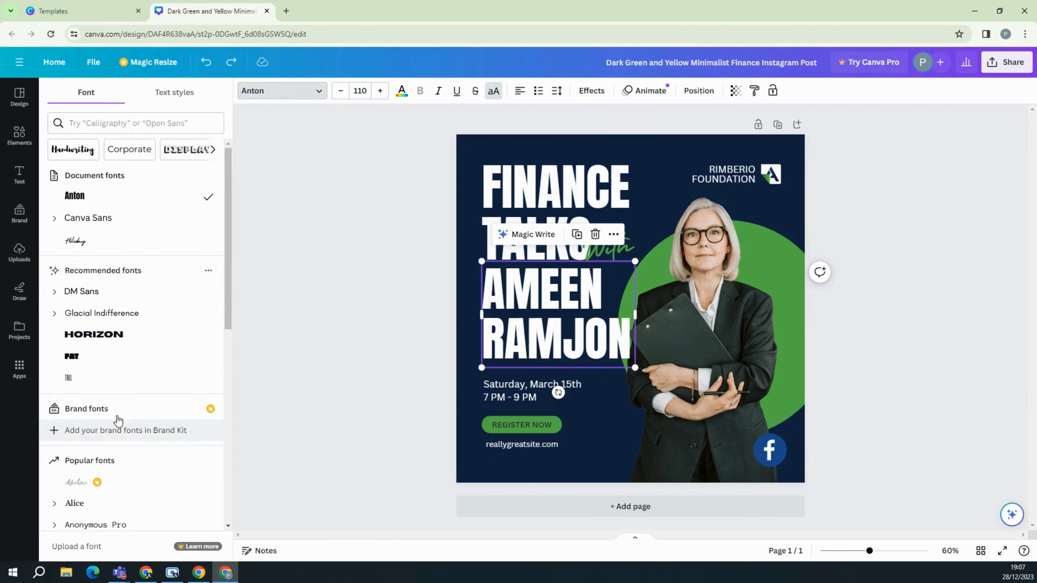
Check the RIMBERIO FOUNDATION text's font, then bring up the Design templates panel.
{"action": "scroll", "coordinate": [116, 430], "scroll_direction": "down", "scroll_amount": 10}
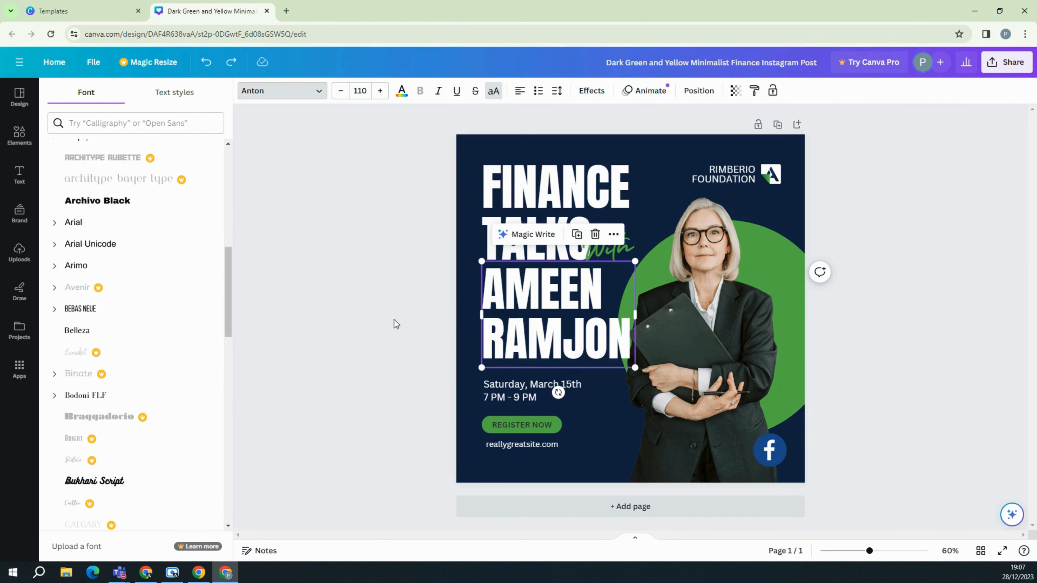
{"action": "left_click", "coordinate": [374, 313]}
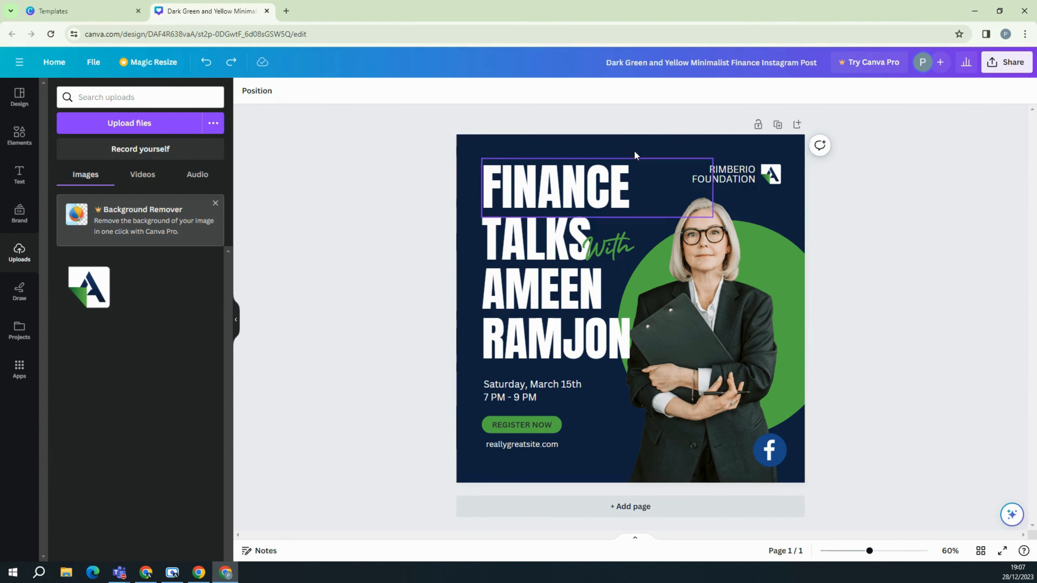
{"action": "left_click", "coordinate": [647, 148]}
{"action": "left_click", "coordinate": [739, 179]}
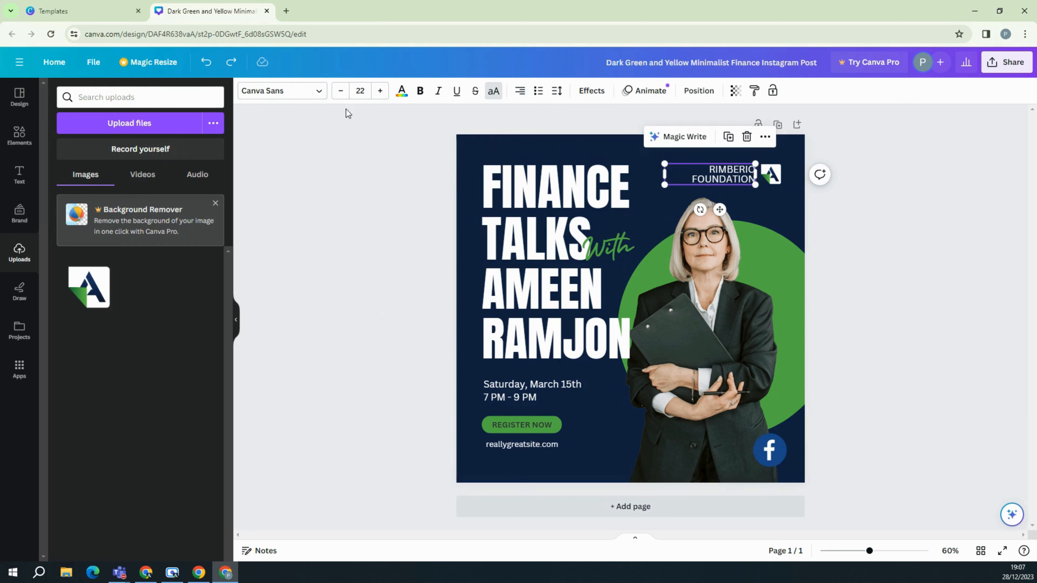
{"action": "left_click", "coordinate": [301, 93]}
{"action": "left_click", "coordinate": [318, 95]}
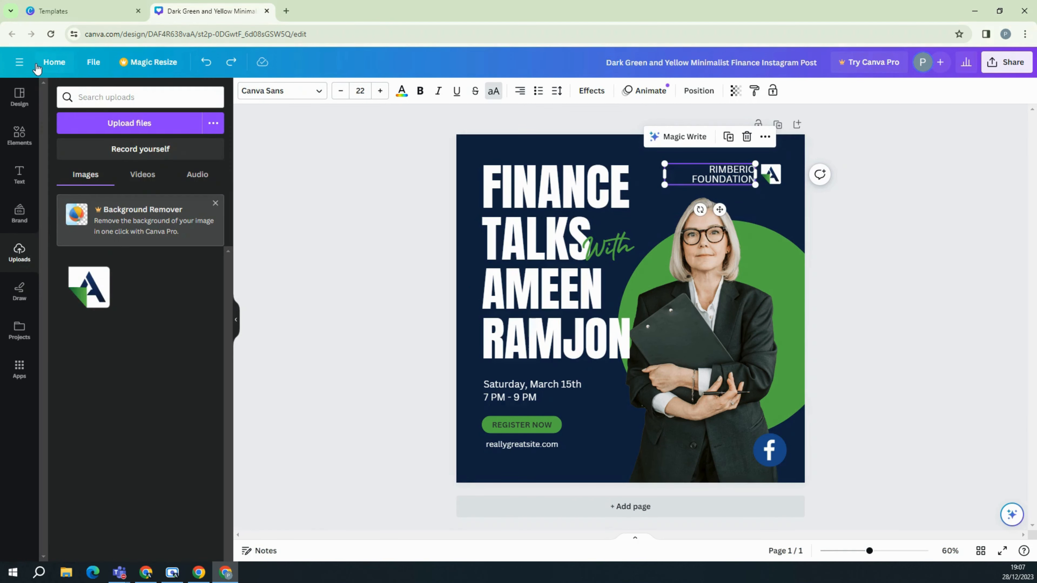
{"action": "left_click", "coordinate": [21, 100]}
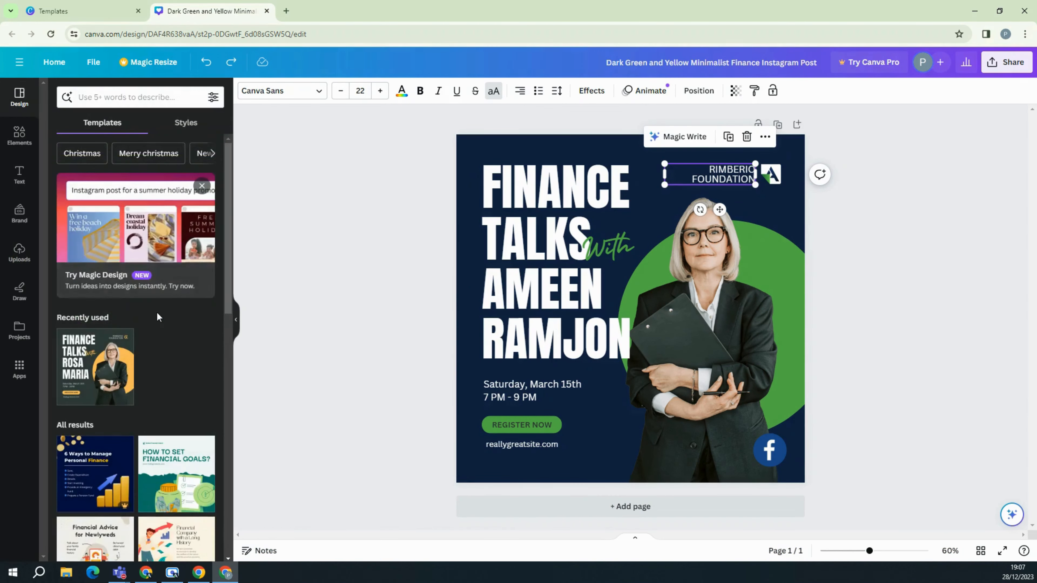
{"action": "scroll", "coordinate": [159, 317], "scroll_direction": "down", "scroll_amount": 4}
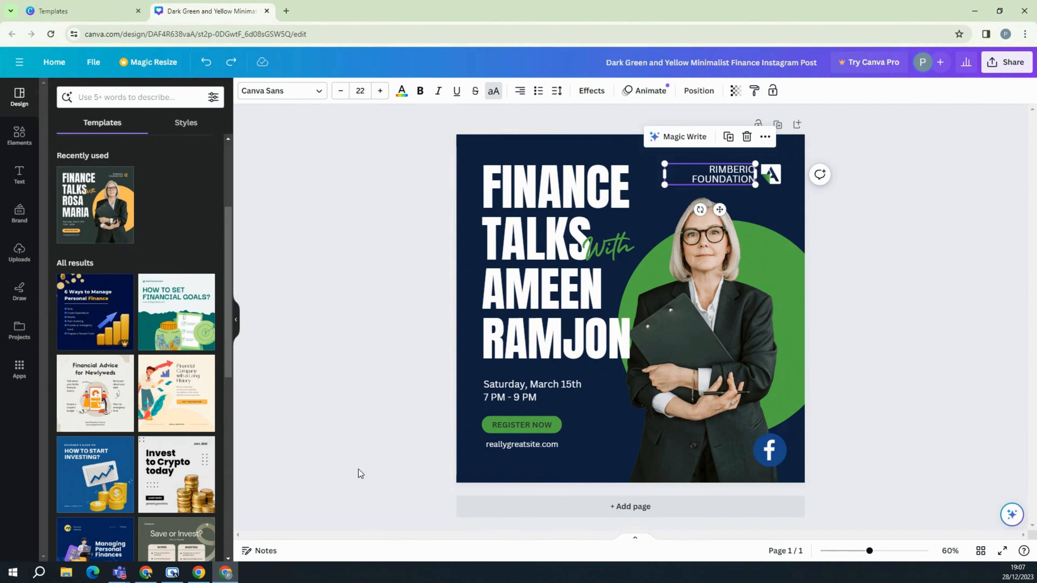
Delete the blank Page 2 and duplicate the finished Finance Talks post as page 2.
{"action": "left_click", "coordinate": [622, 508]}
{"action": "scroll", "coordinate": [557, 327], "scroll_direction": "up", "scroll_amount": 5}
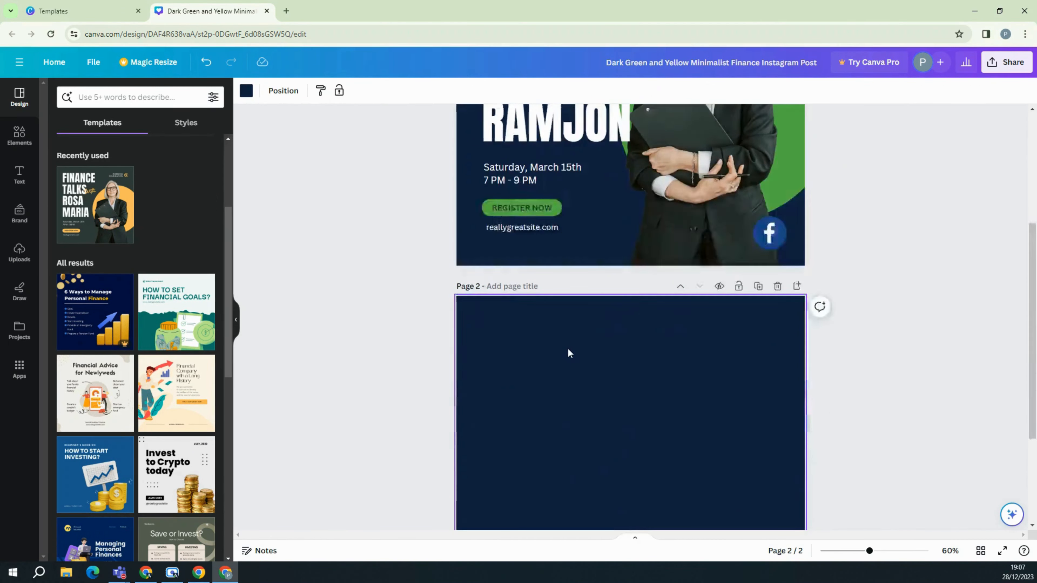
{"action": "scroll", "coordinate": [551, 351], "scroll_direction": "down", "scroll_amount": 5}
{"action": "scroll", "coordinate": [60, 287], "scroll_direction": "up", "scroll_amount": 4}
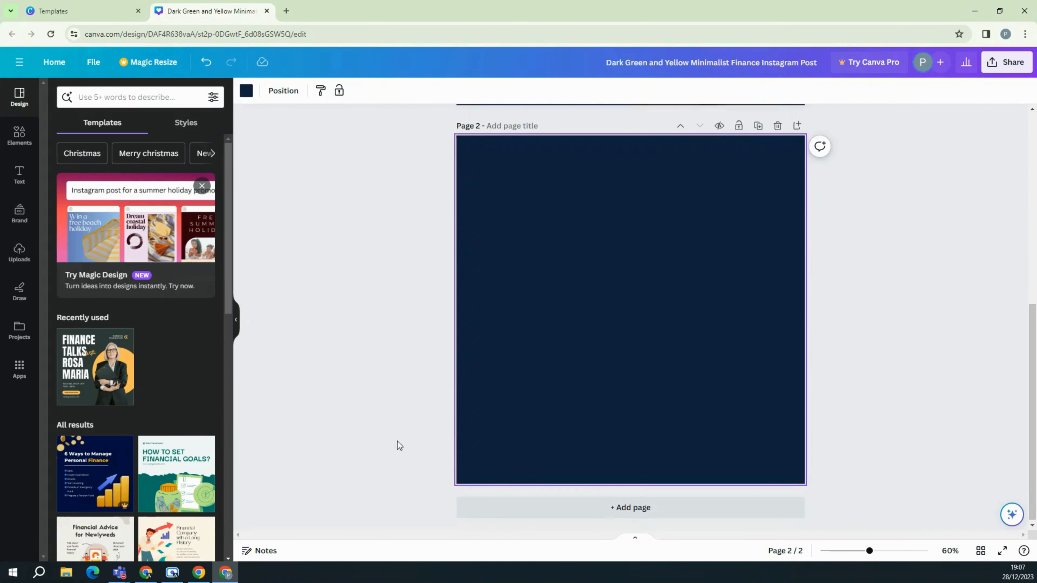
{"action": "scroll", "coordinate": [396, 445], "scroll_direction": "up", "scroll_amount": 7}
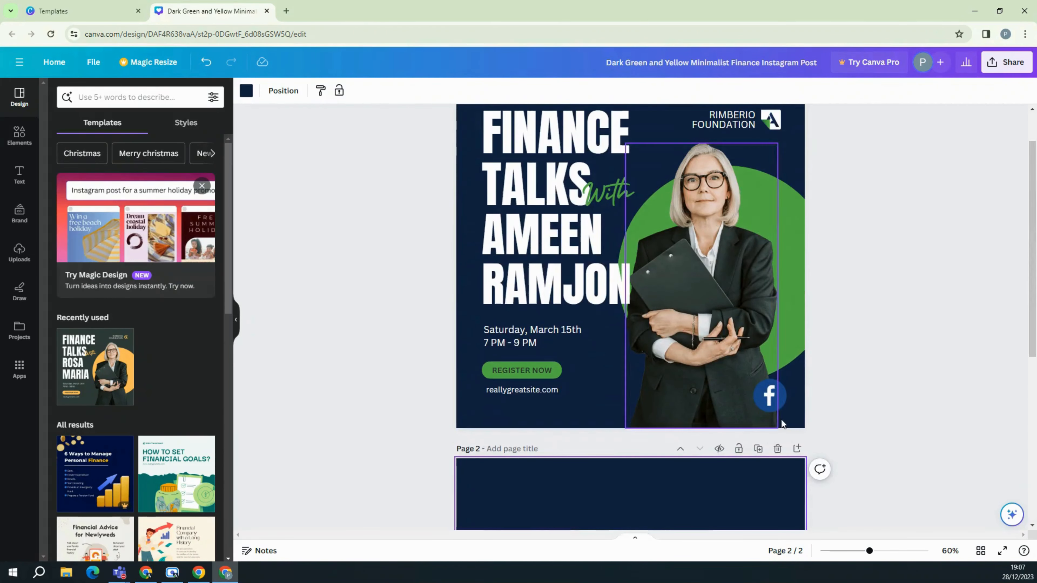
{"action": "left_click", "coordinate": [777, 449]}
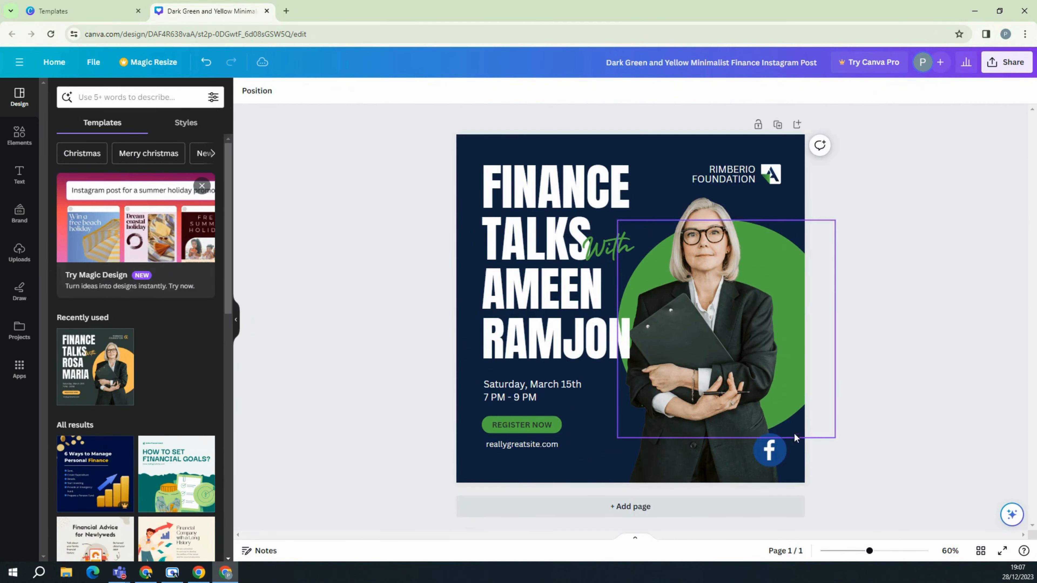
{"action": "left_click", "coordinate": [778, 126]}
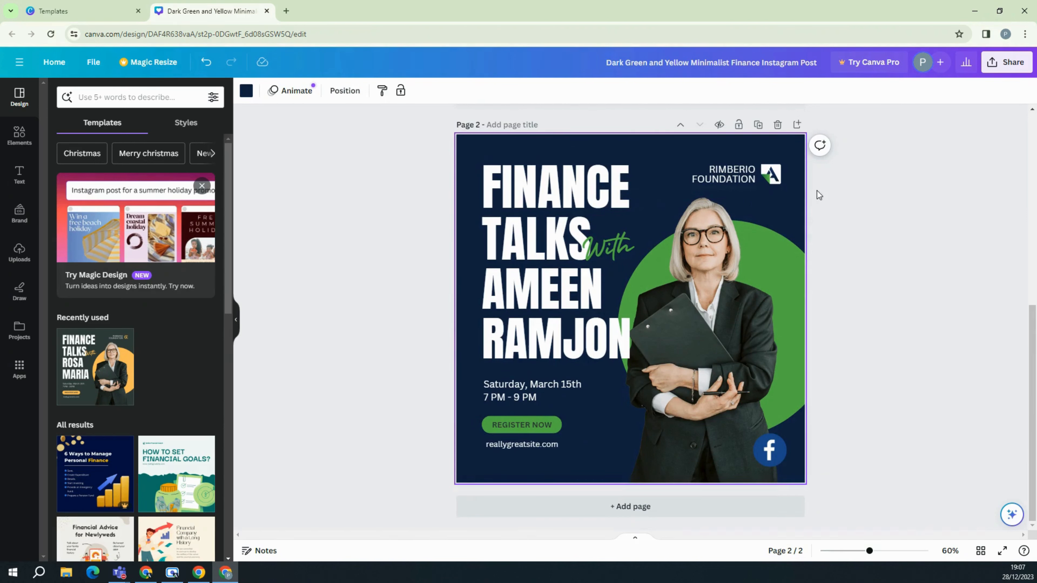
Move page 2's RIMBERIO FOUNDATION text and A logo to the bottom-left, below the website address.
{"action": "left_click_drag", "start_coordinate": [774, 177], "coordinate": [664, 159]}
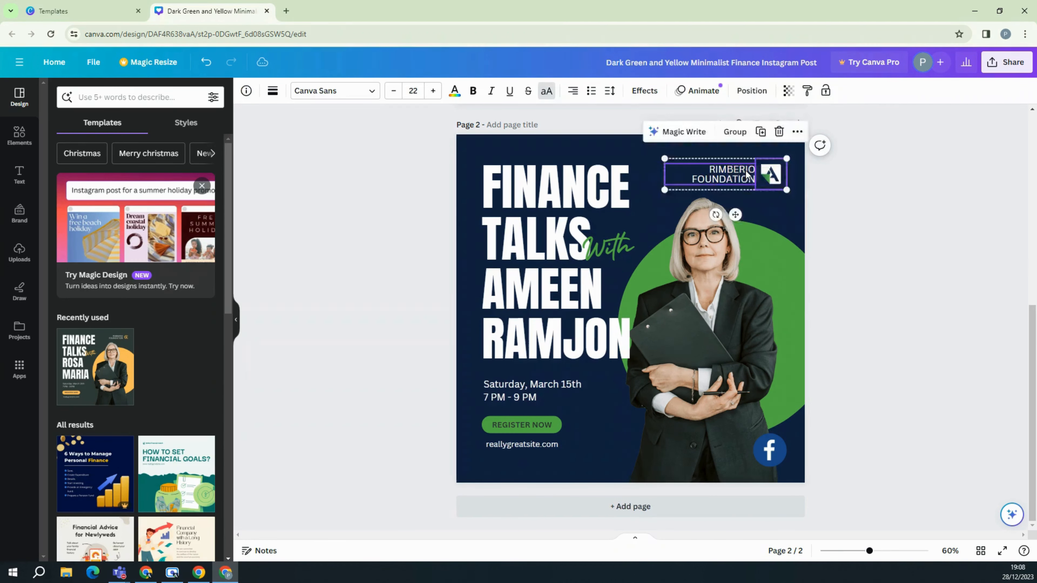
{"action": "left_click_drag", "start_coordinate": [722, 175], "coordinate": [561, 461]}
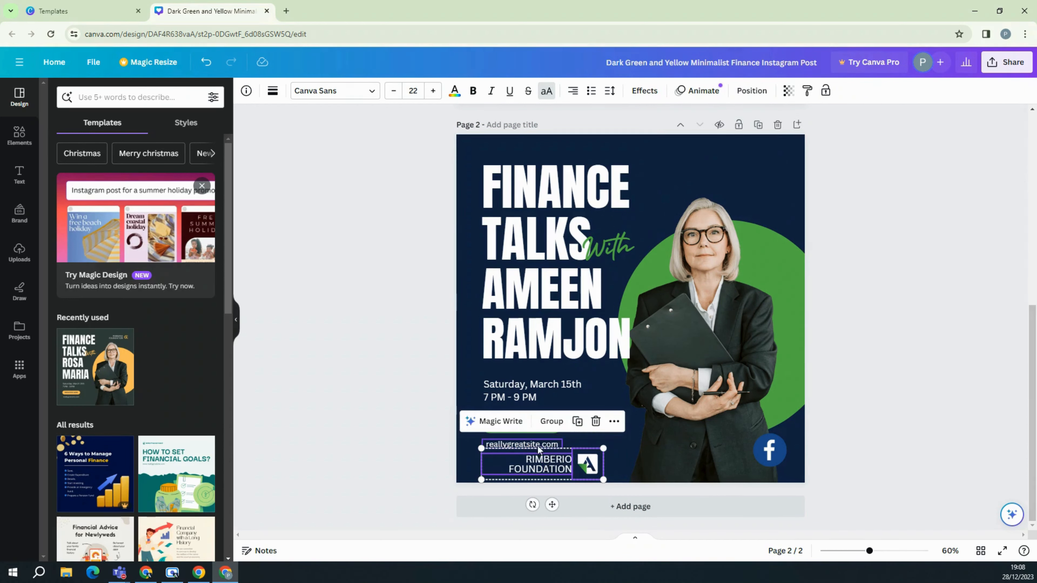
{"action": "left_click", "coordinate": [334, 348]}
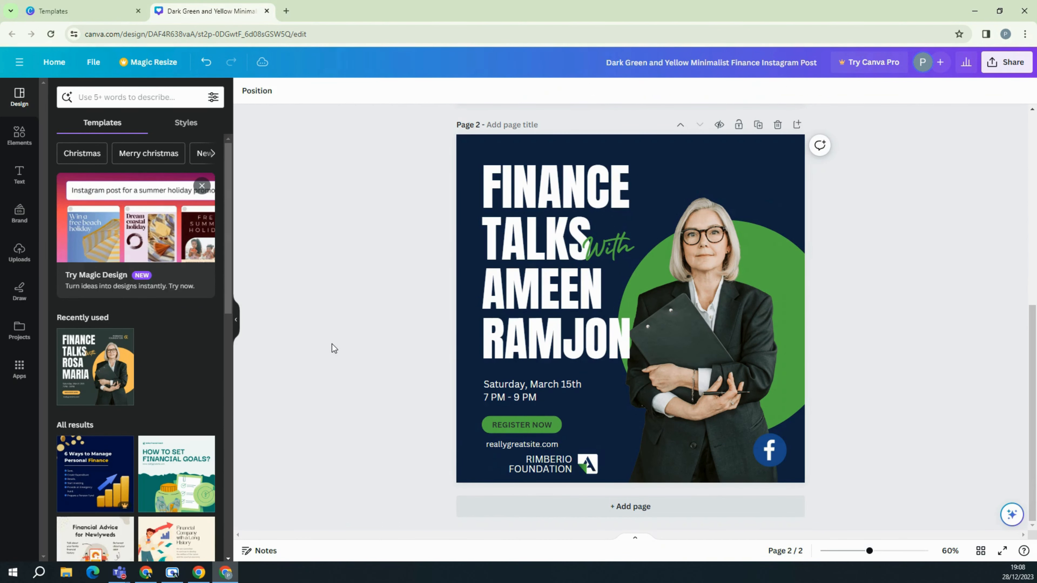
{"action": "left_click", "coordinate": [543, 464]}
{"action": "left_click_drag", "start_coordinate": [543, 467], "coordinate": [496, 466]}
{"action": "left_click_drag", "start_coordinate": [595, 465], "coordinate": [549, 469]}
{"action": "left_click", "coordinate": [402, 379]}
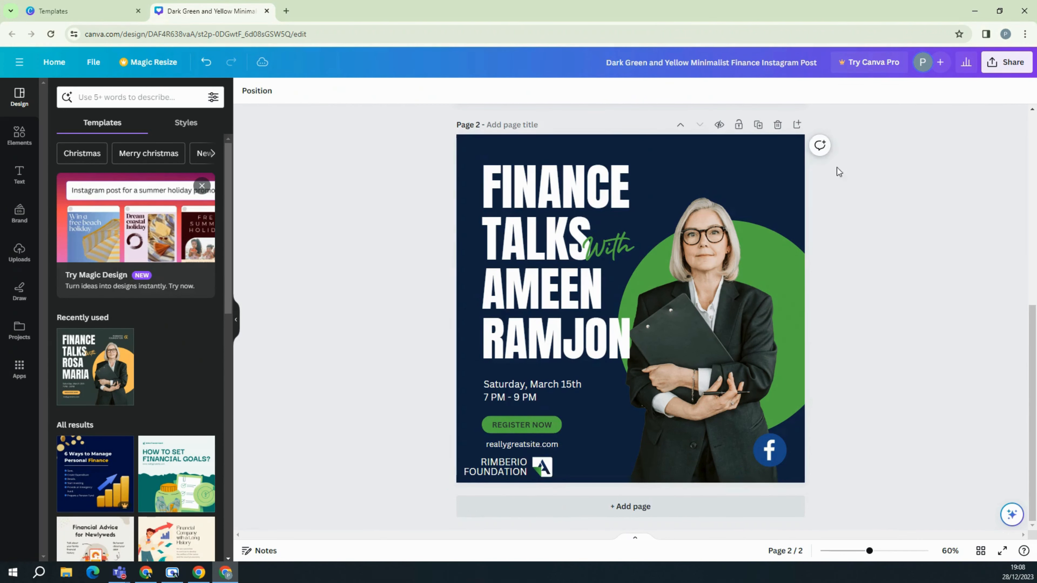
{"action": "scroll", "coordinate": [860, 216], "scroll_direction": "up", "scroll_amount": 5}
{"action": "scroll", "coordinate": [860, 216], "scroll_direction": "down", "scroll_amount": 5}
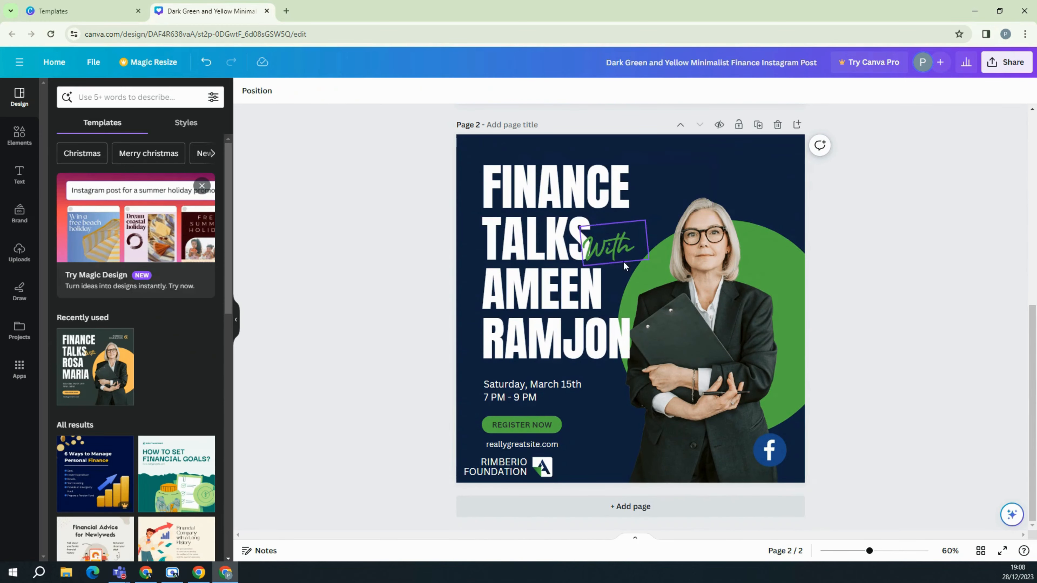
{"action": "left_click_drag", "start_coordinate": [397, 160], "coordinate": [573, 257]}
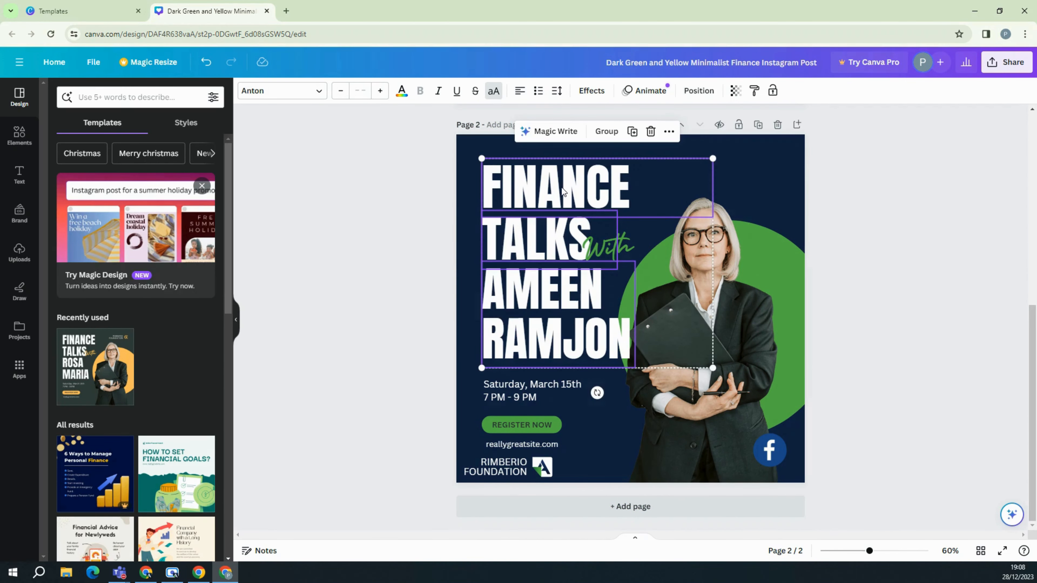
{"action": "mouse_move", "coordinate": [563, 188]}
{"action": "left_mouse_down"}
{"action": "mouse_move", "coordinate": [588, 180]}
{"action": "mouse_move", "coordinate": [550, 183]}
{"action": "mouse_move", "coordinate": [564, 194]}
{"action": "left_mouse_up"}
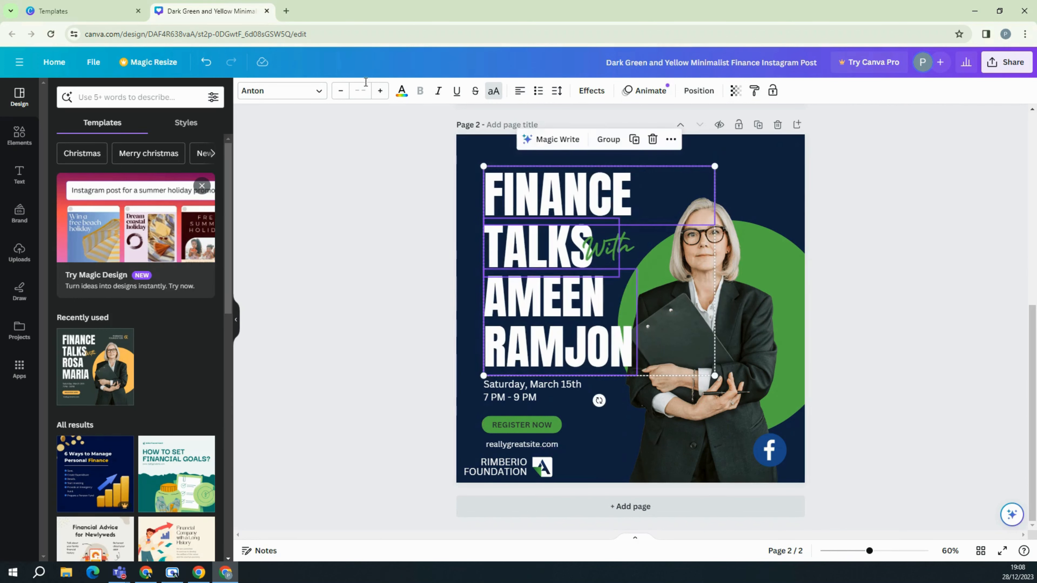
{"action": "left_click", "coordinate": [342, 91]}
{"action": "left_click", "coordinate": [341, 91]}
{"action": "left_click", "coordinate": [341, 91]}
{"action": "left_click", "coordinate": [342, 91]}
{"action": "left_click", "coordinate": [341, 91]}
{"action": "left_click", "coordinate": [341, 91]}
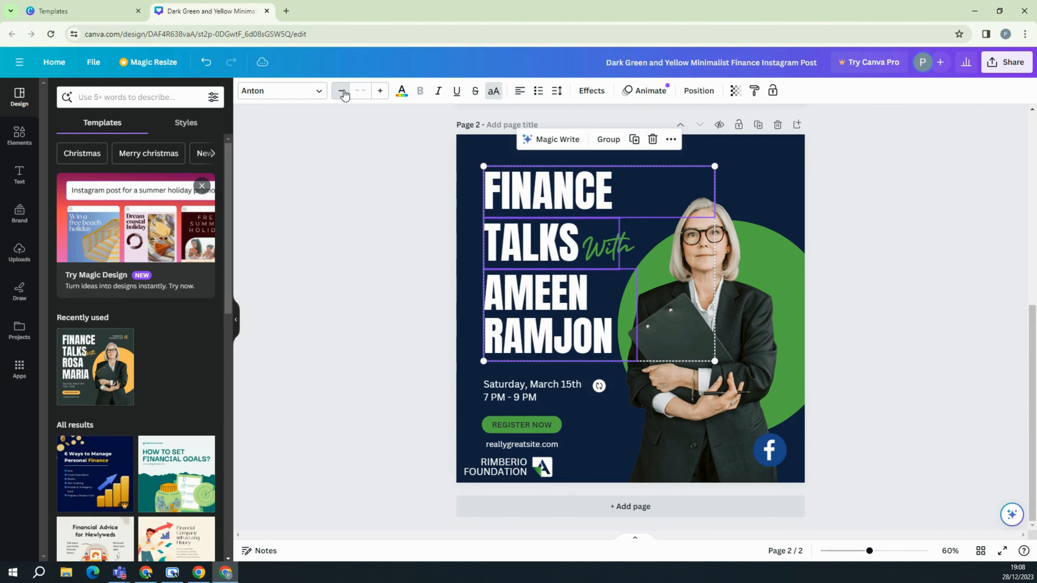
{"action": "left_click", "coordinate": [341, 91]}
{"action": "left_click", "coordinate": [341, 91]}
{"action": "left_click", "coordinate": [341, 91]}
{"action": "left_click", "coordinate": [341, 91]}
{"action": "left_click", "coordinate": [341, 91]}
{"action": "left_click", "coordinate": [341, 90]}
{"action": "left_click", "coordinate": [341, 90]}
{"action": "left_click", "coordinate": [341, 91]}
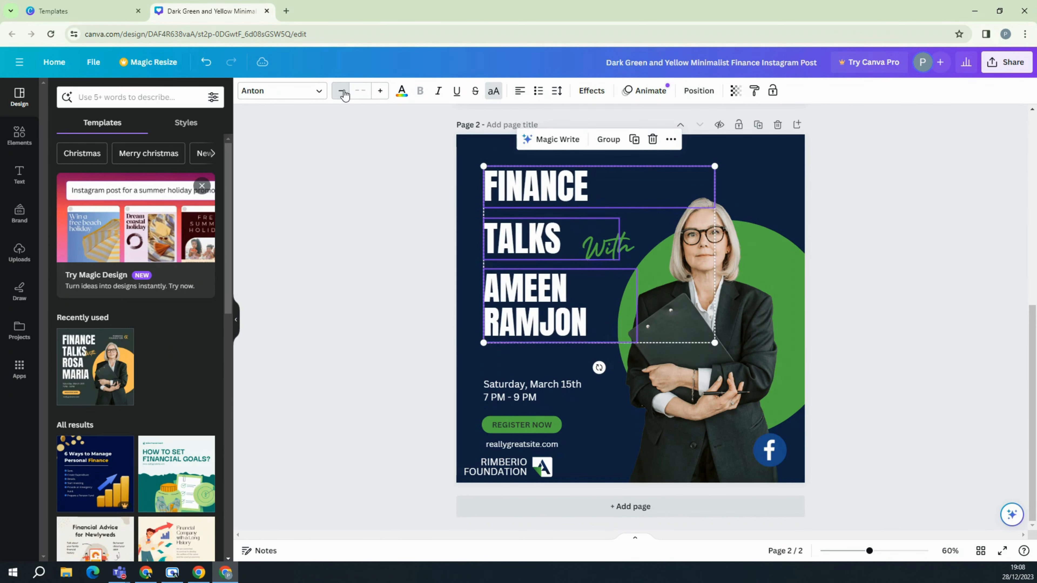
{"action": "left_click", "coordinate": [342, 90]}
{"action": "left_click", "coordinate": [389, 239]}
{"action": "left_click_drag", "start_coordinate": [560, 229], "coordinate": [559, 210]}
{"action": "left_click_drag", "start_coordinate": [550, 302], "coordinate": [552, 272]}
{"action": "left_click_drag", "start_coordinate": [629, 250], "coordinate": [627, 246]}
{"action": "left_click_drag", "start_coordinate": [541, 262], "coordinate": [534, 257]}
{"action": "left_click", "coordinate": [617, 230]}
{"action": "left_click_drag", "start_coordinate": [618, 230], "coordinate": [602, 214]}
{"action": "left_click", "coordinate": [911, 204]}
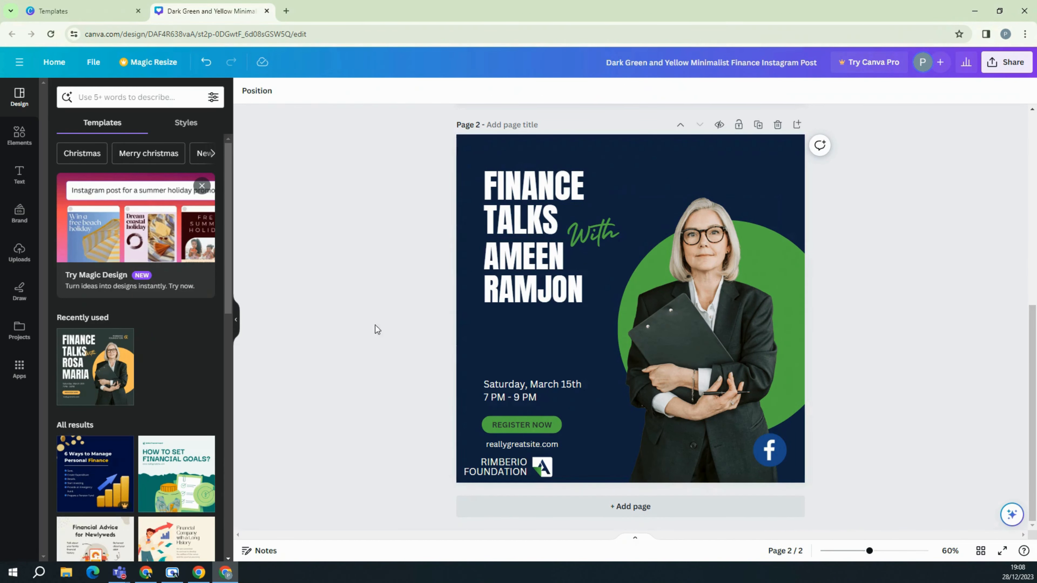
Move the date, time, button and website block up and delete the woman's photo.
{"action": "left_click_drag", "start_coordinate": [409, 350], "coordinate": [543, 450]}
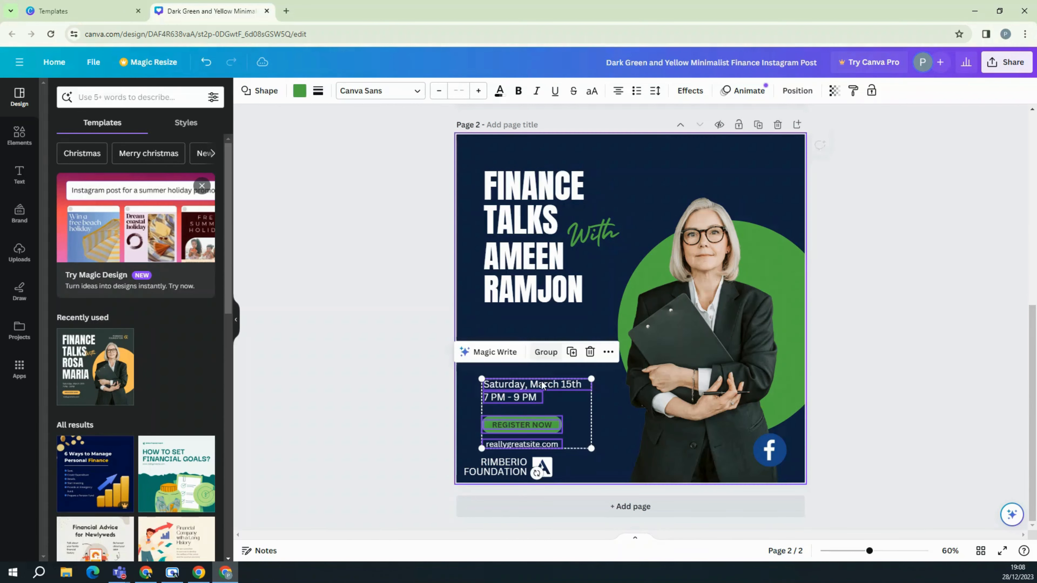
{"action": "left_click_drag", "start_coordinate": [529, 393], "coordinate": [541, 367]}
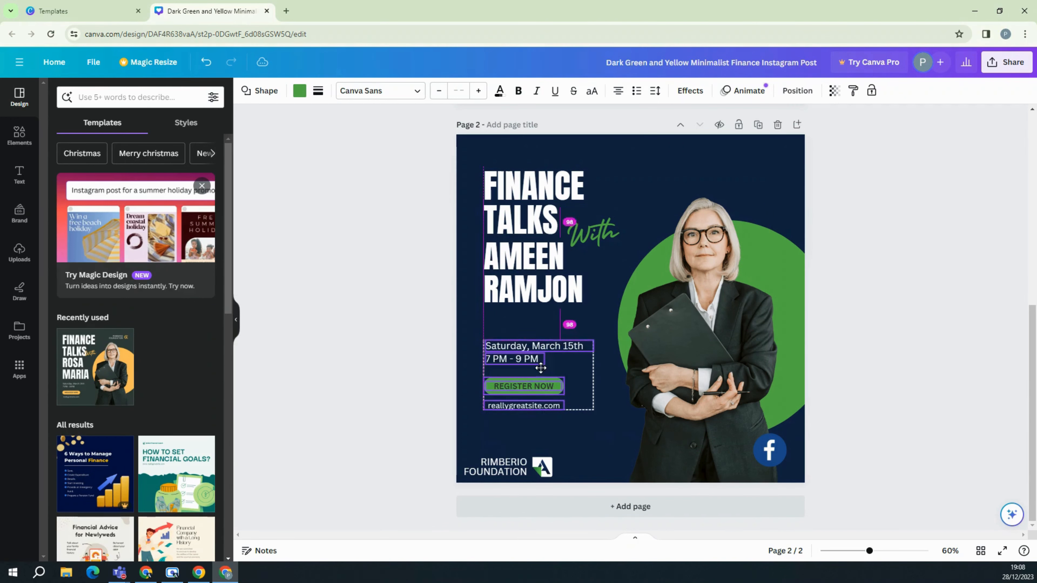
{"action": "left_click", "coordinate": [692, 313]}
{"action": "key", "text": "Delete"}
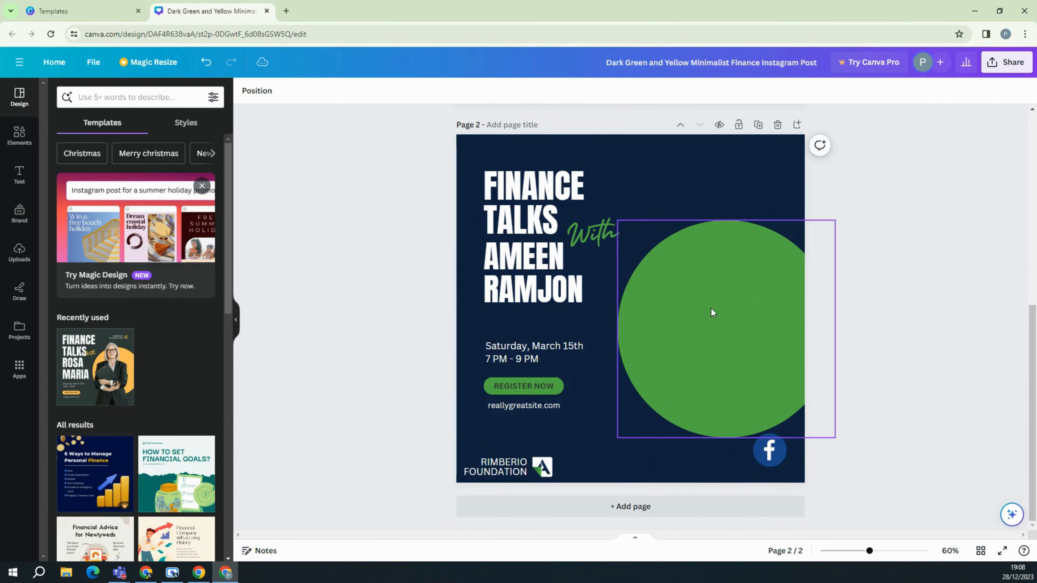
Move the foundation's A icon up and to the right, away from RIMBERIO.
{"action": "left_click", "coordinate": [546, 464]}
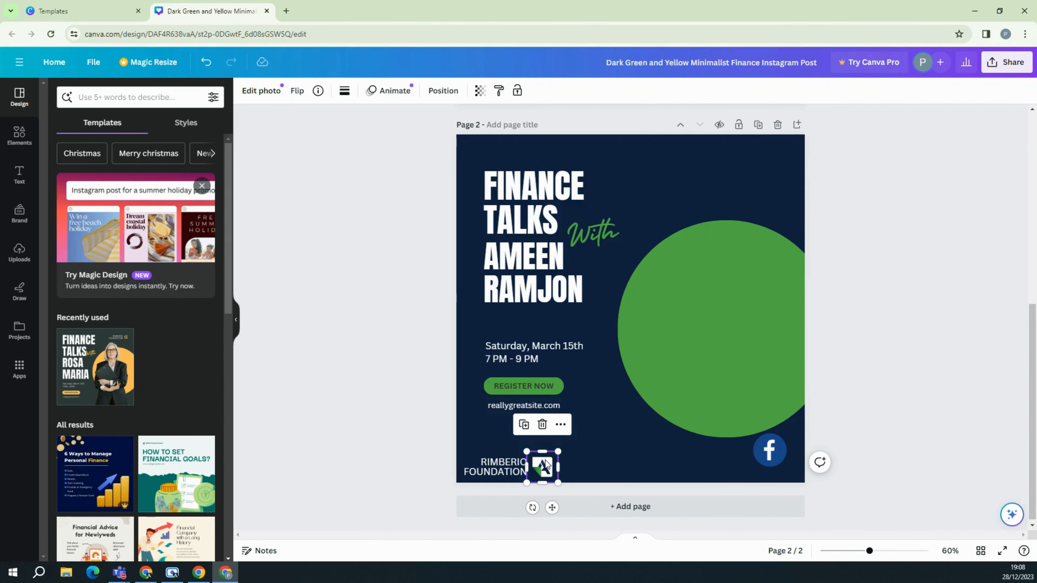
{"action": "left_click", "coordinate": [341, 400]}
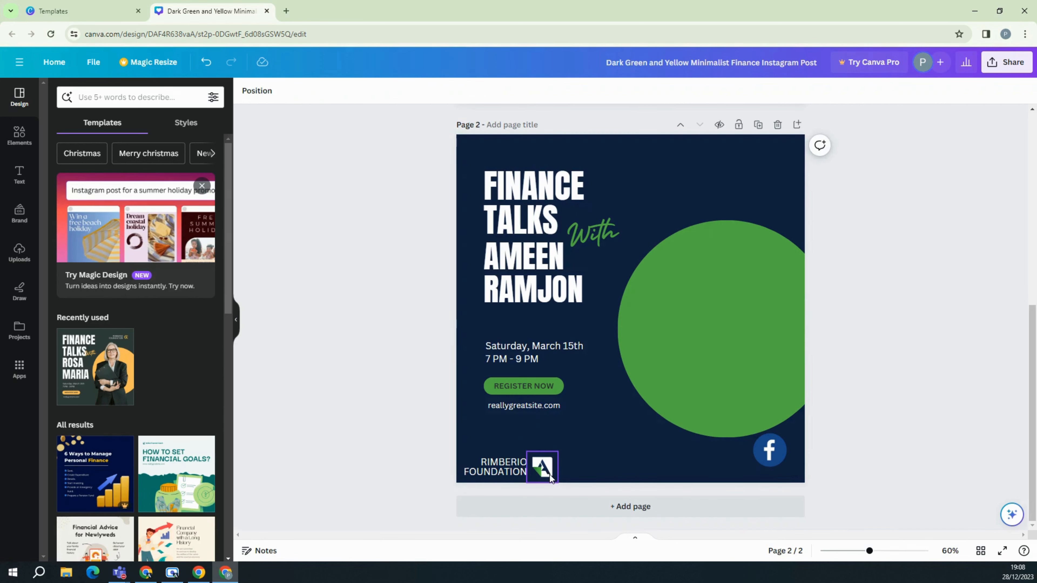
{"action": "left_click_drag", "start_coordinate": [549, 473], "coordinate": [615, 438]}
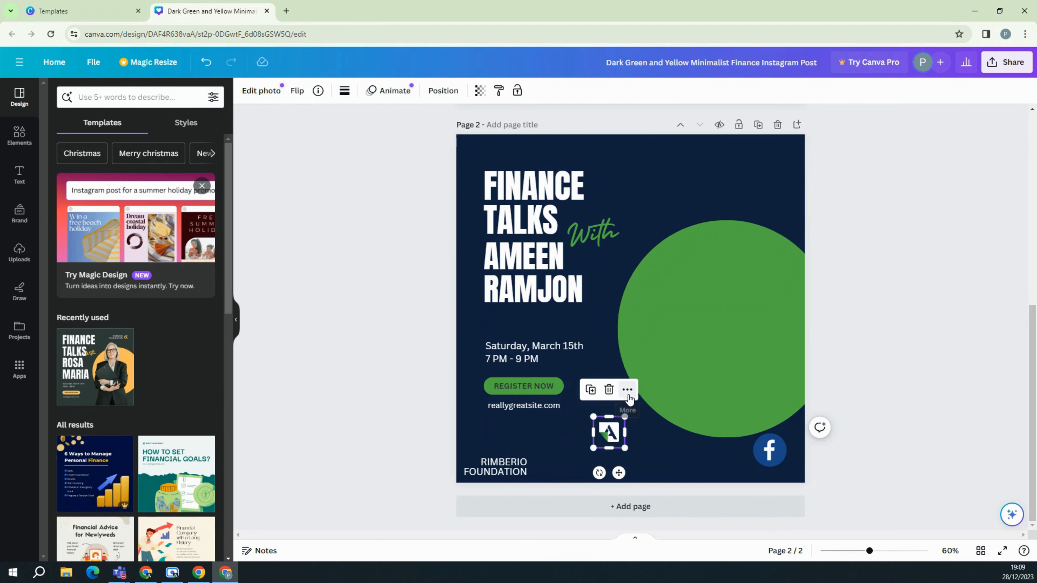
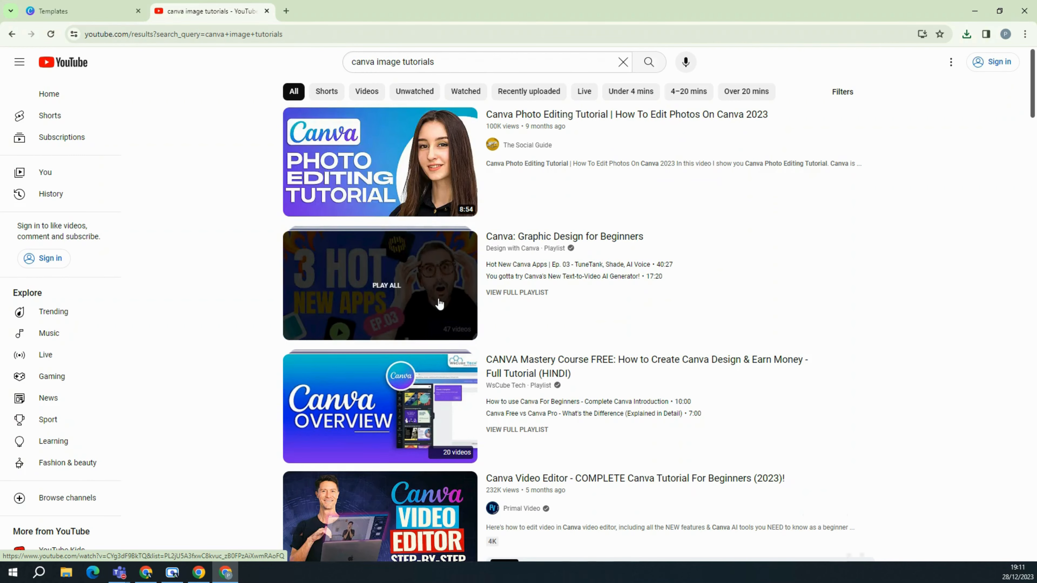
Scroll through YouTube's 'canva image tutorials' results: tutorial videos, playlists and the Shorts row.
{"action": "scroll", "coordinate": [437, 301], "scroll_direction": "down", "scroll_amount": 2}
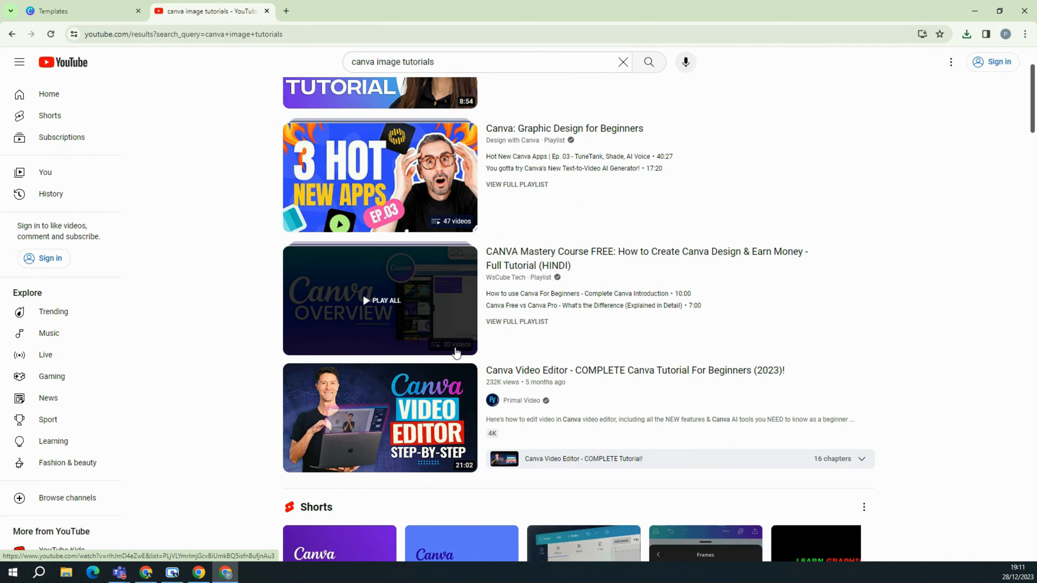
{"action": "scroll", "coordinate": [559, 298], "scroll_direction": "down", "scroll_amount": 1}
{"action": "scroll", "coordinate": [559, 288], "scroll_direction": "down", "scroll_amount": 3}
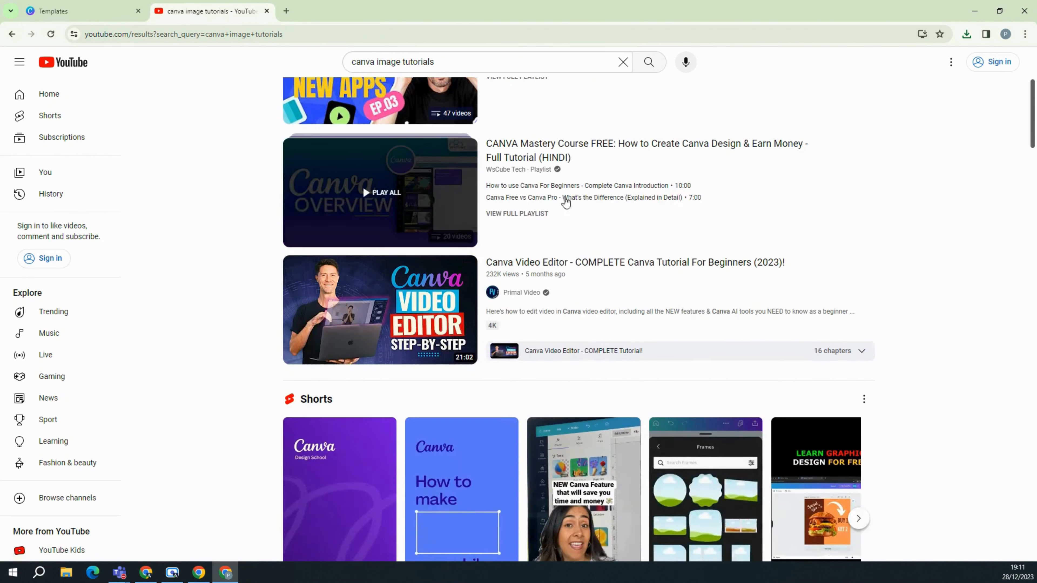
{"action": "scroll", "coordinate": [374, 302], "scroll_direction": "down", "scroll_amount": 12}
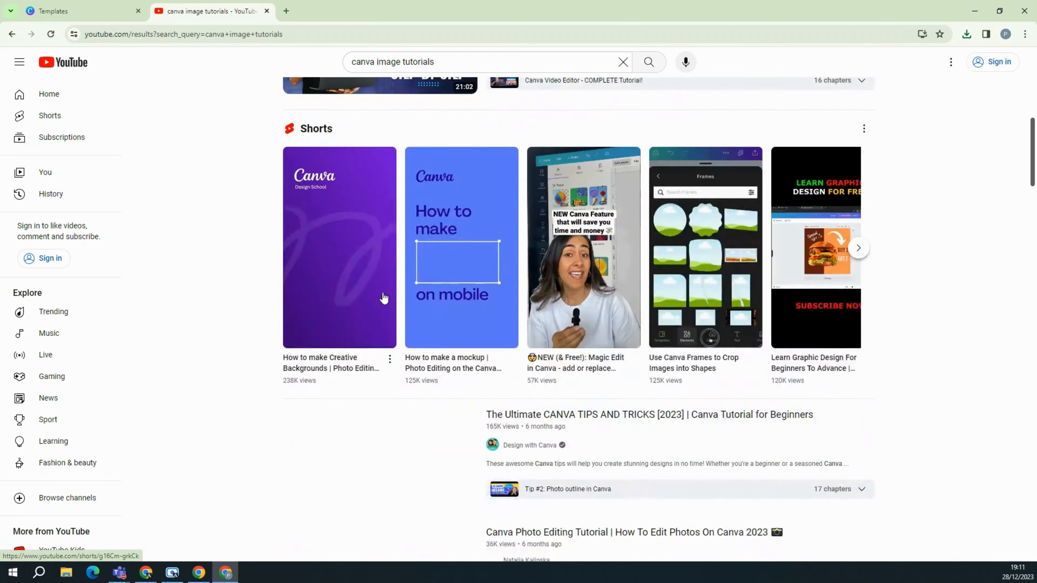
{"action": "scroll", "coordinate": [498, 293], "scroll_direction": "down", "scroll_amount": 13}
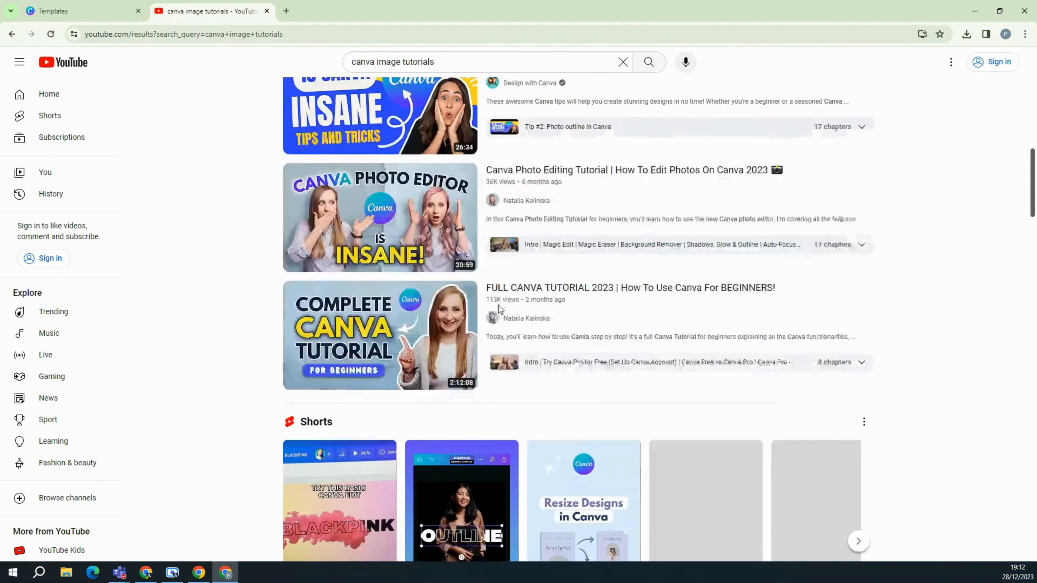
{"action": "scroll", "coordinate": [468, 281], "scroll_direction": "down", "scroll_amount": 12}
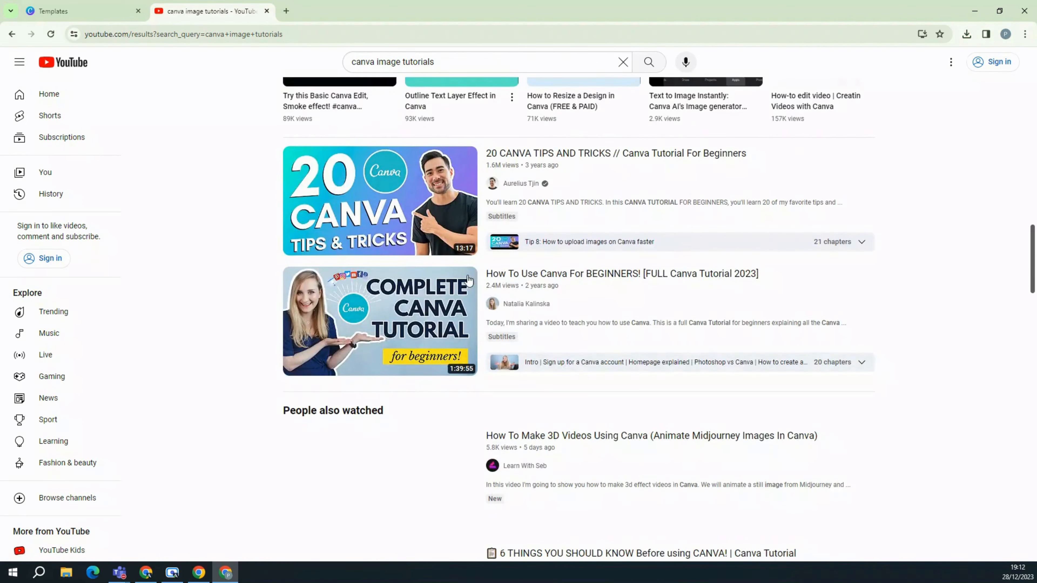
{"action": "scroll", "coordinate": [464, 285], "scroll_direction": "down", "scroll_amount": 9}
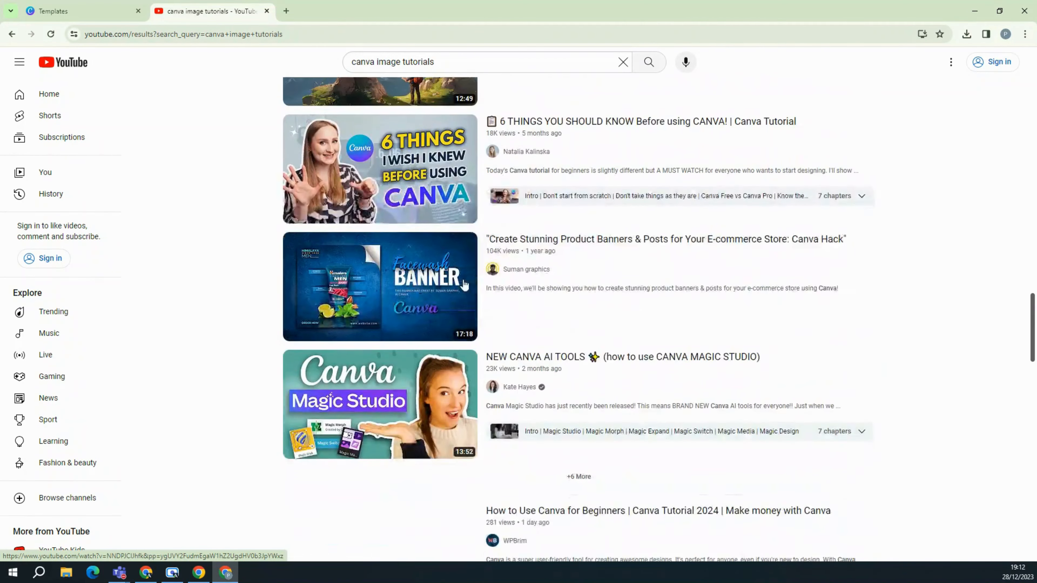
{"action": "scroll", "coordinate": [464, 283], "scroll_direction": "down", "scroll_amount": 6}
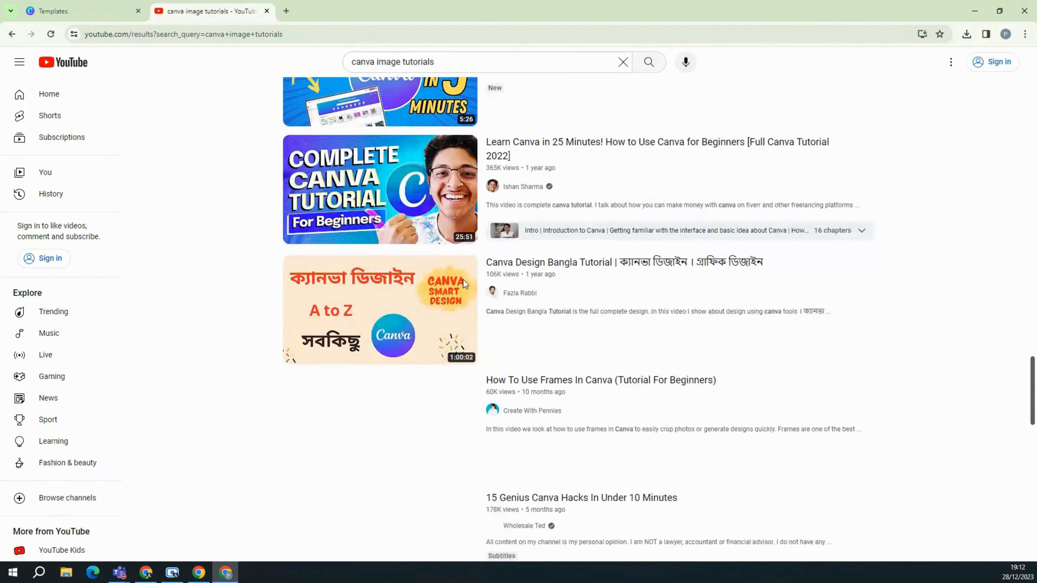
{"action": "scroll", "coordinate": [464, 284], "scroll_direction": "up", "scroll_amount": 20}
{"action": "scroll", "coordinate": [464, 283], "scroll_direction": "up", "scroll_amount": 20}
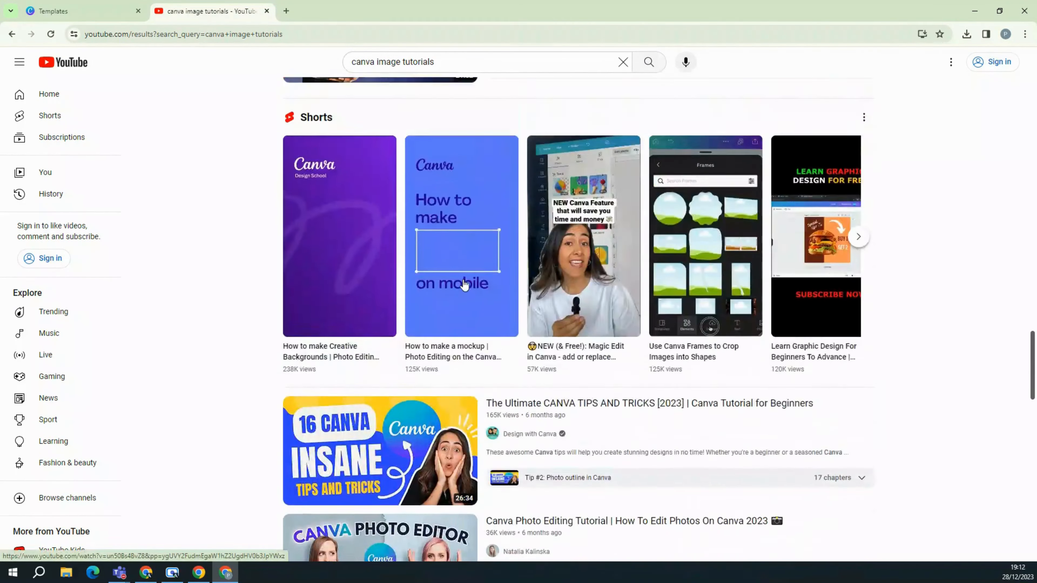
Check the slide deck's video-templates slide, then close the finance template preview in Canva.
{"action": "left_click", "coordinate": [64, 13]}
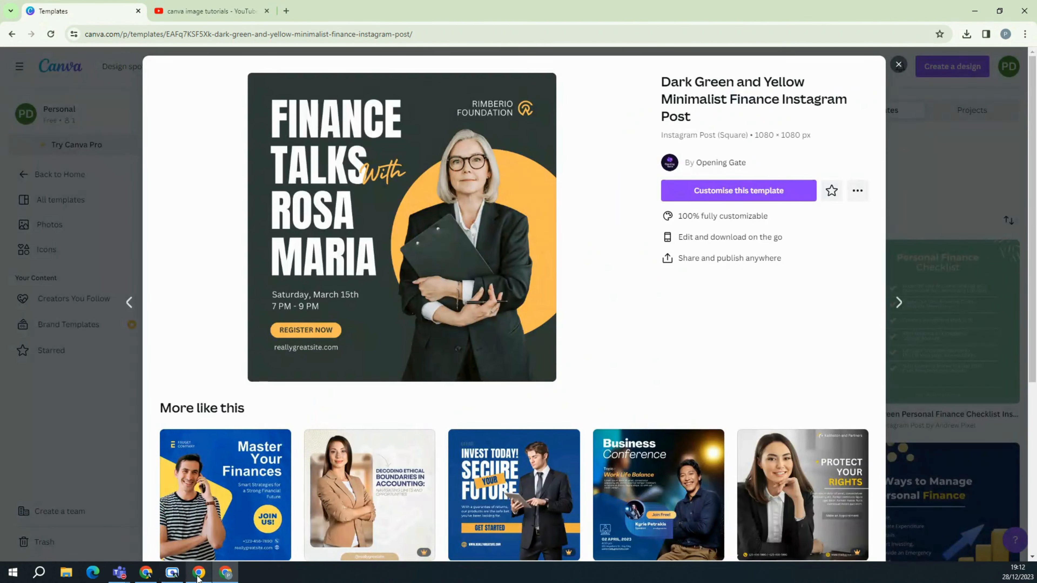
{"action": "left_click", "coordinate": [146, 572]}
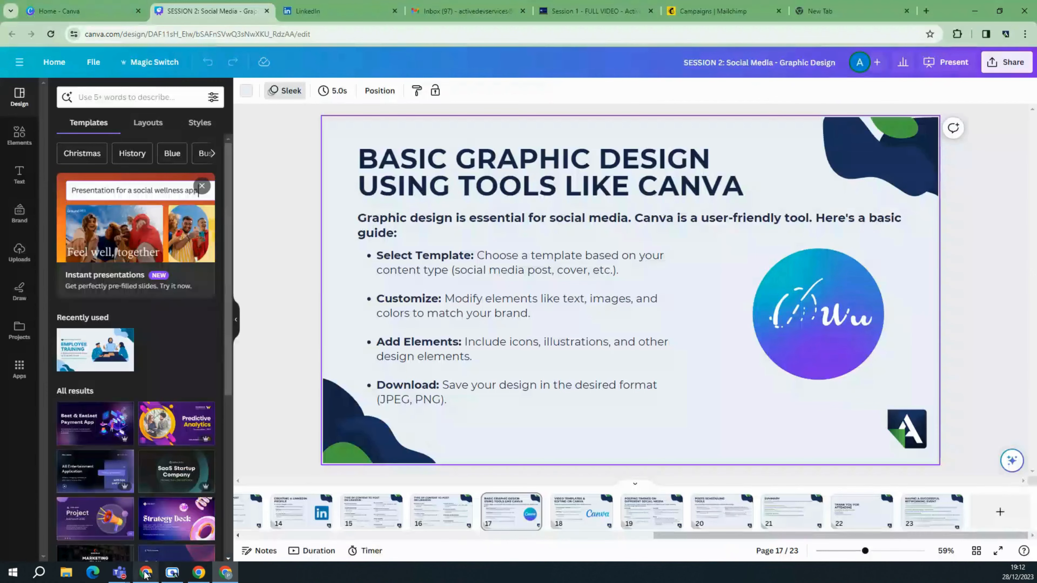
{"action": "left_click", "coordinate": [581, 511]}
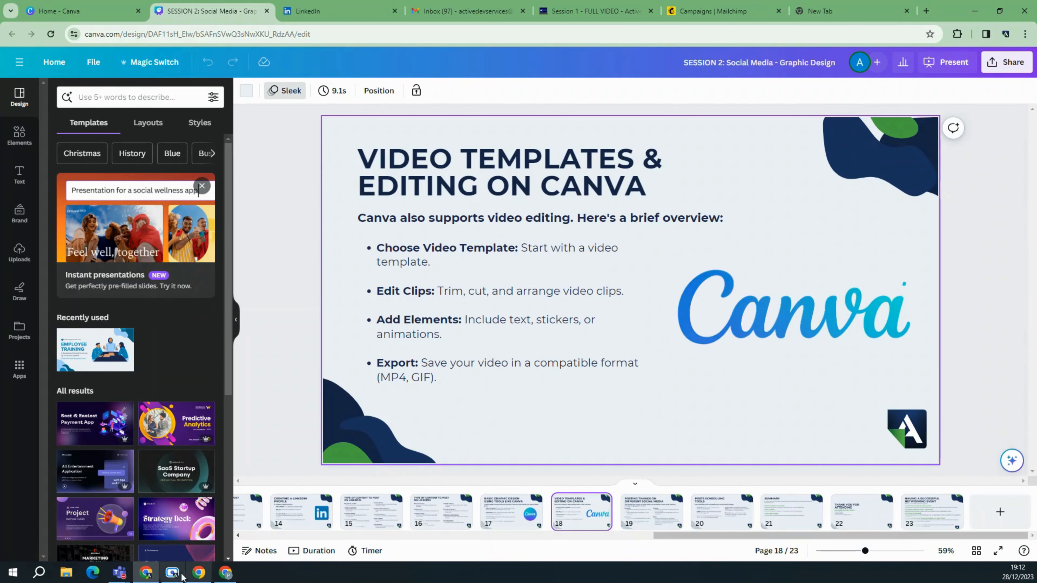
{"action": "left_click", "coordinate": [225, 572]}
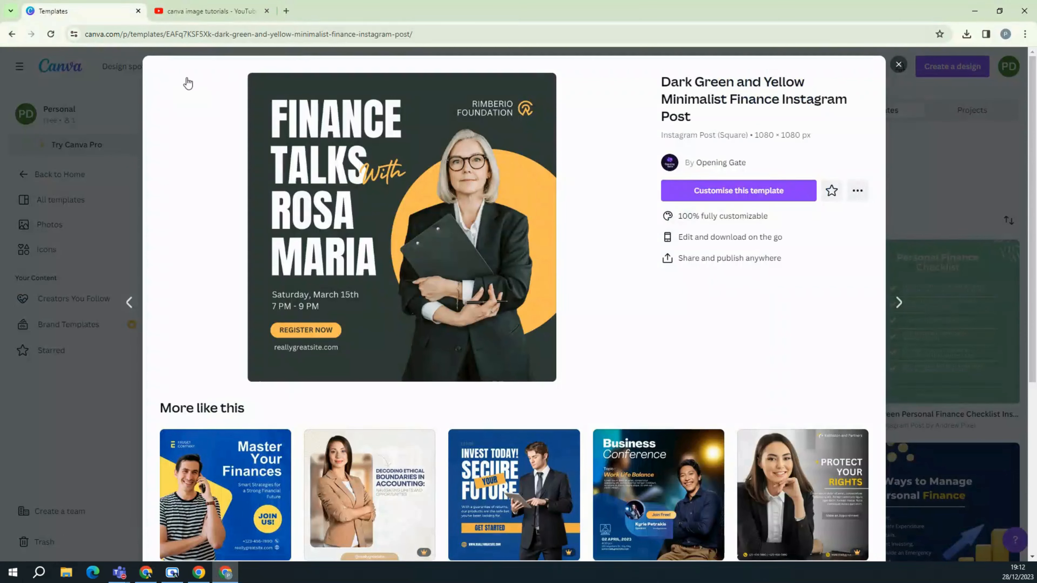
{"action": "left_click", "coordinate": [899, 65]}
Close the YouTube tab and search Canva templates for 'reels finance'.
{"action": "left_click", "coordinate": [267, 11]}
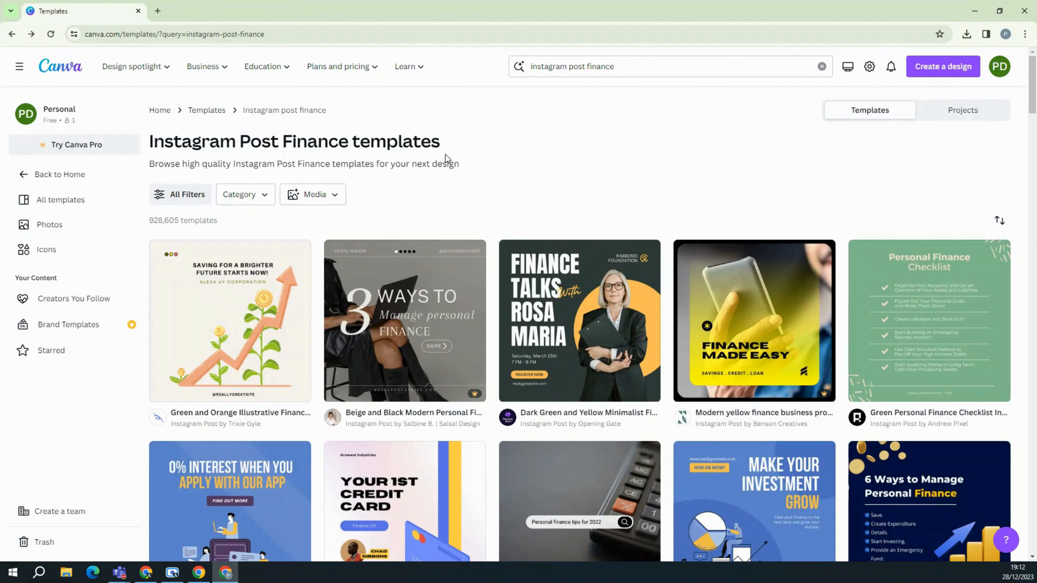
{"action": "double_click", "coordinate": [578, 66]}
{"action": "left_click", "coordinate": [627, 67]}
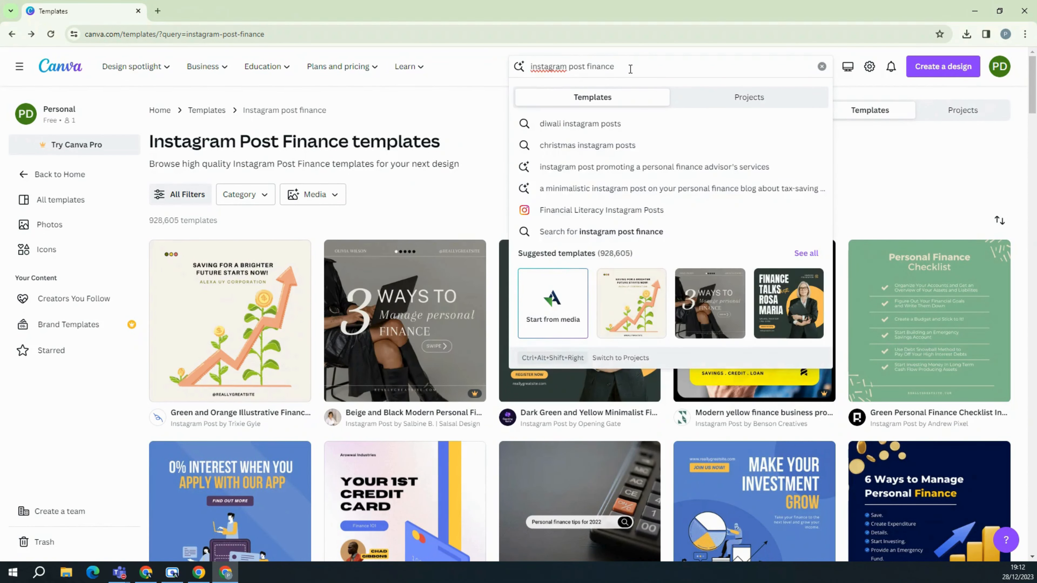
{"action": "left_click_drag", "start_coordinate": [631, 69], "coordinate": [512, 60]}
{"action": "type", "text": "reels financ"}
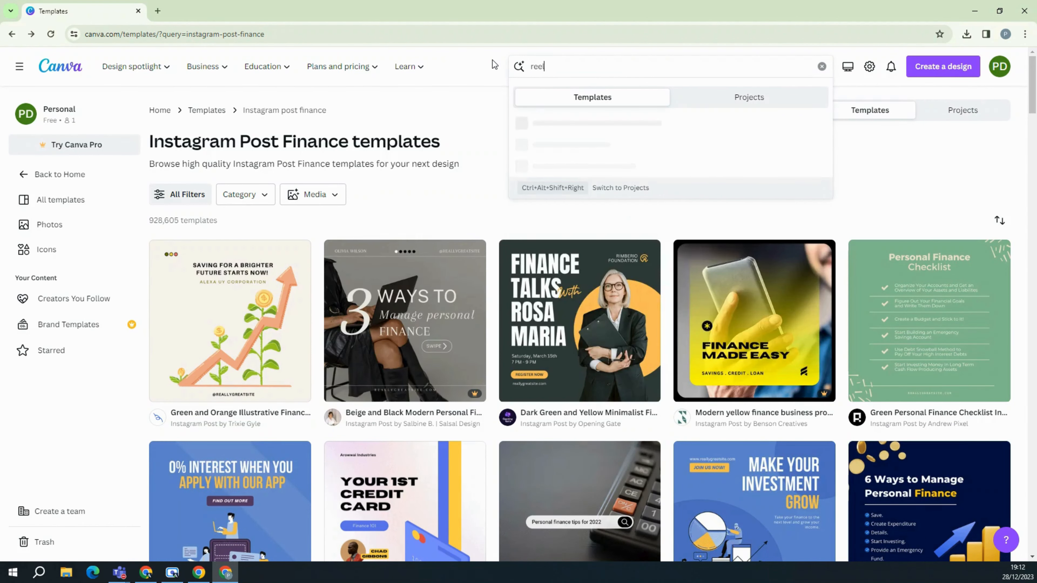
{"action": "type", "text": "e"}
{"action": "key", "text": "Return"}
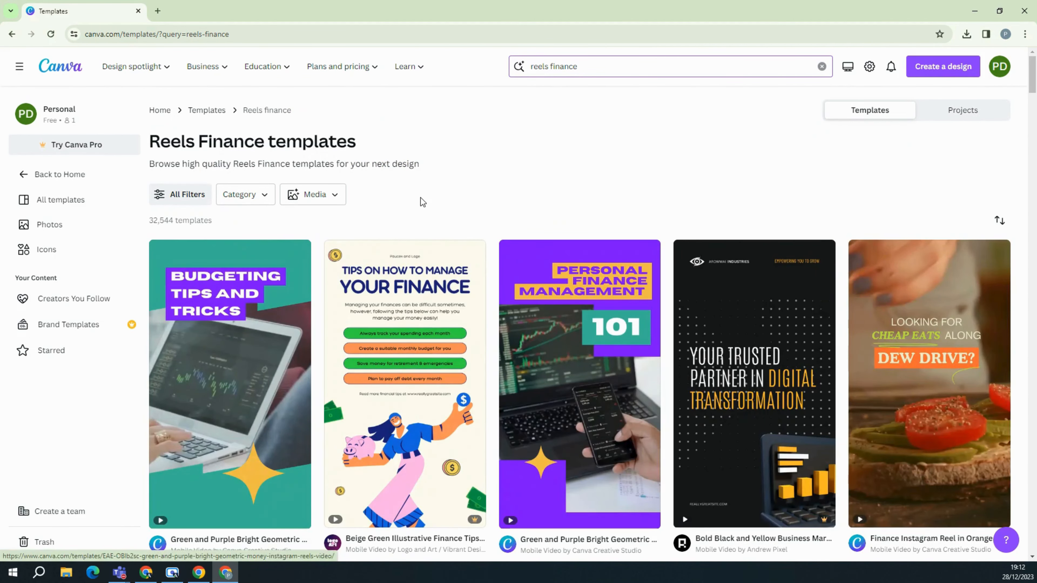
Browse the 32,544 Reels Finance template results.
{"action": "scroll", "coordinate": [437, 362], "scroll_direction": "down", "scroll_amount": 1}
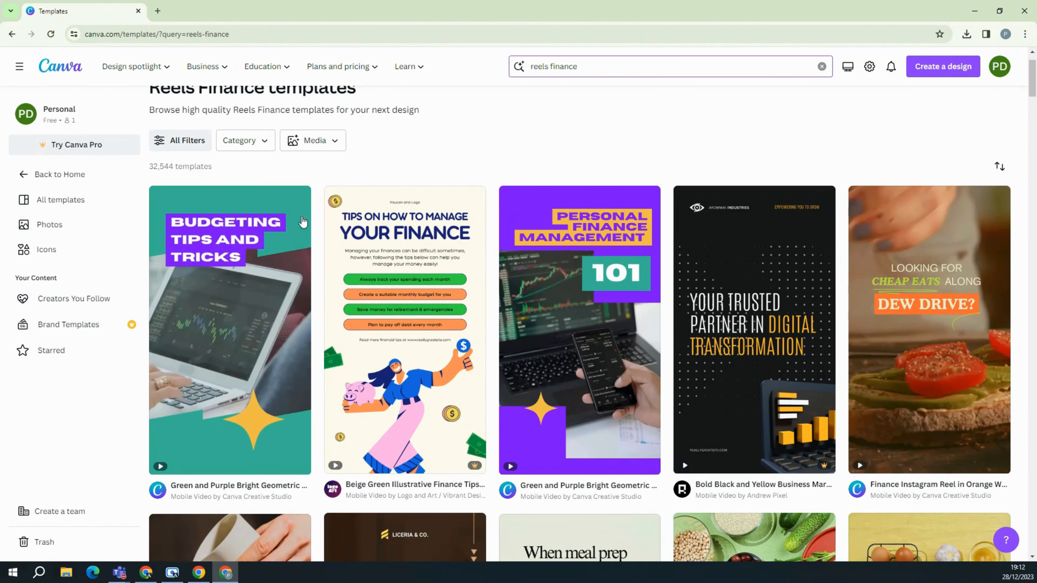
{"action": "scroll", "coordinate": [302, 224], "scroll_direction": "up", "scroll_amount": 1}
{"action": "scroll", "coordinate": [296, 272], "scroll_direction": "down", "scroll_amount": 10}
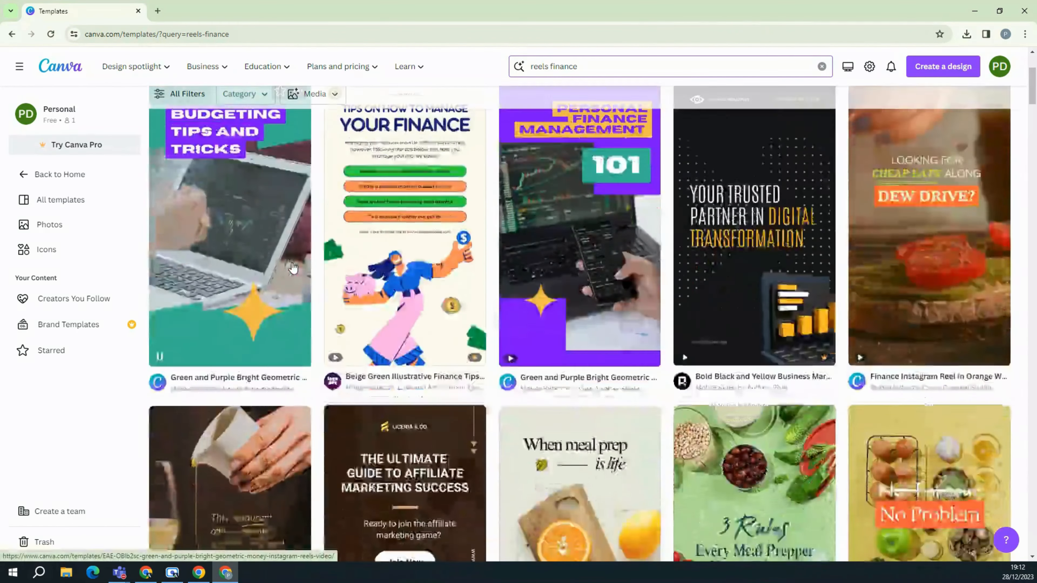
{"action": "scroll", "coordinate": [300, 282], "scroll_direction": "down", "scroll_amount": 1}
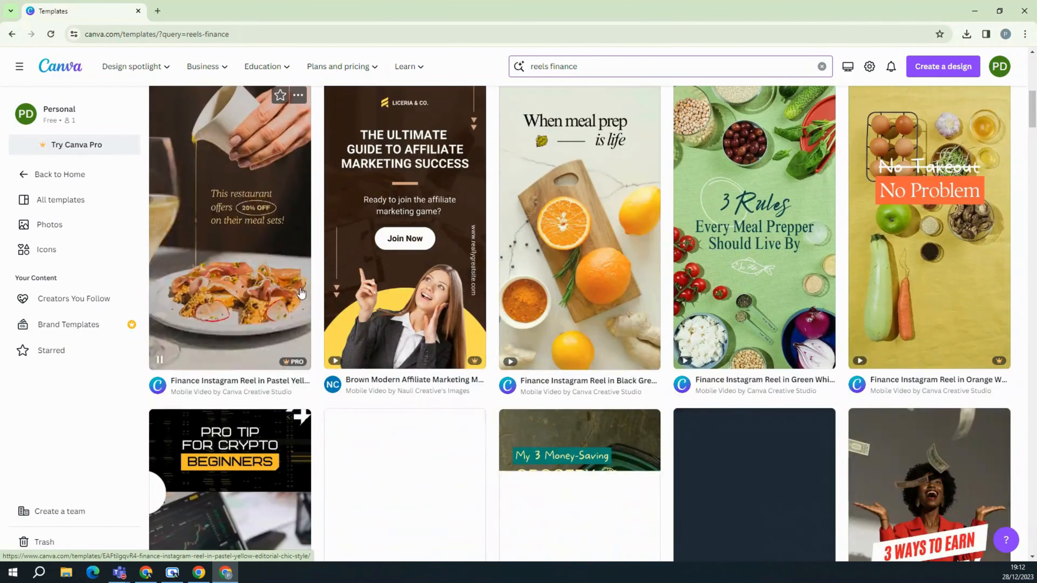
{"action": "scroll", "coordinate": [301, 293], "scroll_direction": "up", "scroll_amount": 9}
{"action": "scroll", "coordinate": [301, 293], "scroll_direction": "up", "scroll_amount": 3}
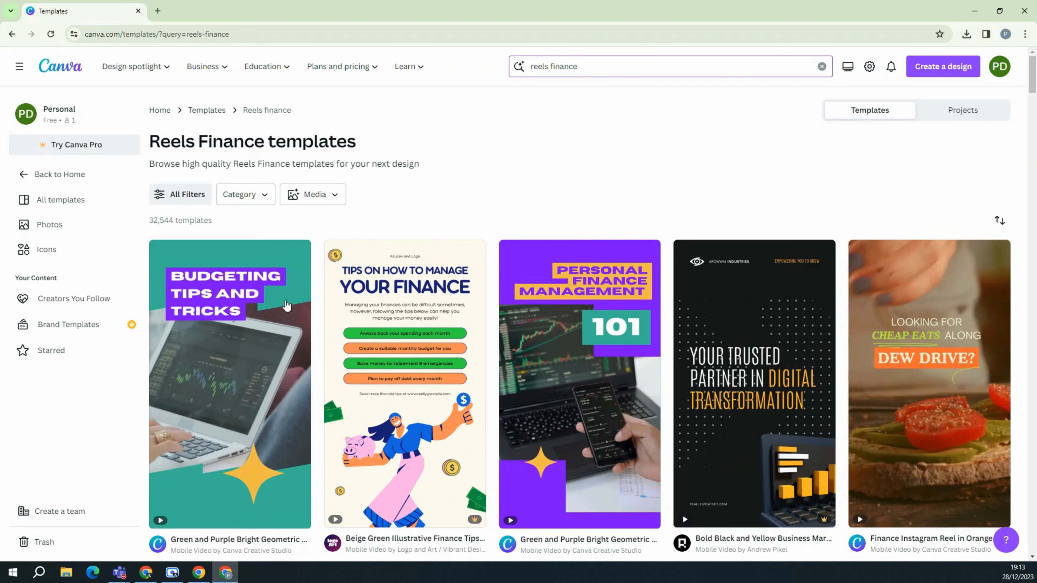
Customise the Budgeting Tips and Tricks reel template and play its 0:20 preview muted.
{"action": "left_click", "coordinate": [287, 306]}
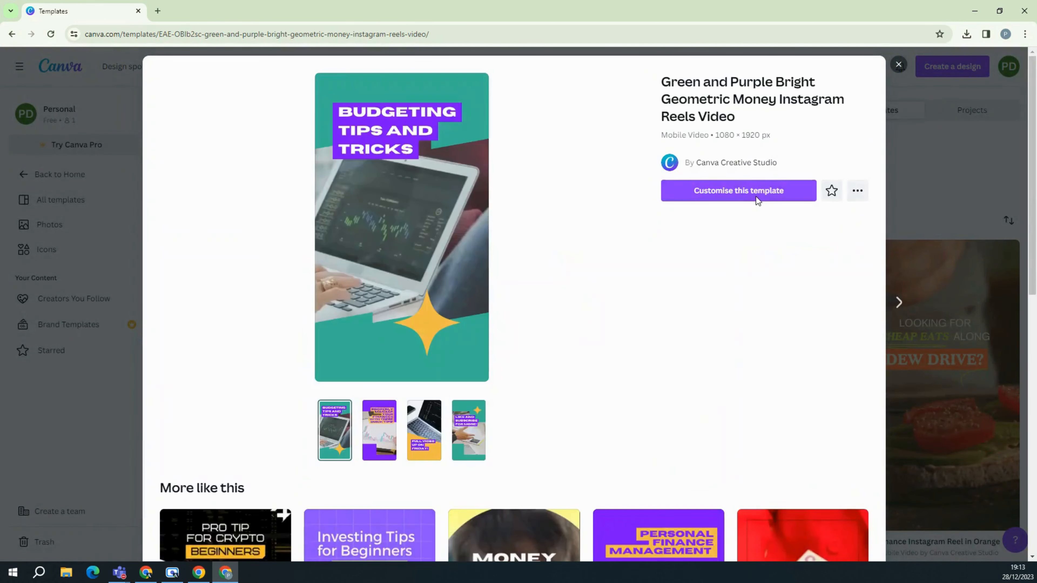
{"action": "left_click", "coordinate": [755, 195]}
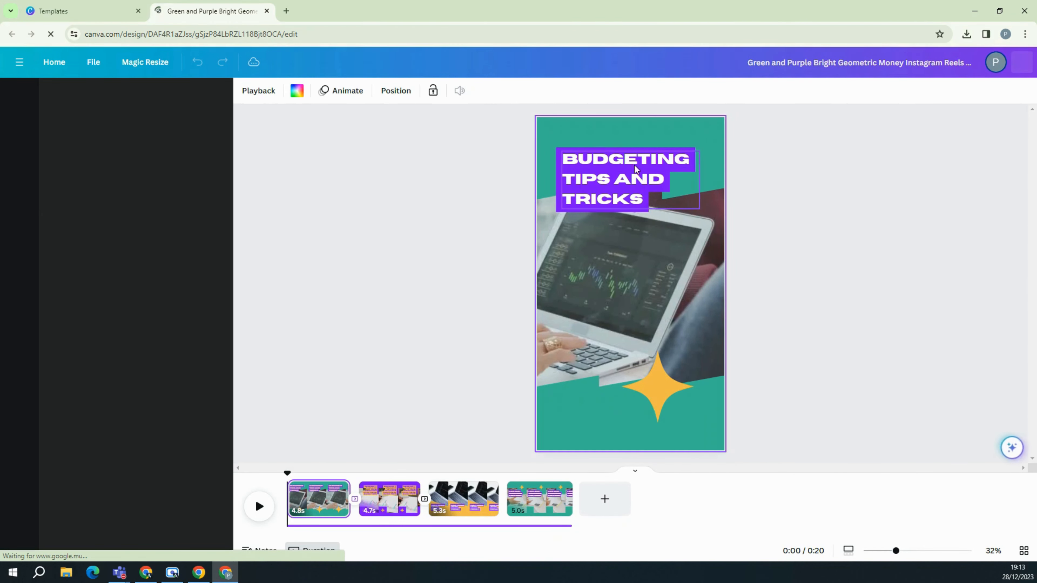
{"action": "left_click", "coordinate": [635, 185]}
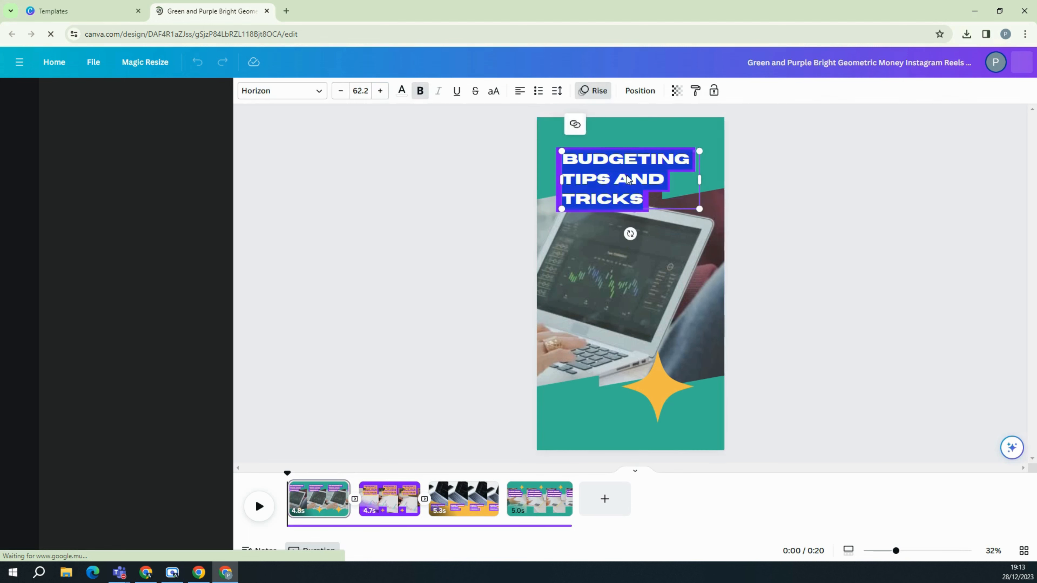
{"action": "double_click", "coordinate": [627, 174]}
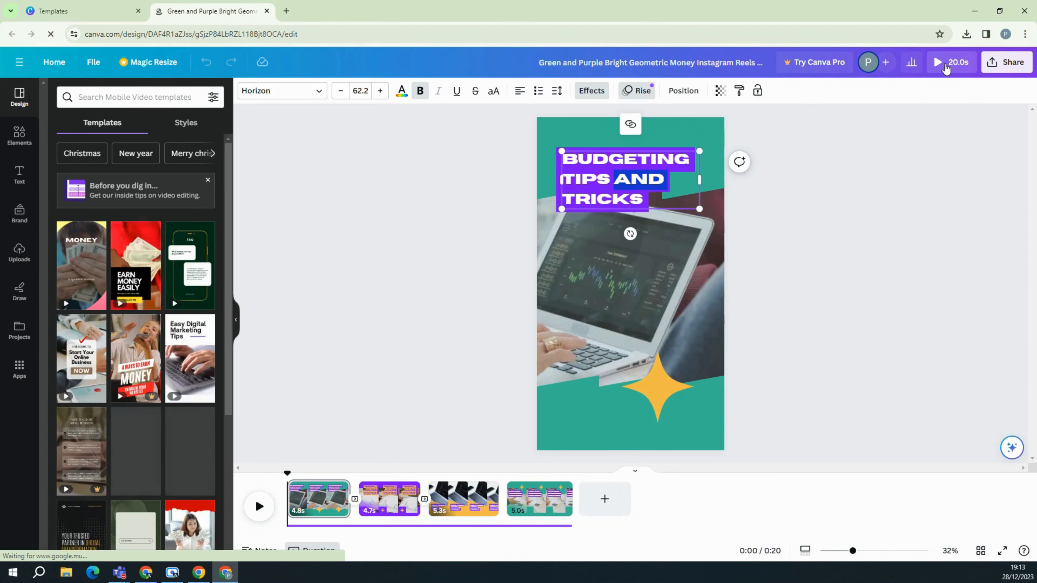
{"action": "left_click", "coordinate": [946, 64]}
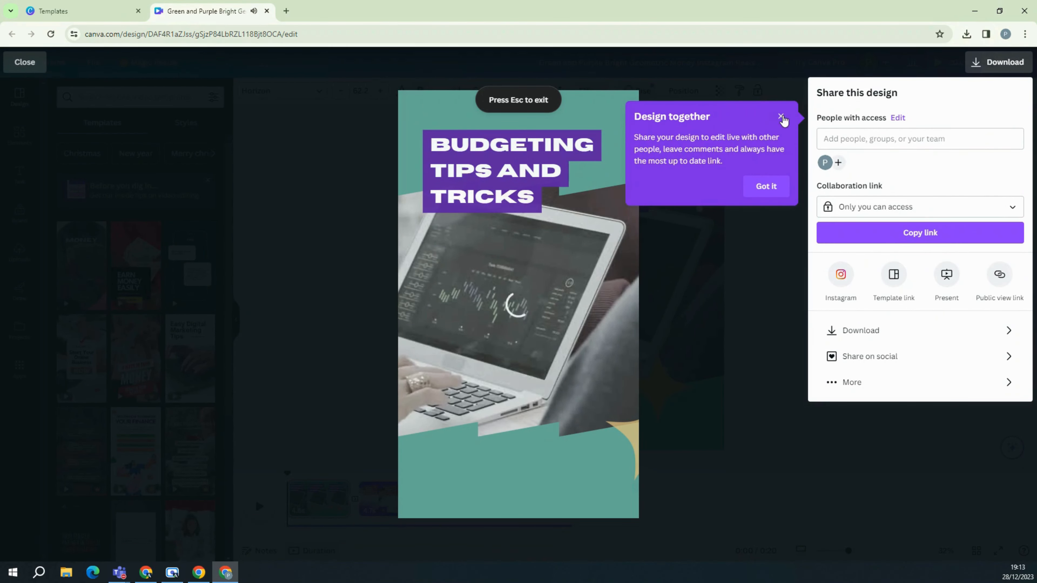
{"action": "left_click", "coordinate": [781, 117]}
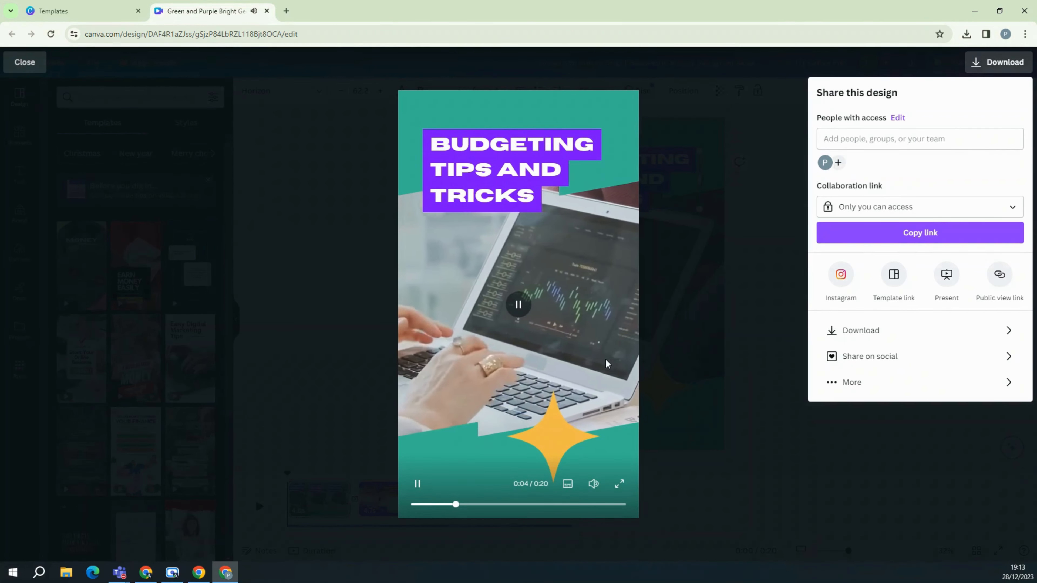
{"action": "left_click", "coordinate": [594, 483]}
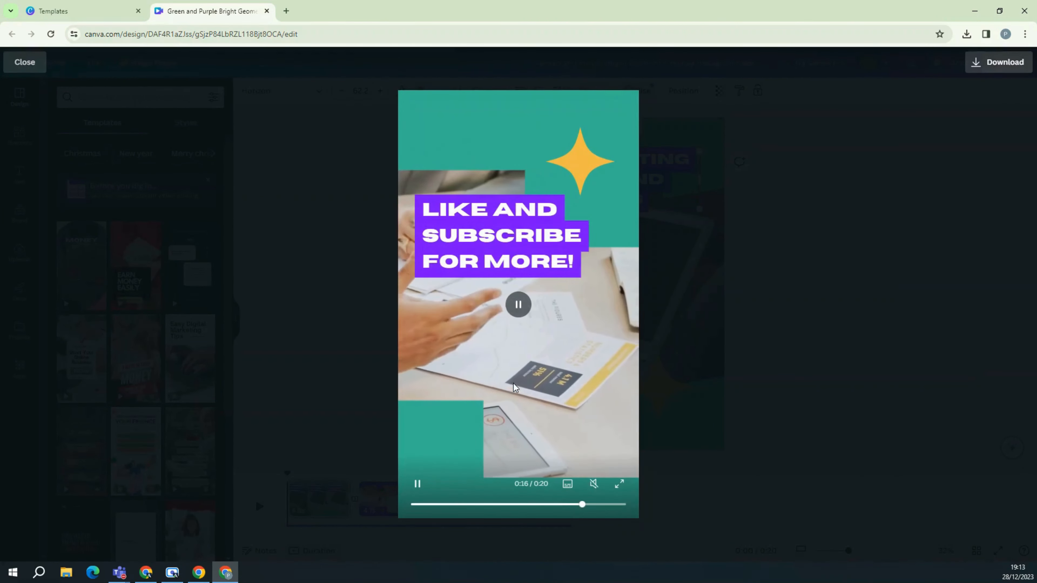
Replace the BUDGETING TIPS AND TRICKS title with 'Budgeting with' and the creator's name.
{"action": "left_click", "coordinate": [861, 312]}
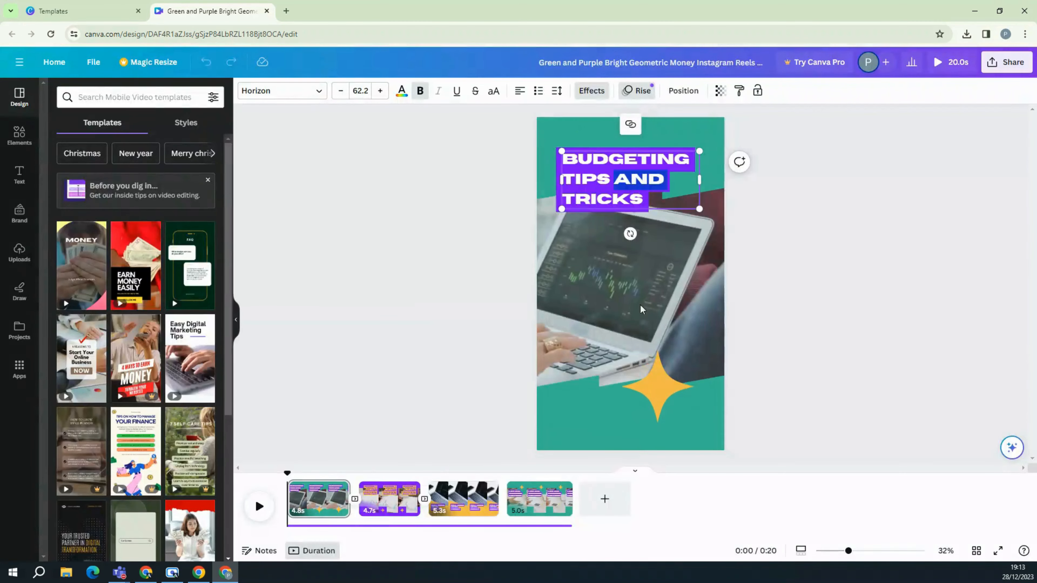
{"action": "left_click", "coordinate": [324, 506]}
{"action": "left_click", "coordinate": [442, 232]}
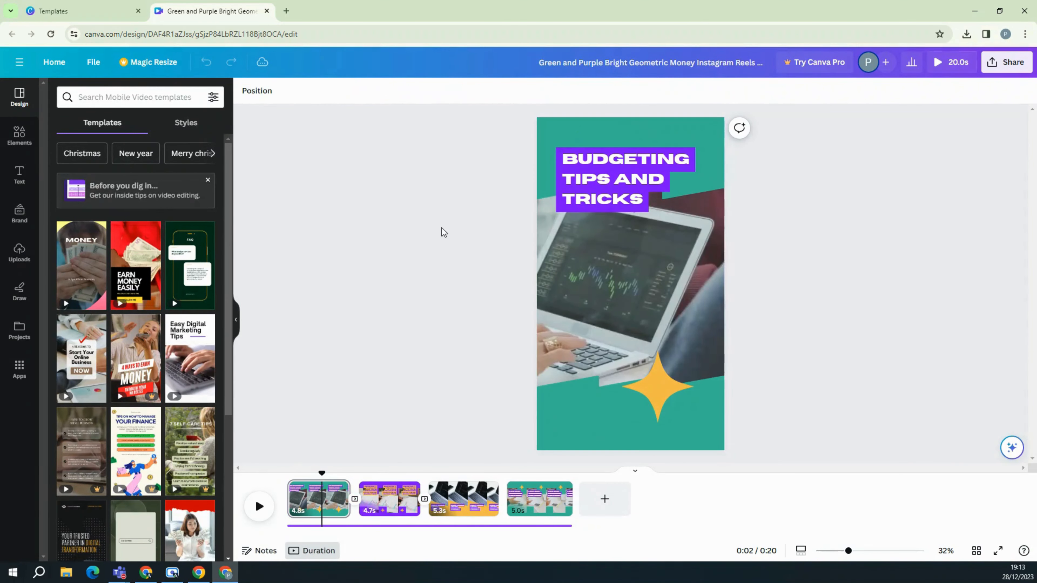
{"action": "left_click", "coordinate": [621, 197]}
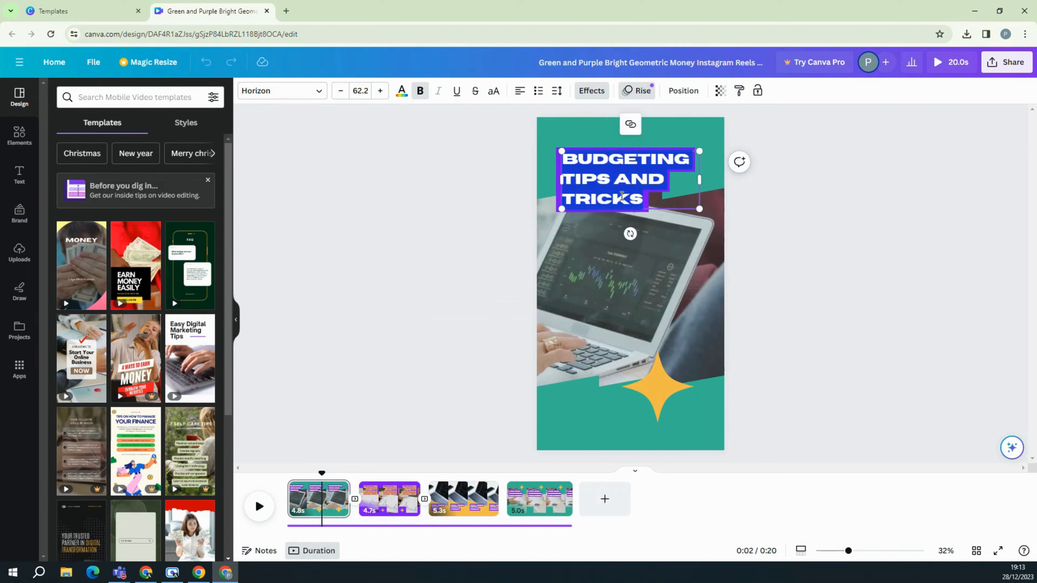
{"action": "left_click", "coordinate": [366, 424]}
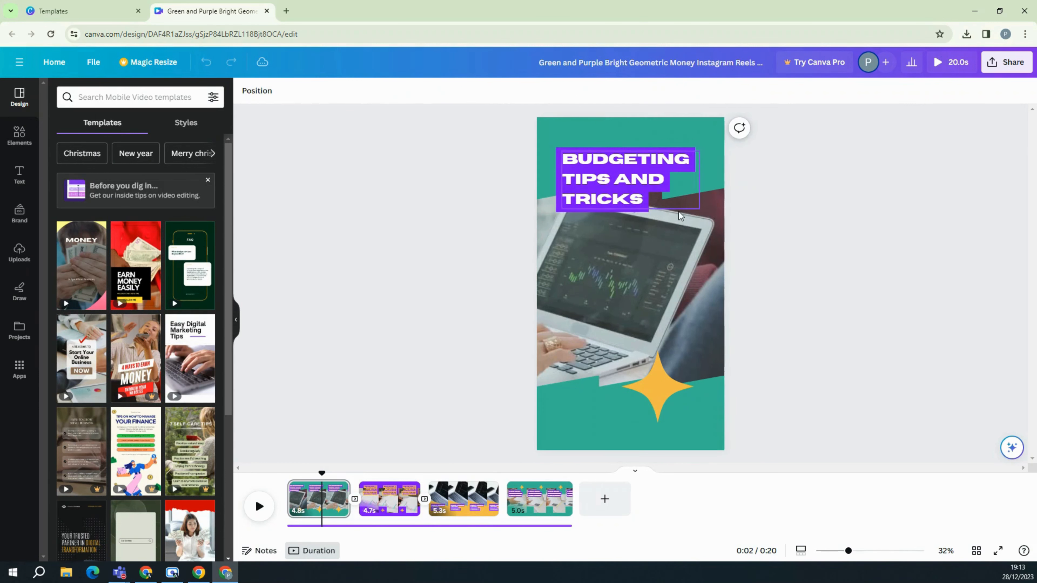
{"action": "left_click", "coordinate": [651, 285]}
{"action": "left_click", "coordinate": [619, 174]}
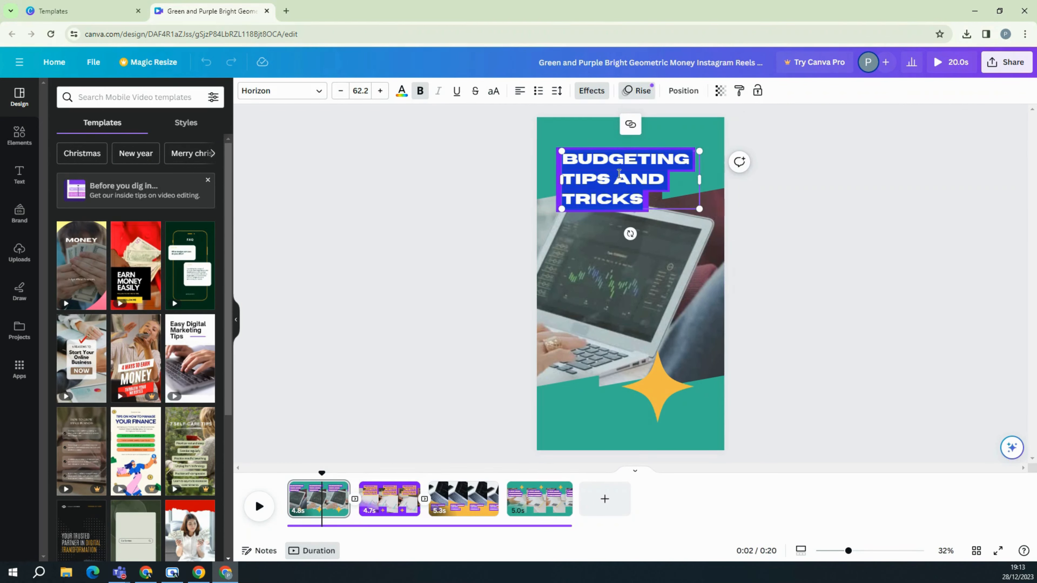
{"action": "type", "text": "BUDHG"}
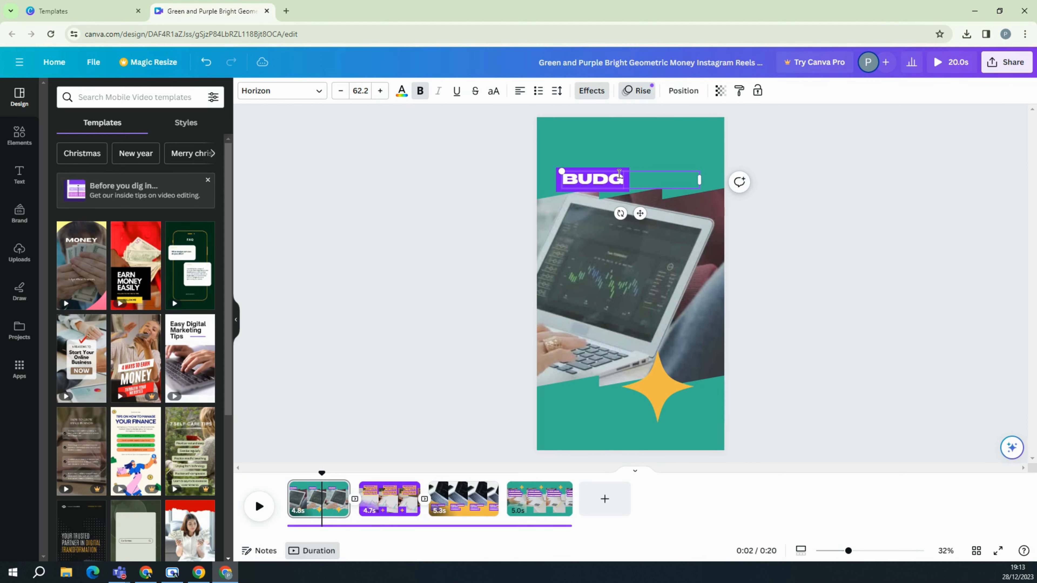
{"action": "type", "text": "ETING WITH AMEEN"}
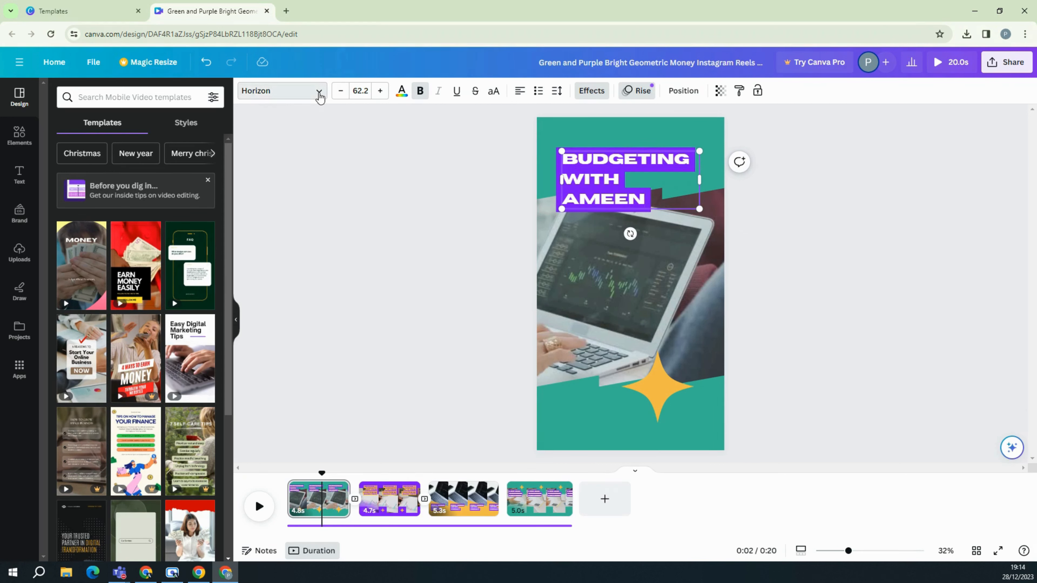
Set the title in uppercase Montserrat at size 64.2.
{"action": "left_click", "coordinate": [317, 93]}
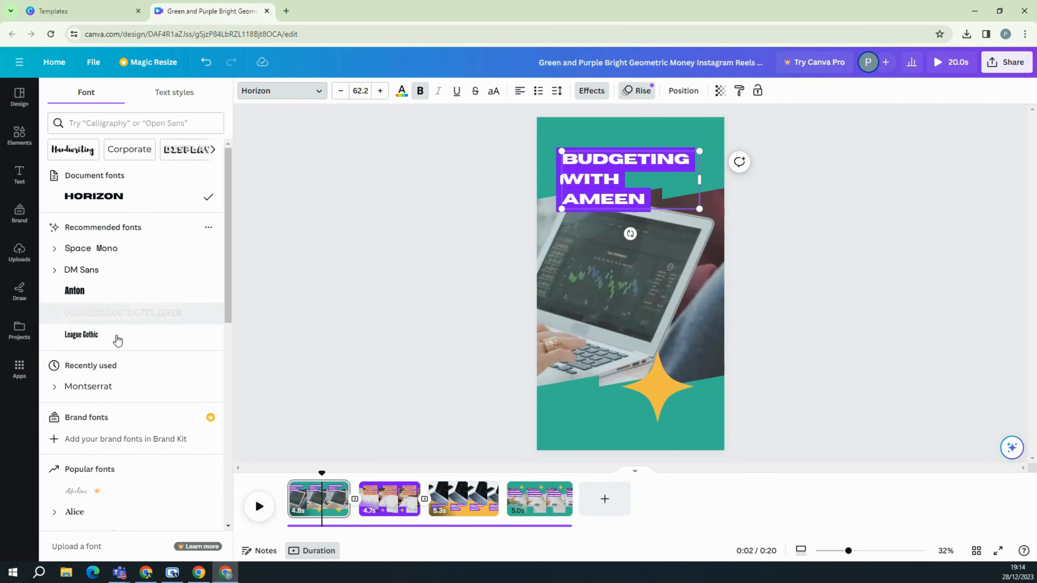
{"action": "left_click", "coordinate": [117, 390]}
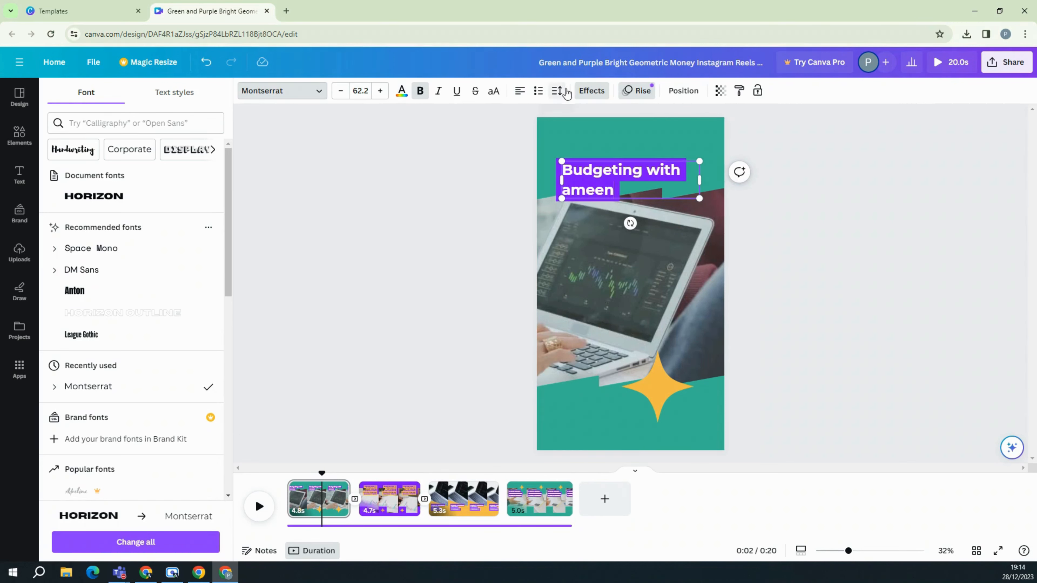
{"action": "left_click", "coordinate": [493, 92]}
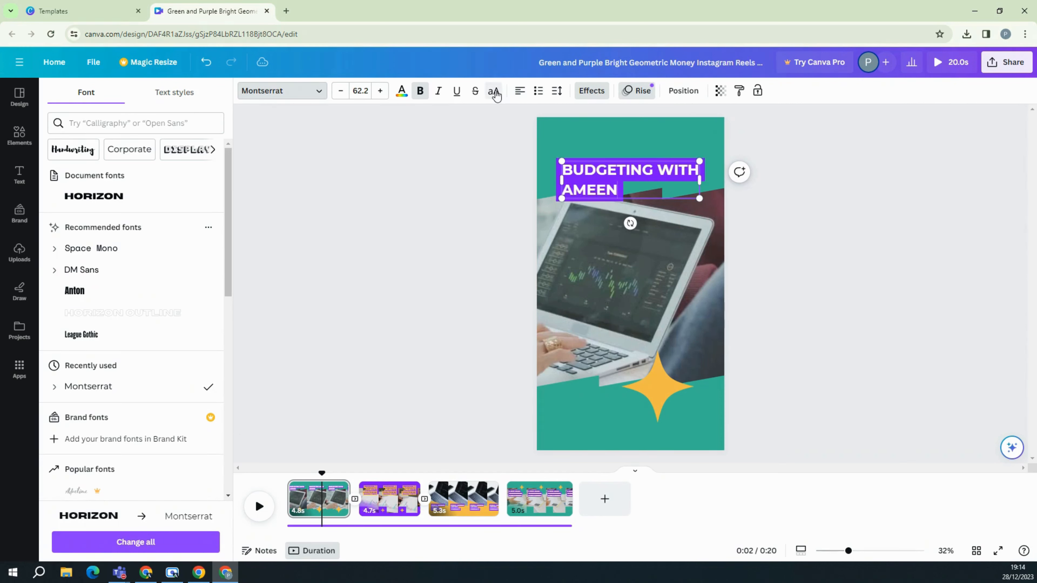
{"action": "left_click", "coordinate": [380, 90]}
{"action": "left_click", "coordinate": [437, 248]}
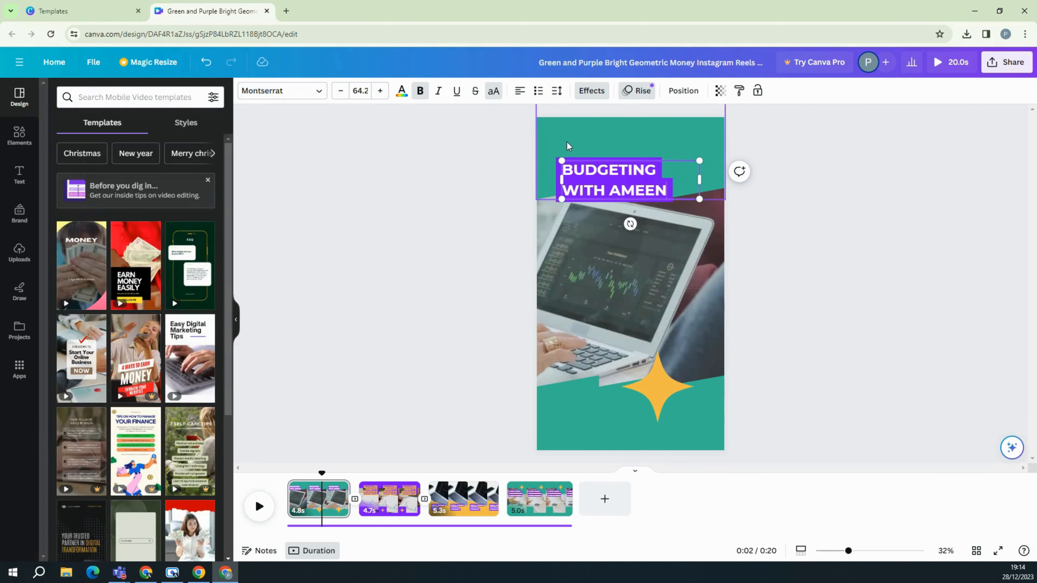
Add the uploaded A logo and shrink it beside the title.
{"action": "left_click", "coordinate": [19, 250]}
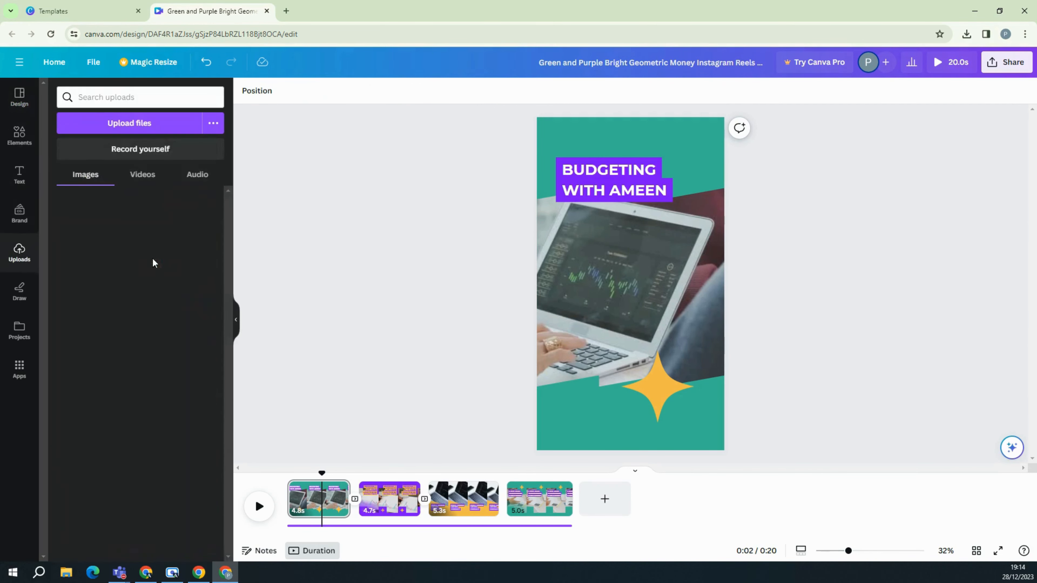
{"action": "left_click", "coordinate": [90, 288]}
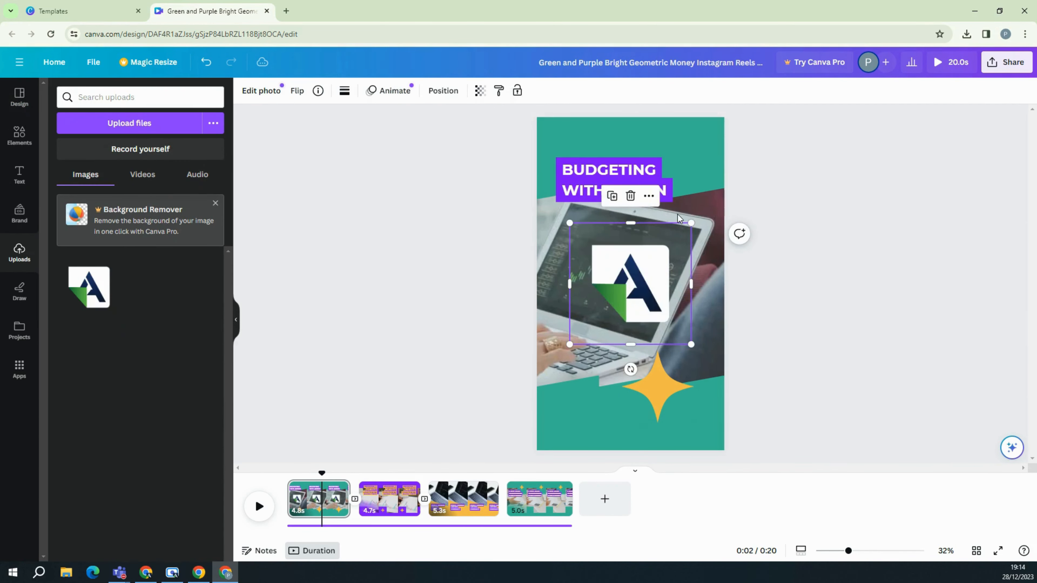
{"action": "left_click_drag", "start_coordinate": [691, 222], "coordinate": [699, 185]}
{"action": "left_click", "coordinate": [858, 217]}
Turn both teal background shapes green and the yellow star dark navy.
{"action": "left_click", "coordinate": [672, 144]}
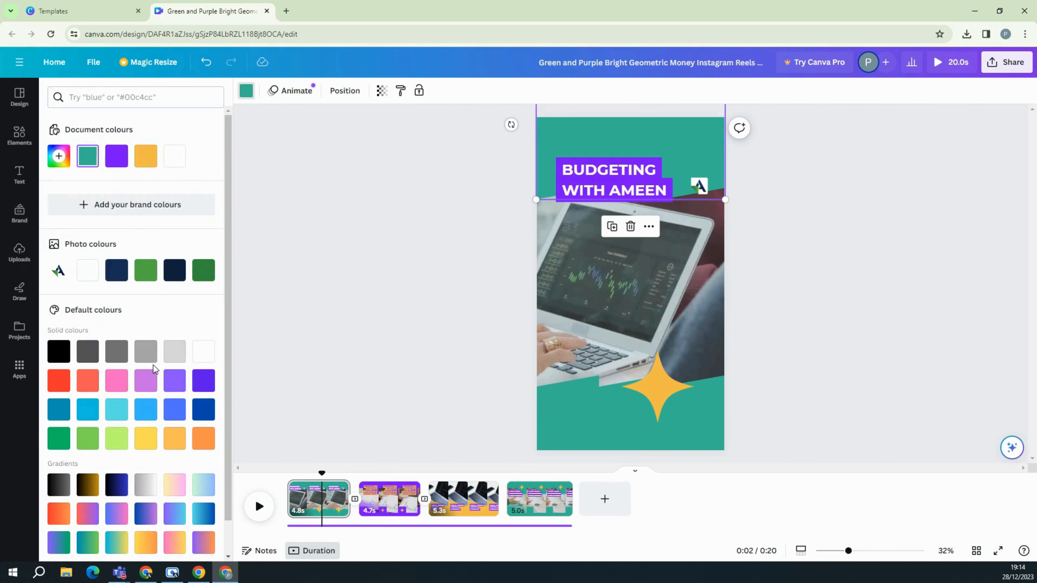
{"action": "left_click", "coordinate": [146, 271]}
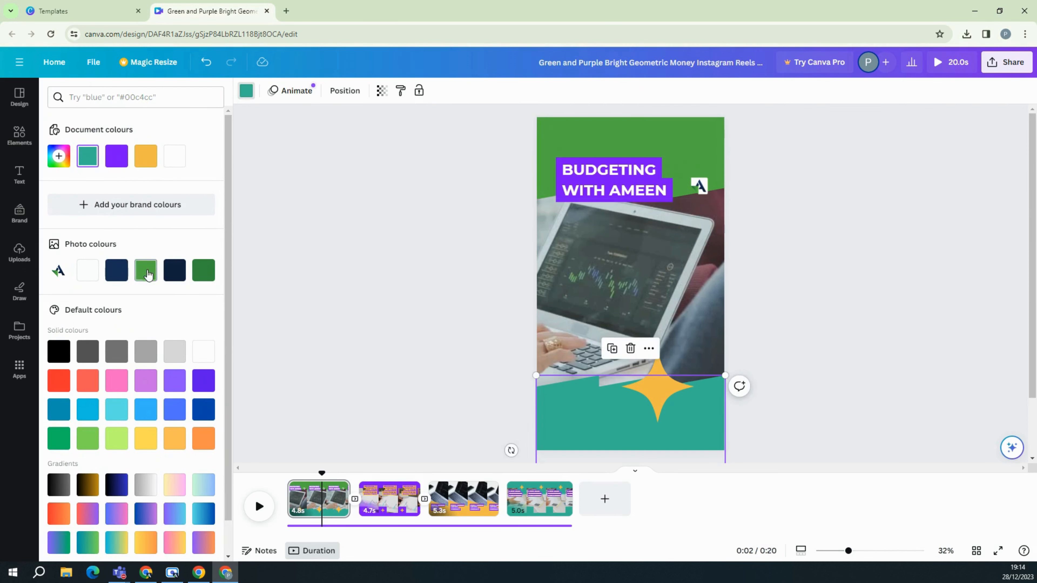
{"action": "left_click", "coordinate": [147, 273]}
{"action": "left_click", "coordinate": [662, 387]}
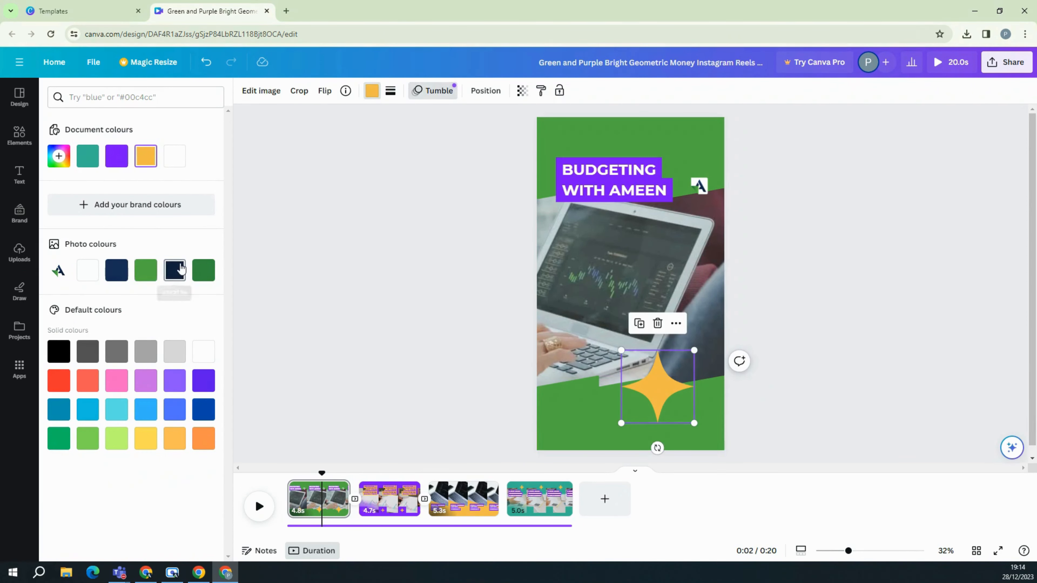
{"action": "left_click", "coordinate": [175, 270]}
{"action": "left_click", "coordinate": [409, 293]}
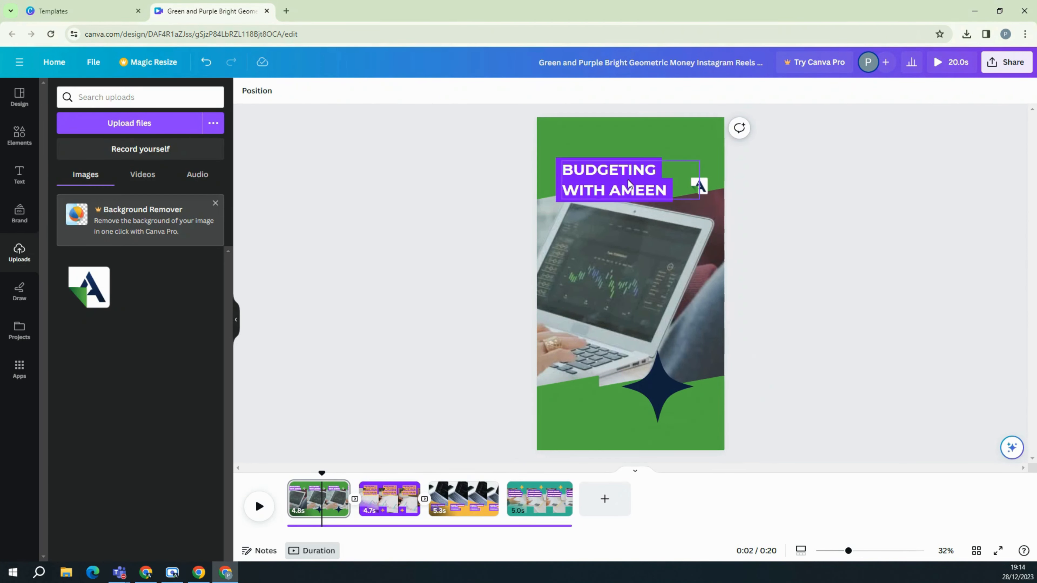
{"action": "left_click", "coordinate": [659, 179]}
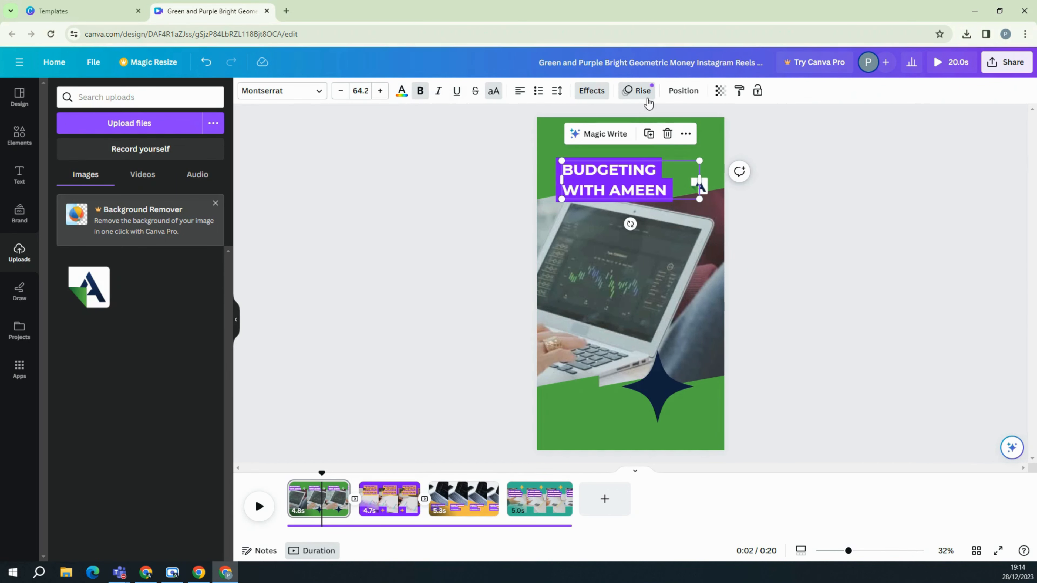
Set the title's text effect to None and its text colour to dark navy.
{"action": "left_click", "coordinate": [605, 92]}
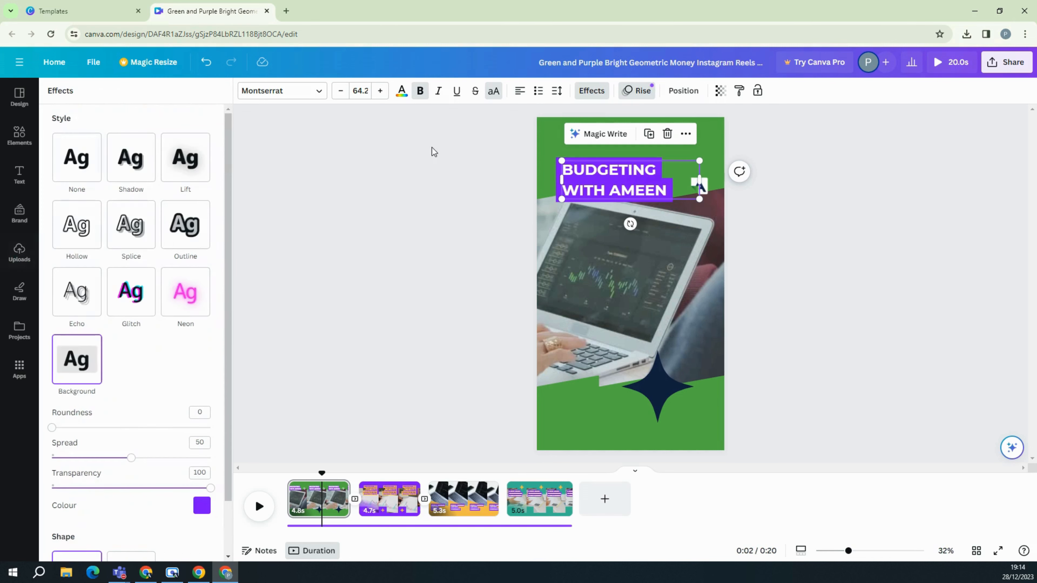
{"action": "left_click", "coordinate": [93, 173]}
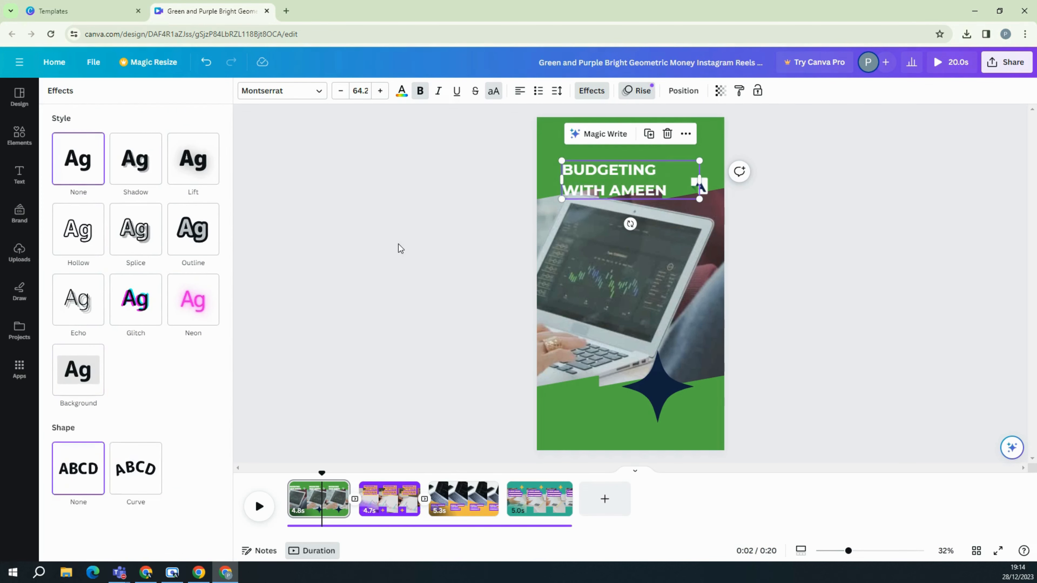
{"action": "left_click", "coordinate": [403, 92]}
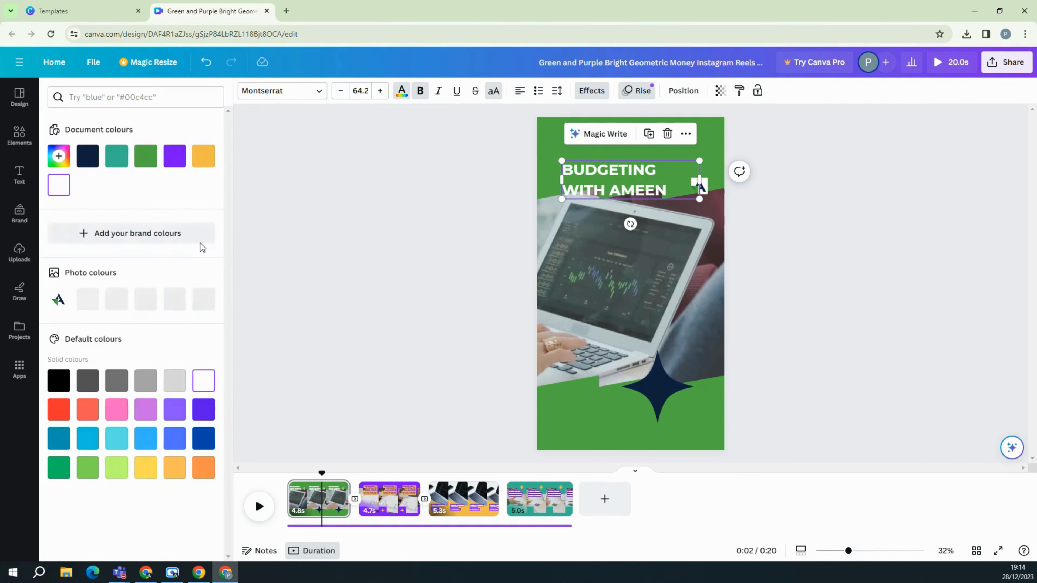
{"action": "left_click", "coordinate": [179, 309]}
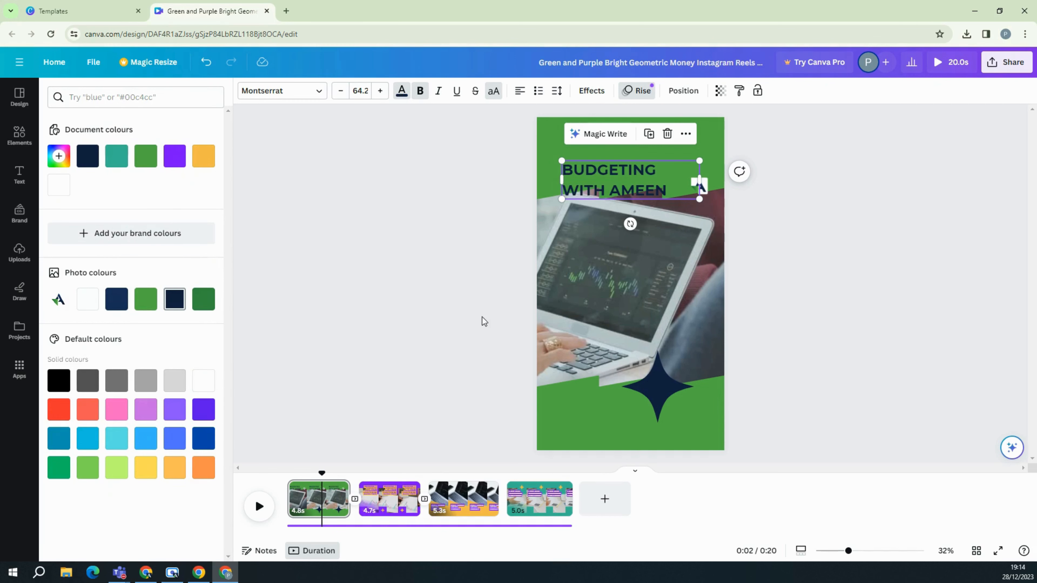
{"action": "left_click", "coordinate": [417, 288]}
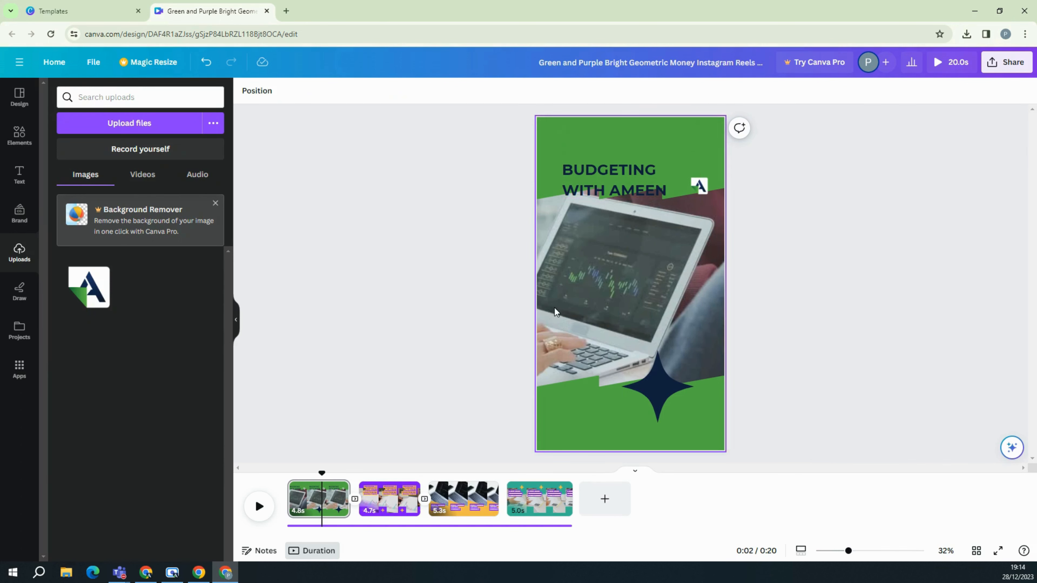
Select the laptop footage and search the Elements library for finance.
{"action": "left_click", "coordinate": [595, 273]}
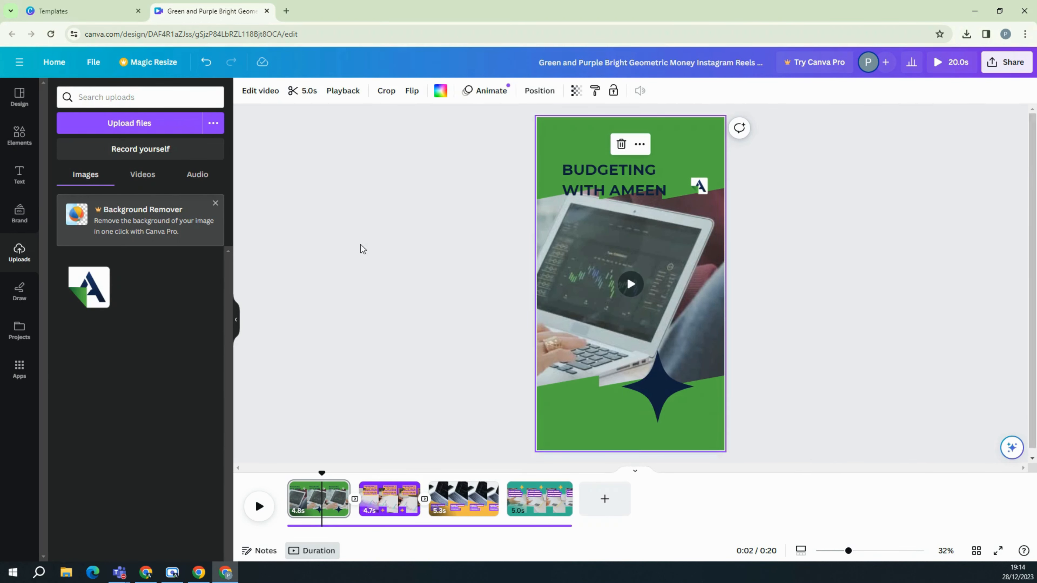
{"action": "left_click", "coordinate": [322, 241]}
{"action": "left_click", "coordinate": [608, 255]}
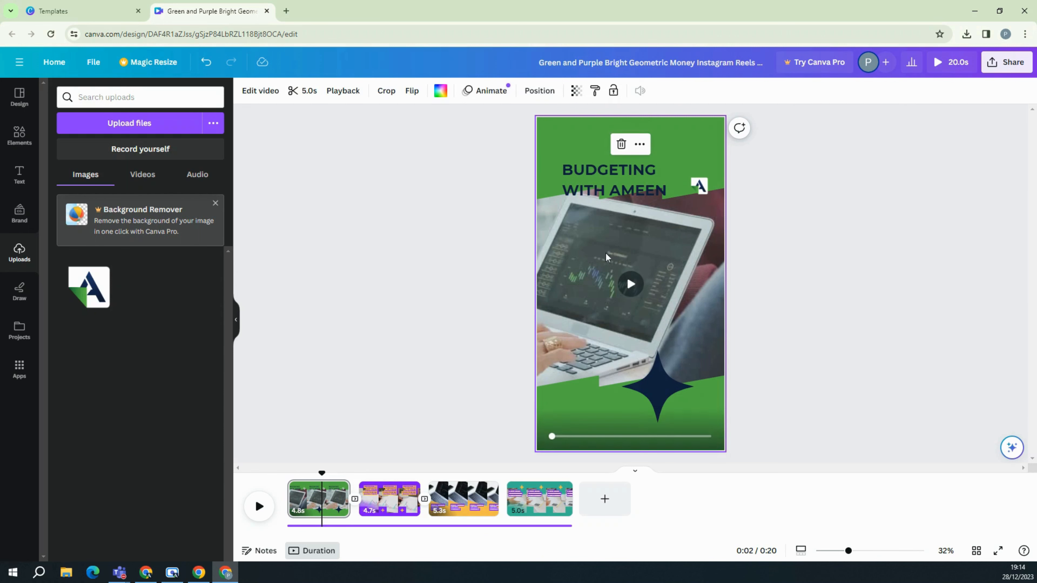
{"action": "left_click", "coordinate": [143, 175]}
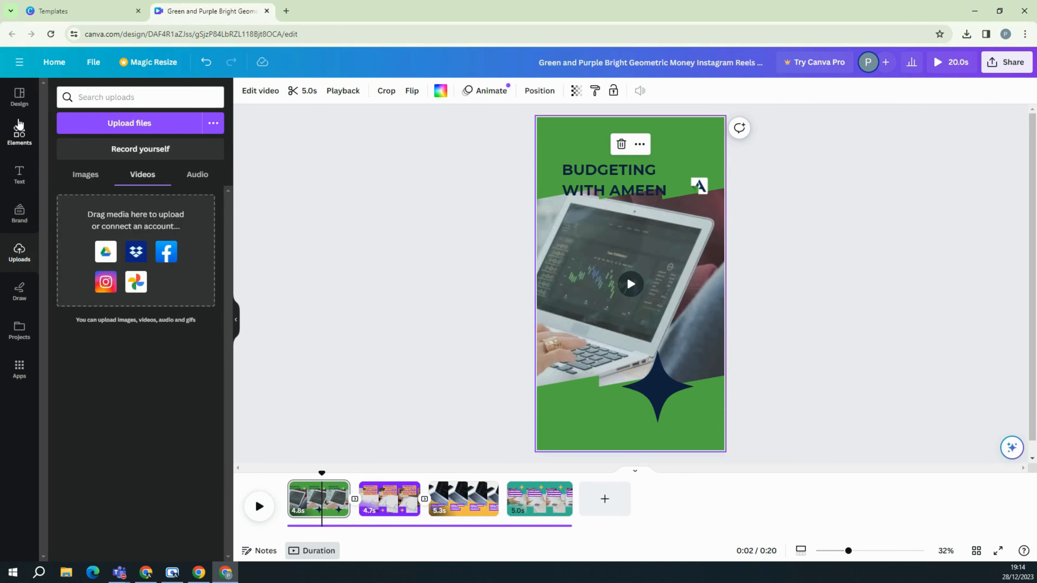
{"action": "left_click", "coordinate": [18, 134]}
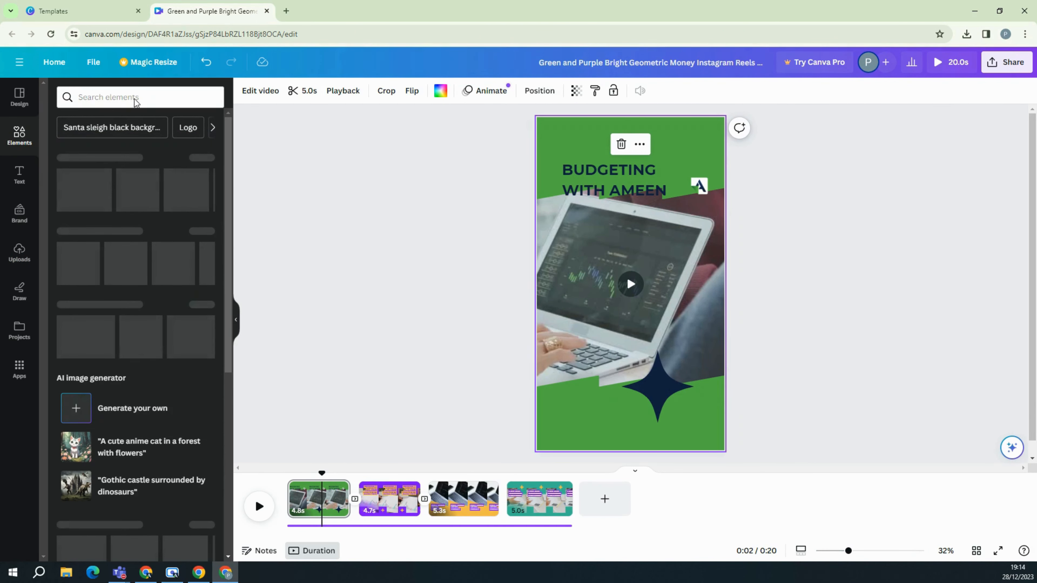
{"action": "left_click", "coordinate": [150, 97]}
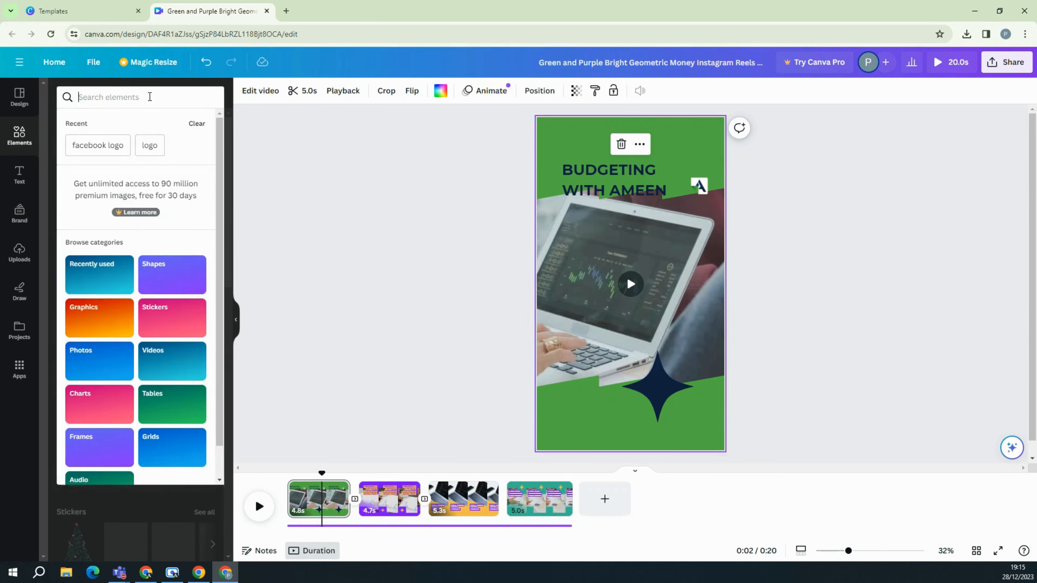
{"action": "type", "text": "finance"}
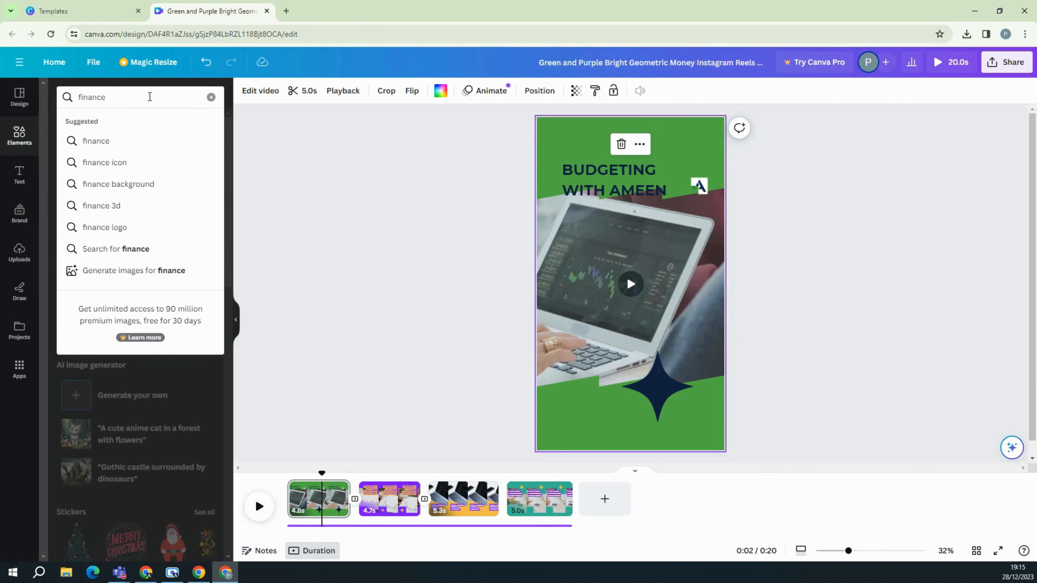
{"action": "left_click", "coordinate": [128, 143]}
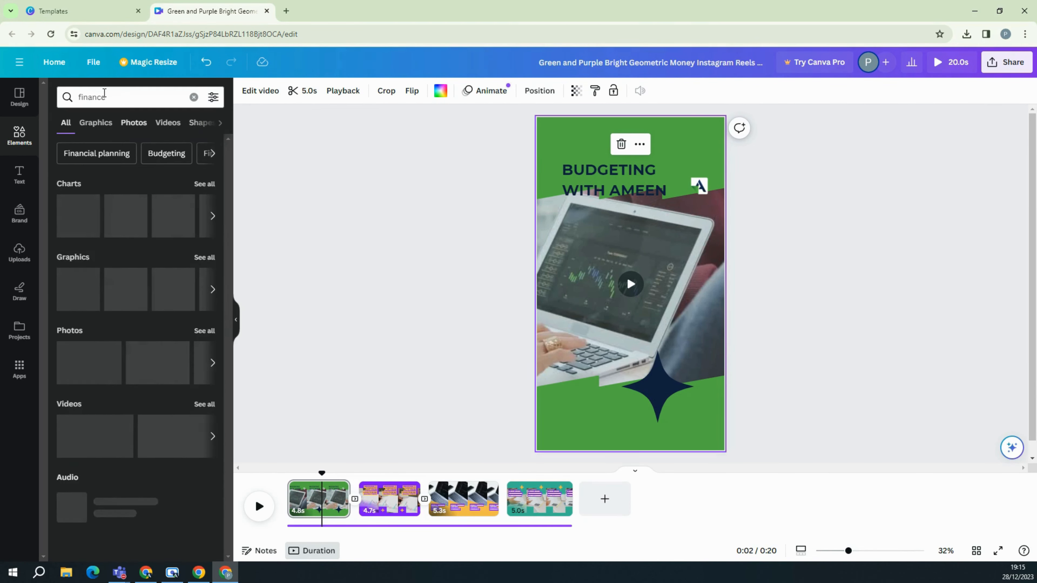
Swap in the denim clip from 'clothes' video results and trim it to 8.2s.
{"action": "double_click", "coordinate": [118, 97]}
{"action": "type", "text": "p"}
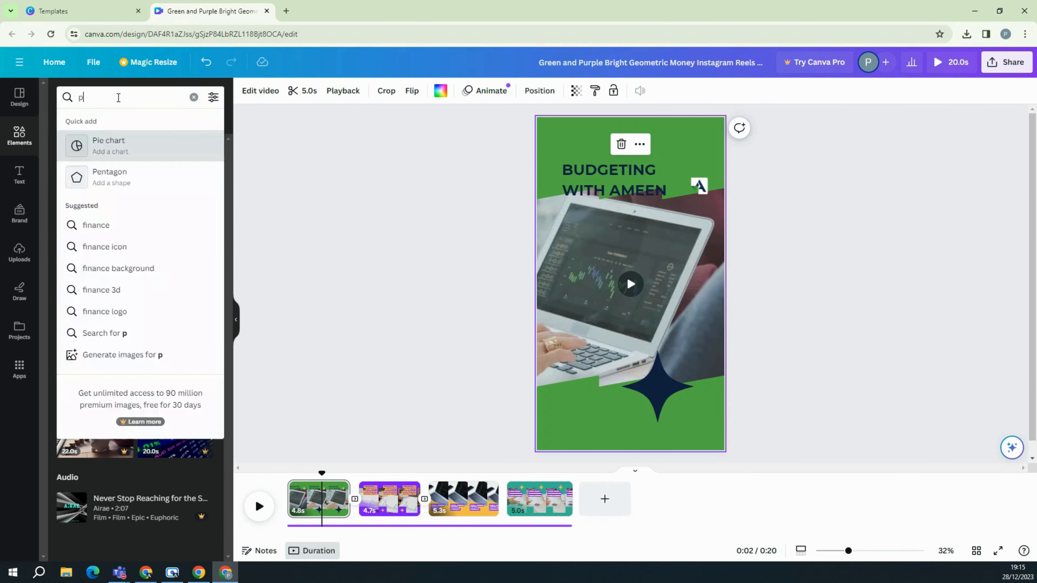
{"action": "key", "text": "BackSpace"}
{"action": "type", "text": "clothes"}
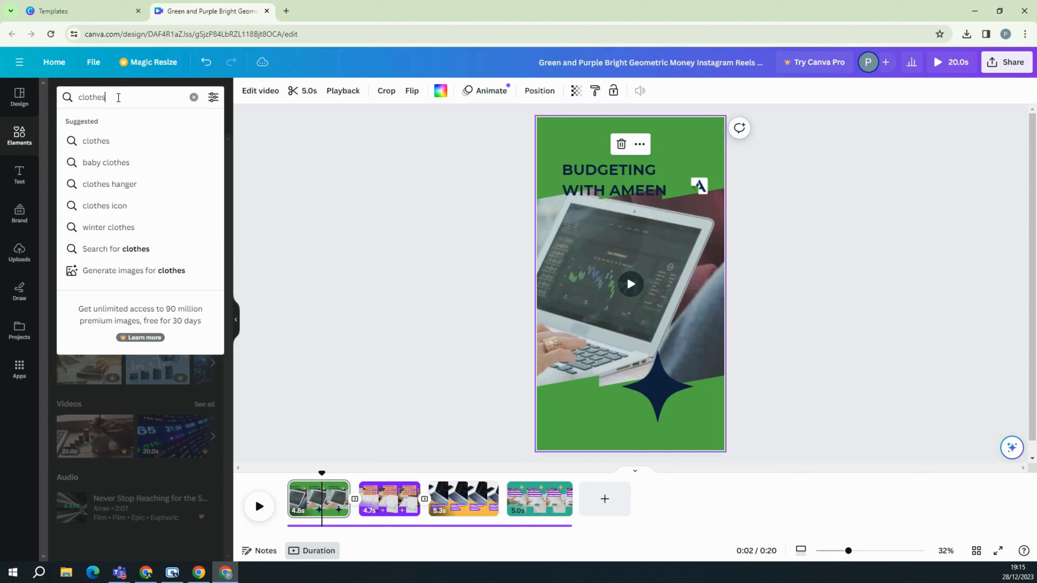
{"action": "key", "text": "Return"}
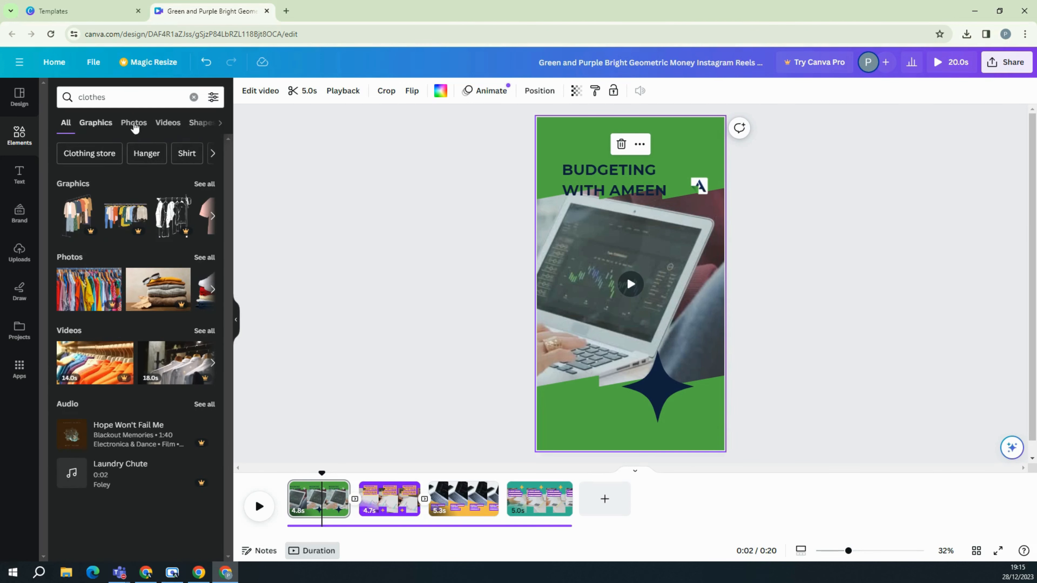
{"action": "left_click", "coordinate": [168, 123]}
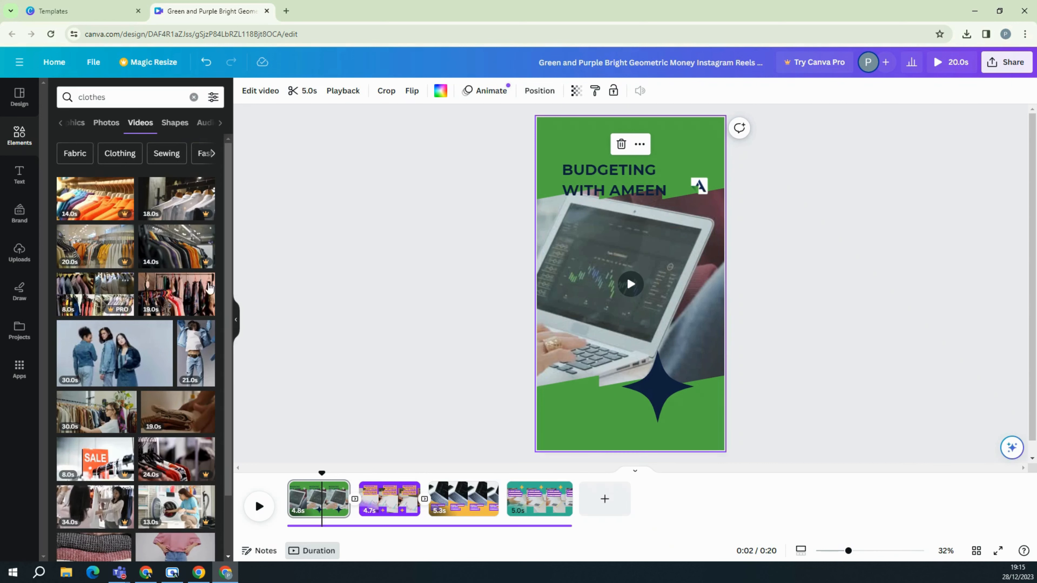
{"action": "left_click_drag", "start_coordinate": [188, 356], "coordinate": [548, 284]}
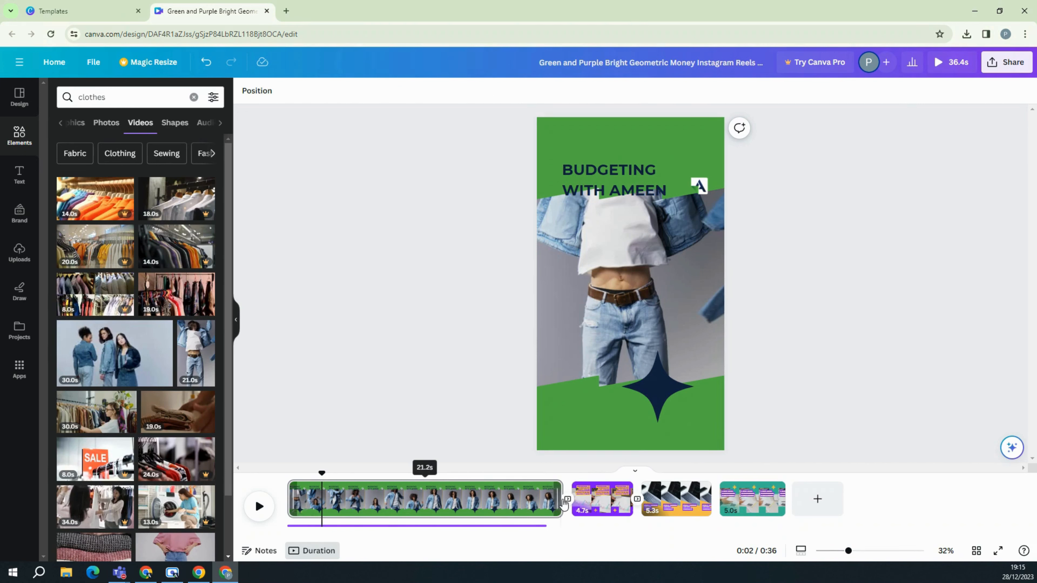
{"action": "left_click_drag", "start_coordinate": [560, 506], "coordinate": [393, 511]}
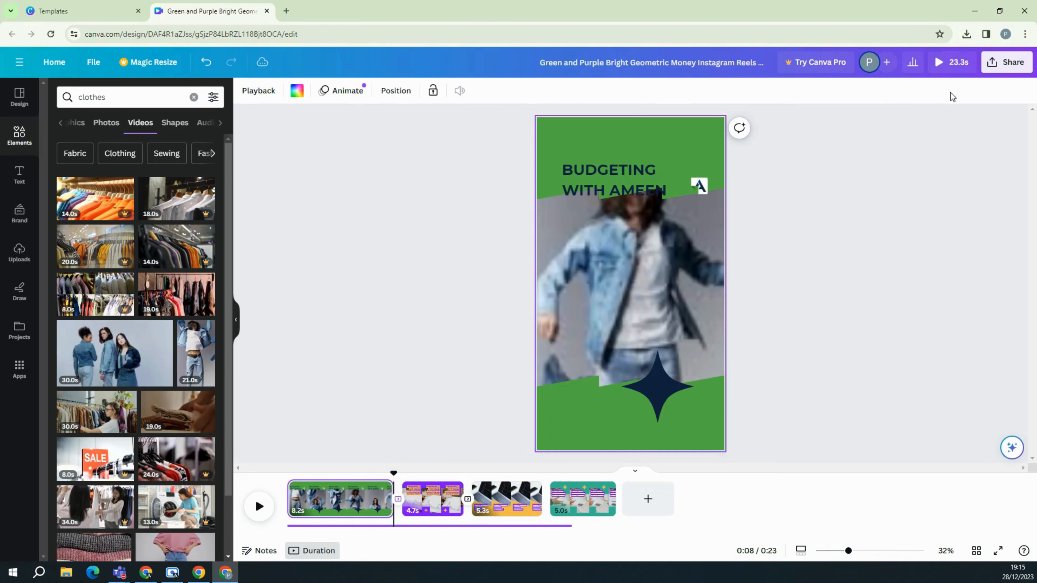
{"action": "left_click", "coordinate": [952, 63]}
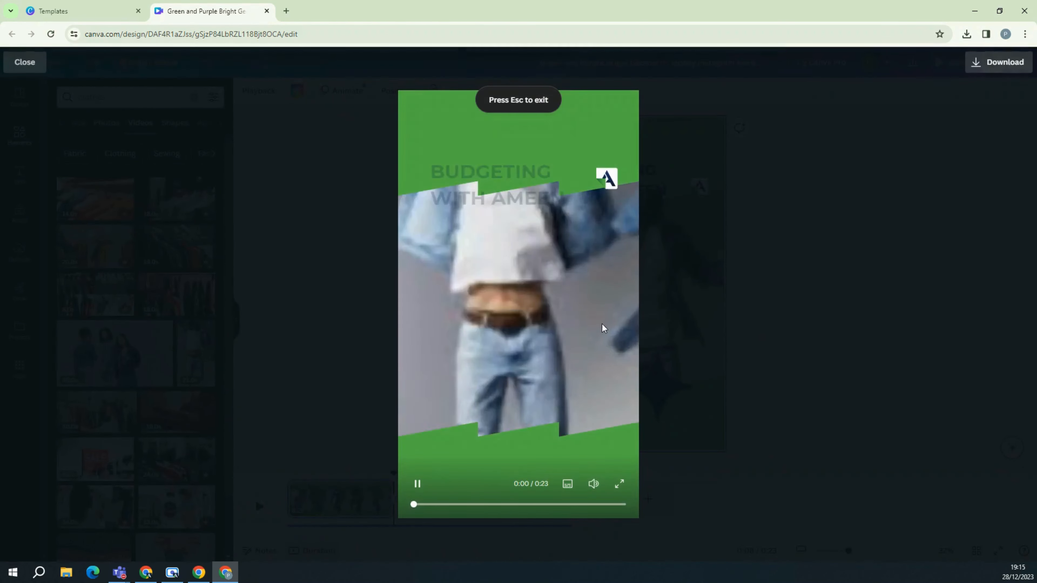
{"action": "left_click", "coordinate": [594, 485]}
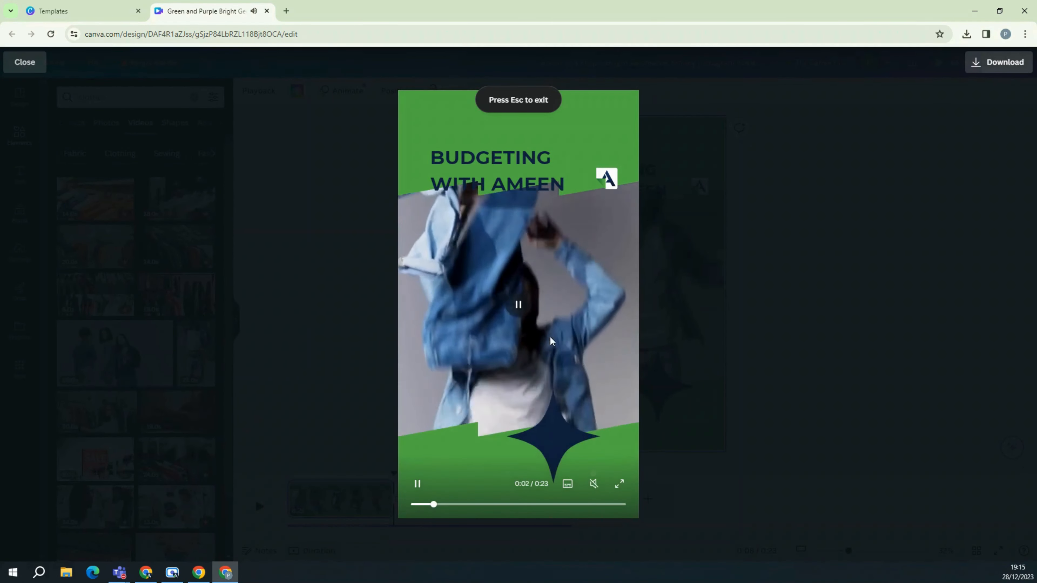
{"action": "key", "text": "Escape"}
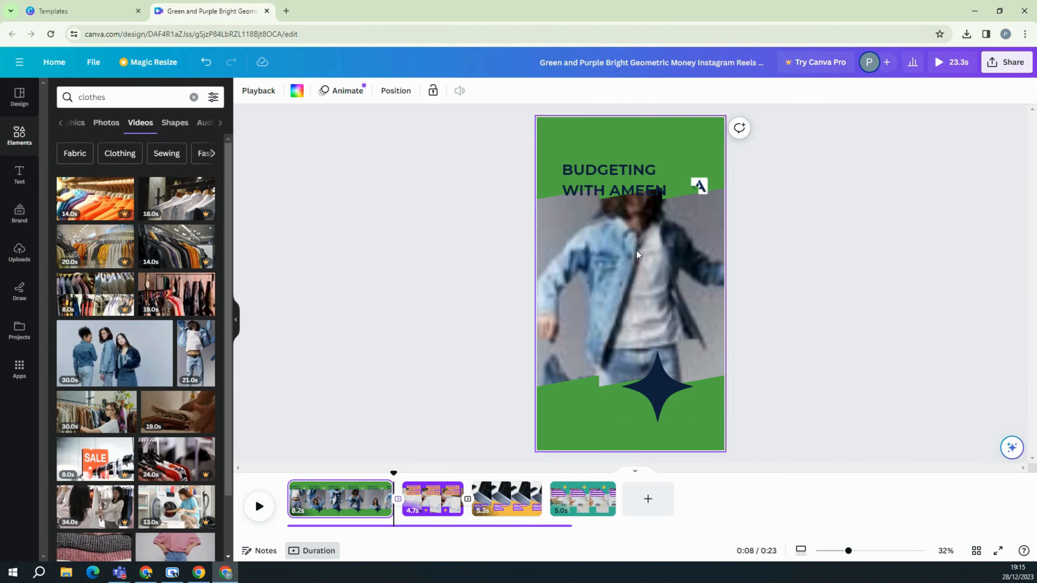
Review the second page, the 'FULL VIDEO UP ON FRIDAY!' page and the like-and-subscribe page.
{"action": "scroll", "coordinate": [135, 327], "scroll_direction": "down", "scroll_amount": 2}
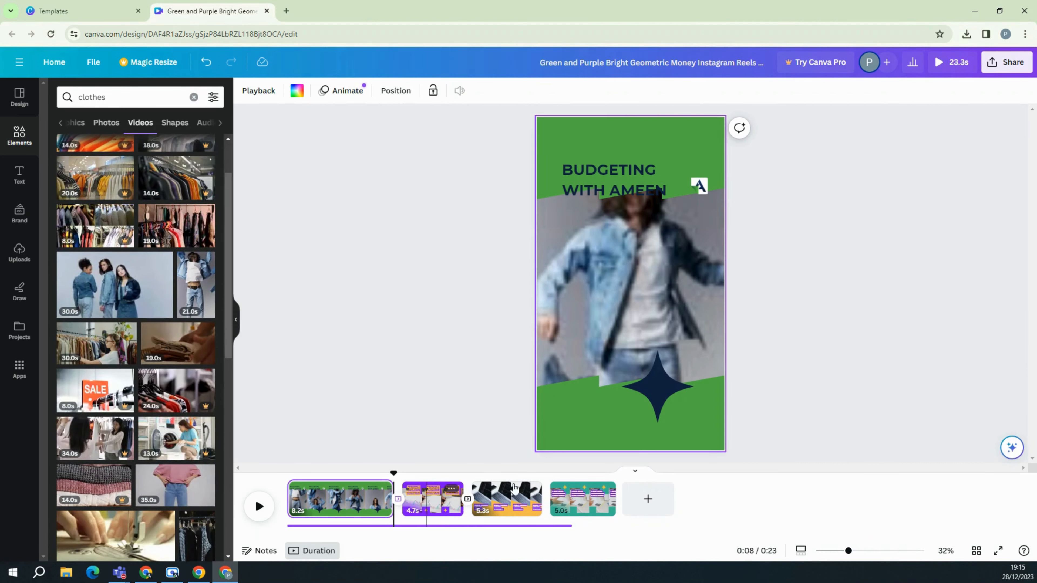
{"action": "left_click", "coordinate": [426, 498]}
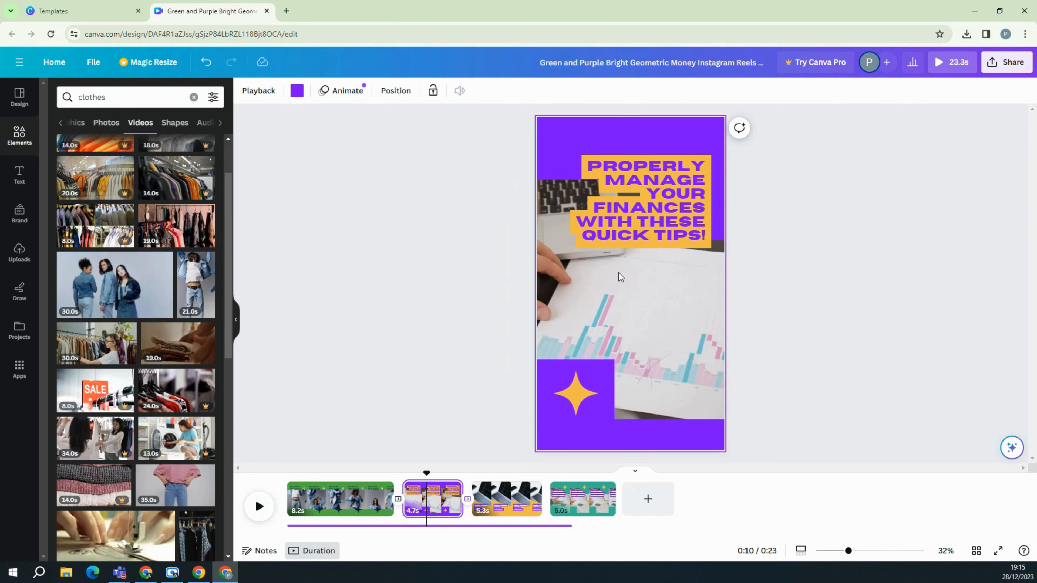
{"action": "left_click", "coordinate": [644, 282]}
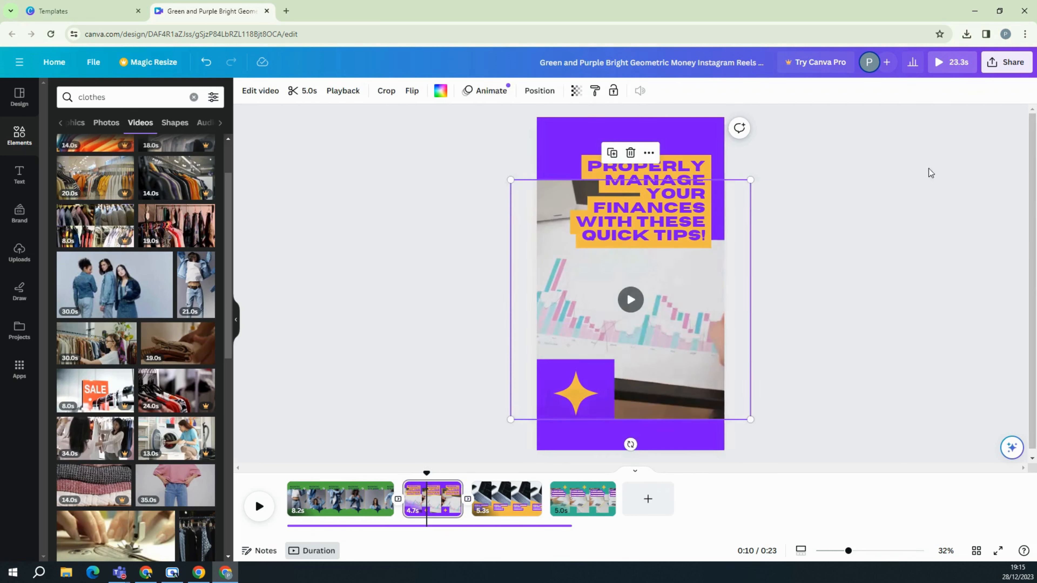
{"action": "left_click", "coordinate": [641, 188]}
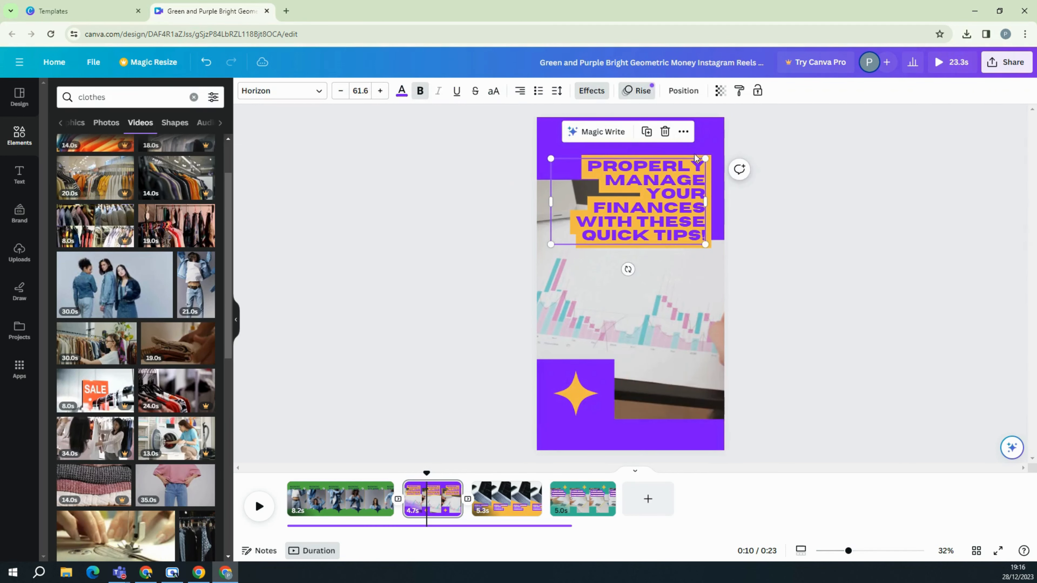
{"action": "left_click", "coordinate": [516, 514]}
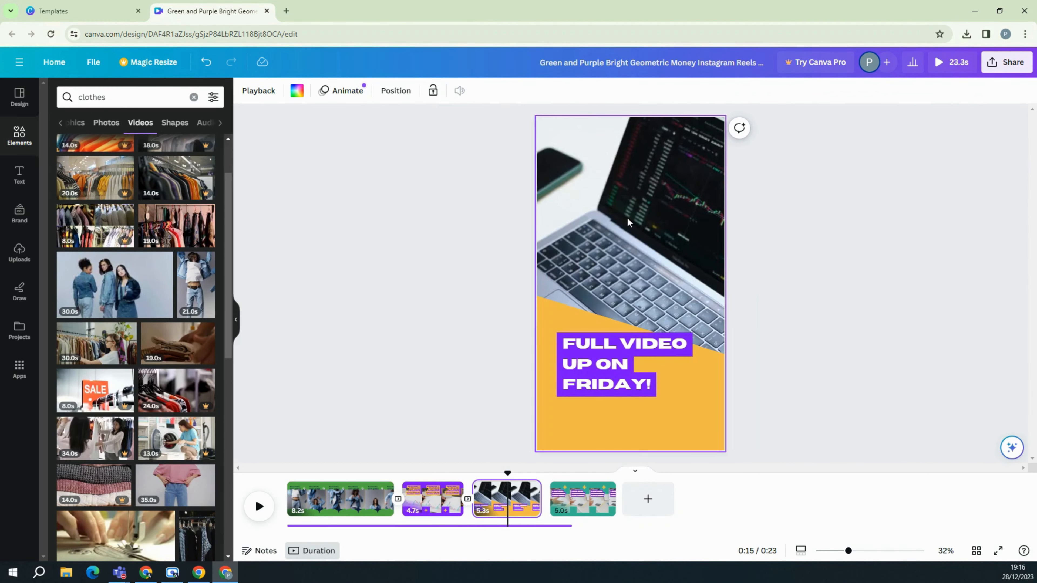
{"action": "left_click", "coordinate": [634, 305]}
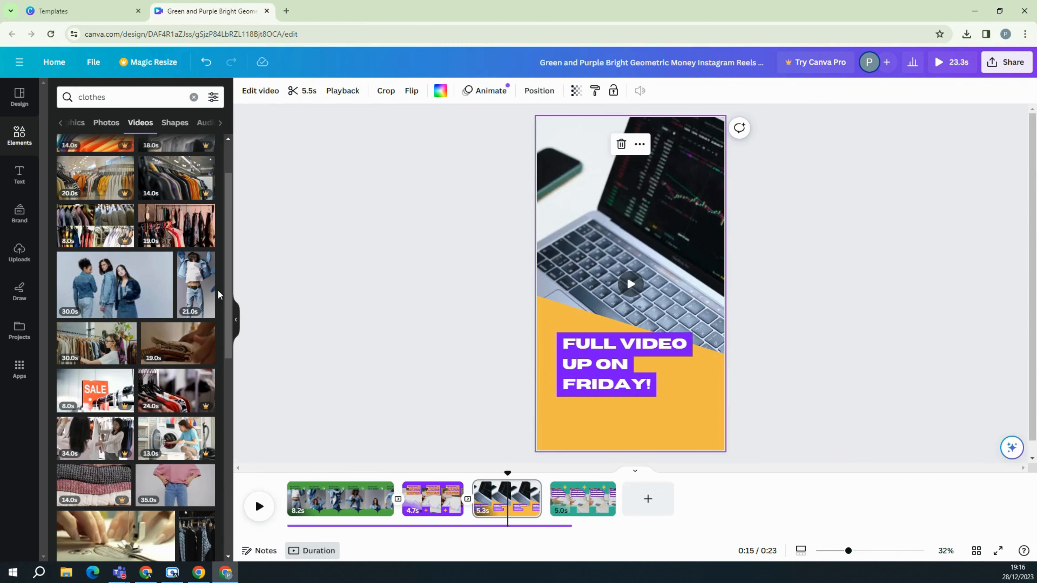
{"action": "left_click", "coordinate": [590, 501]}
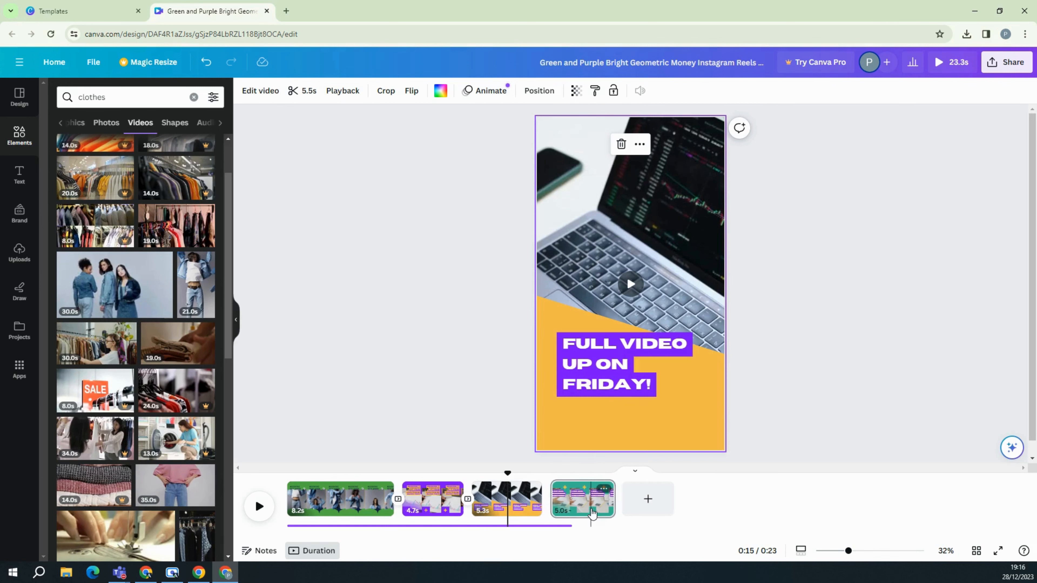
Download the reel as an MP4 video from the Share menu.
{"action": "left_click", "coordinate": [997, 63]}
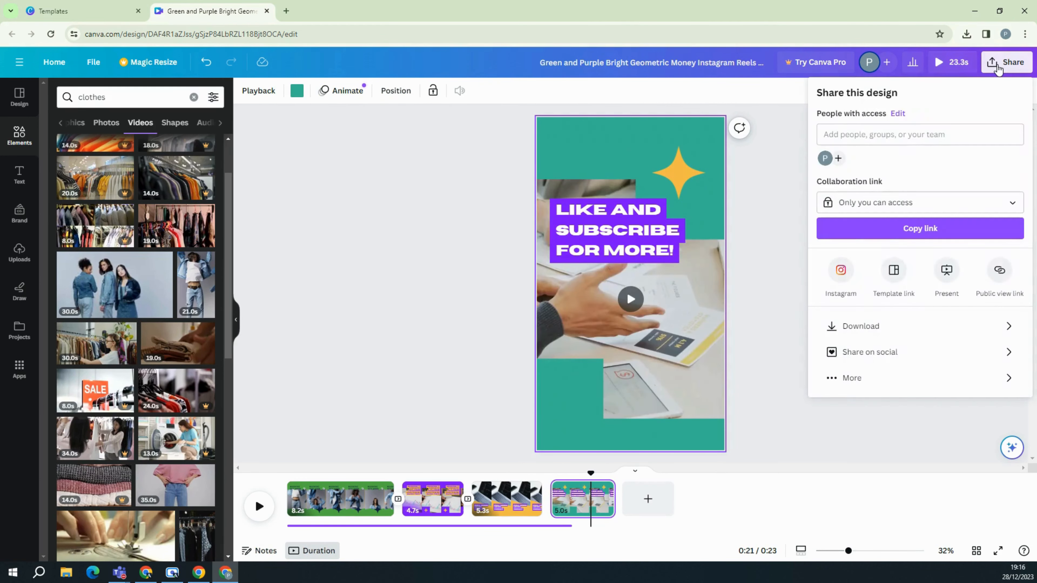
{"action": "left_click", "coordinate": [894, 329]}
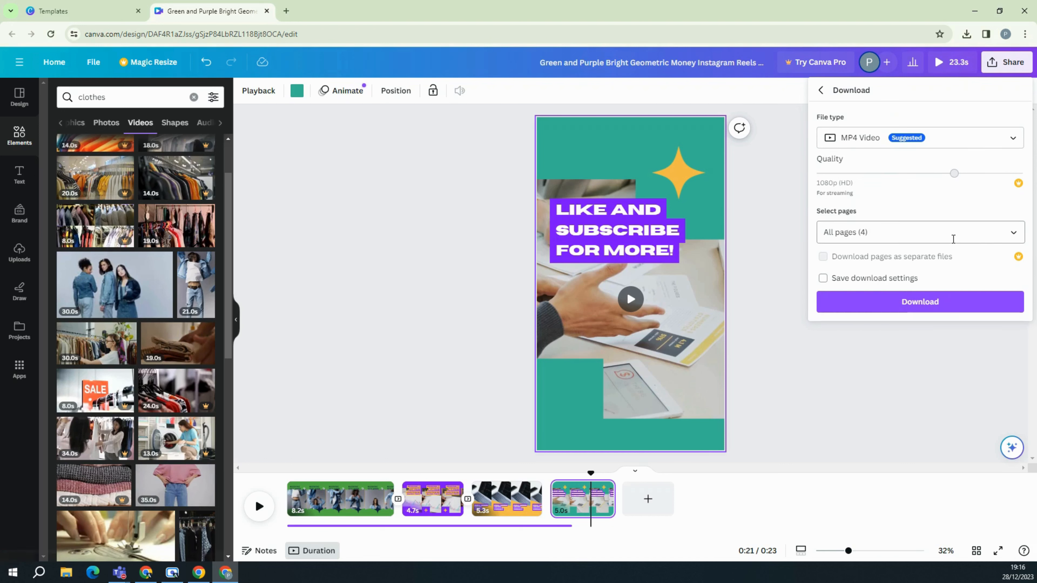
{"action": "left_click", "coordinate": [957, 303]}
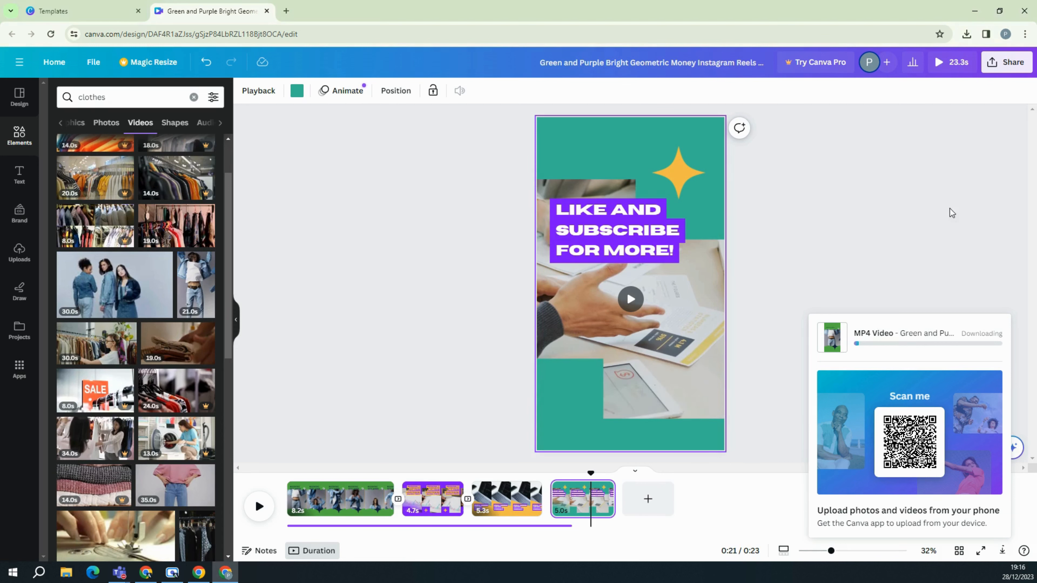
{"action": "left_click", "coordinate": [934, 230]}
Download all four pages as MP4 again, then close the design's editor tab.
{"action": "left_click", "coordinate": [1005, 62]}
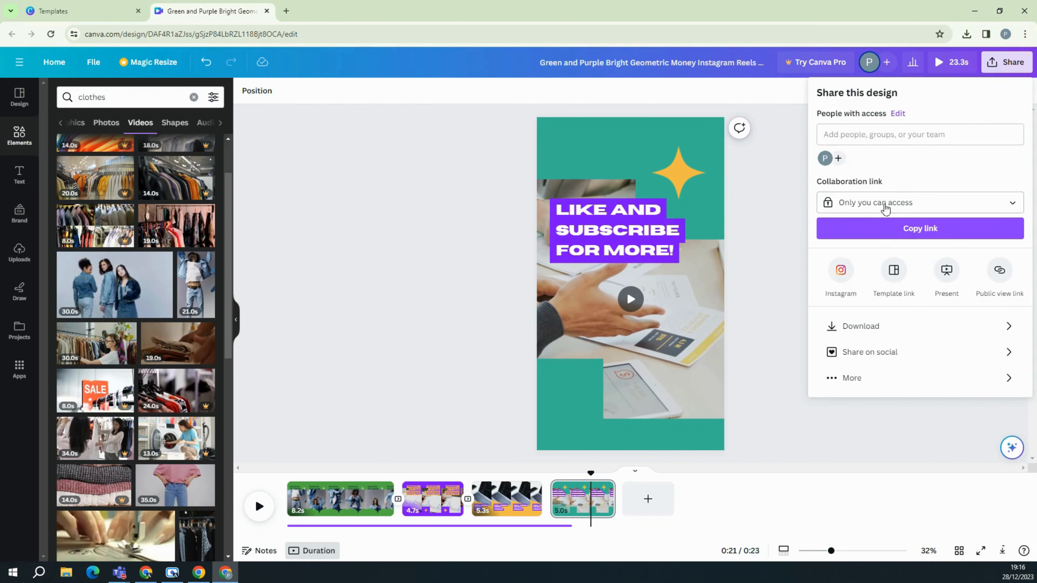
{"action": "left_click", "coordinate": [898, 327]}
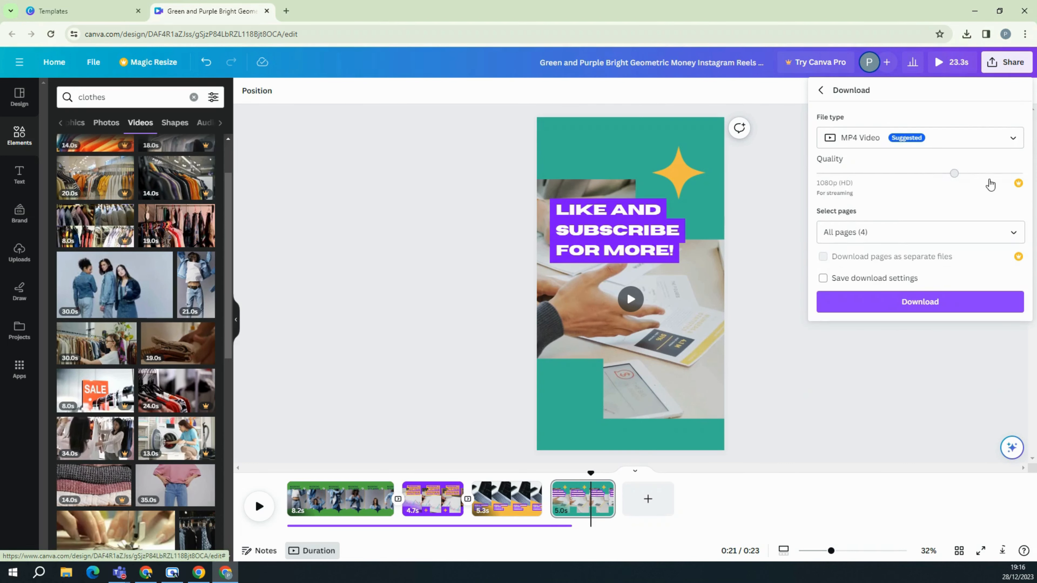
{"action": "left_click", "coordinate": [891, 235]}
{"action": "left_click", "coordinate": [933, 195]}
{"action": "left_click", "coordinate": [841, 307]}
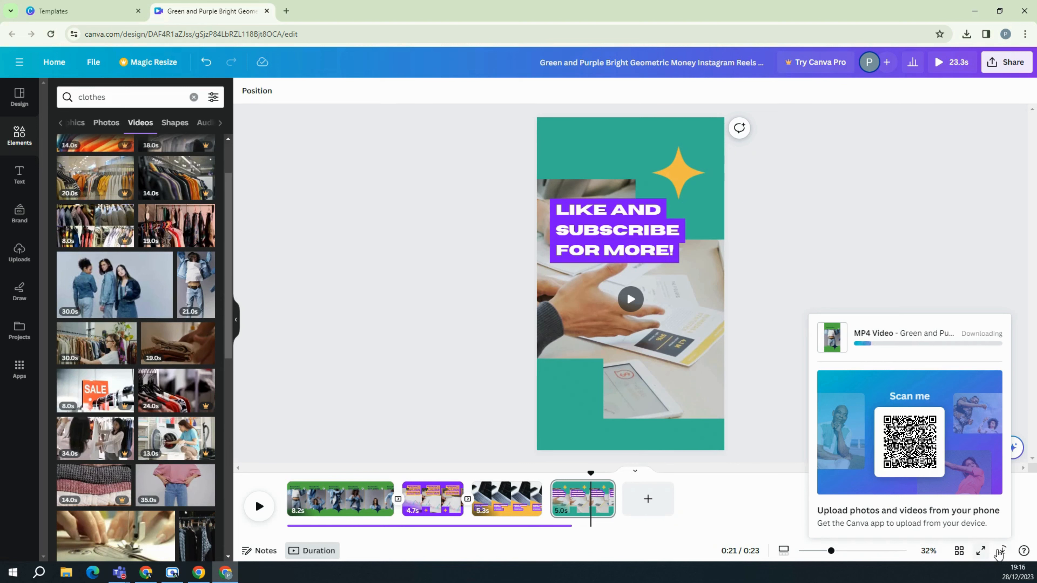
{"action": "right_click", "coordinate": [1002, 552]}
{"action": "left_click", "coordinate": [921, 288]}
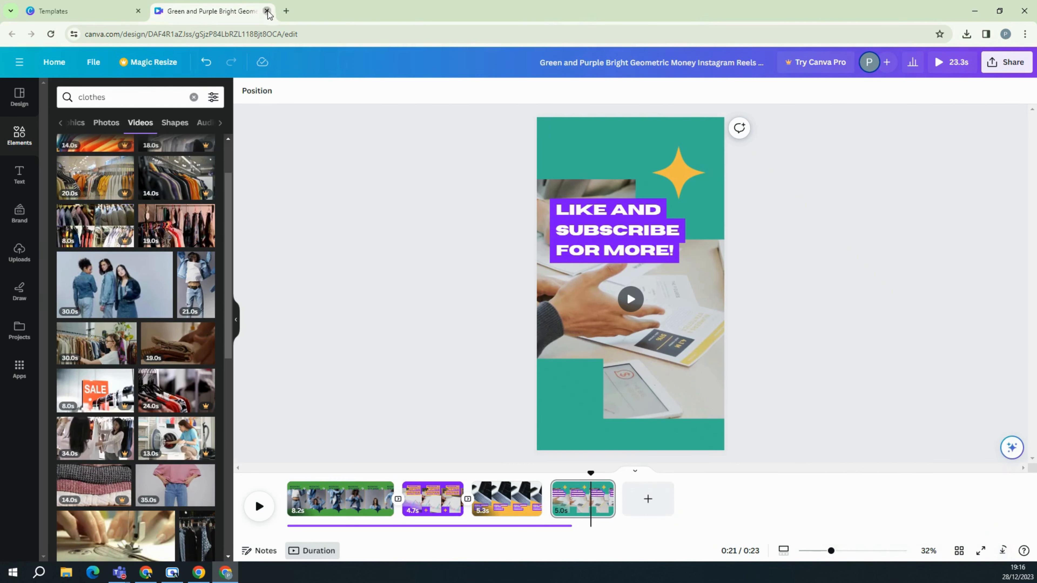
{"action": "left_click", "coordinate": [266, 12]}
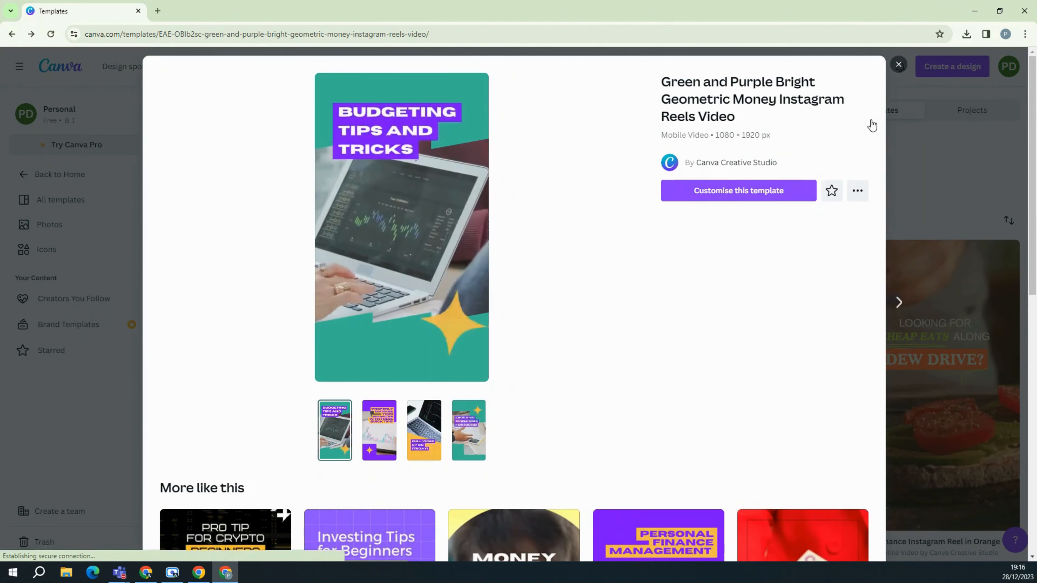
Close the template preview and scroll through the Canva page.
{"action": "left_click", "coordinate": [897, 65]}
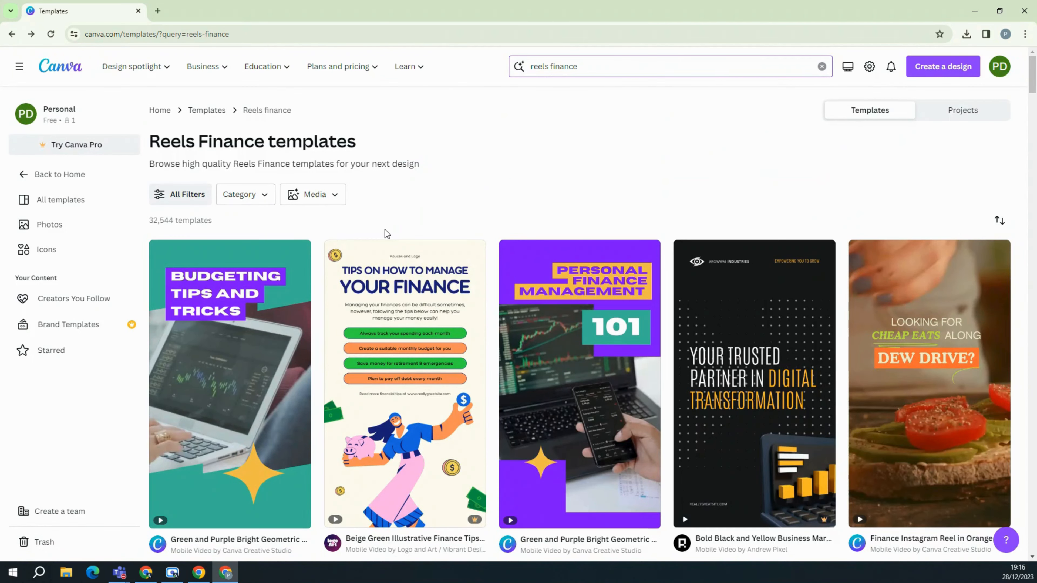
{"action": "scroll", "coordinate": [477, 270], "scroll_direction": "down", "scroll_amount": 5}
{"action": "scroll", "coordinate": [478, 269], "scroll_direction": "down", "scroll_amount": 5}
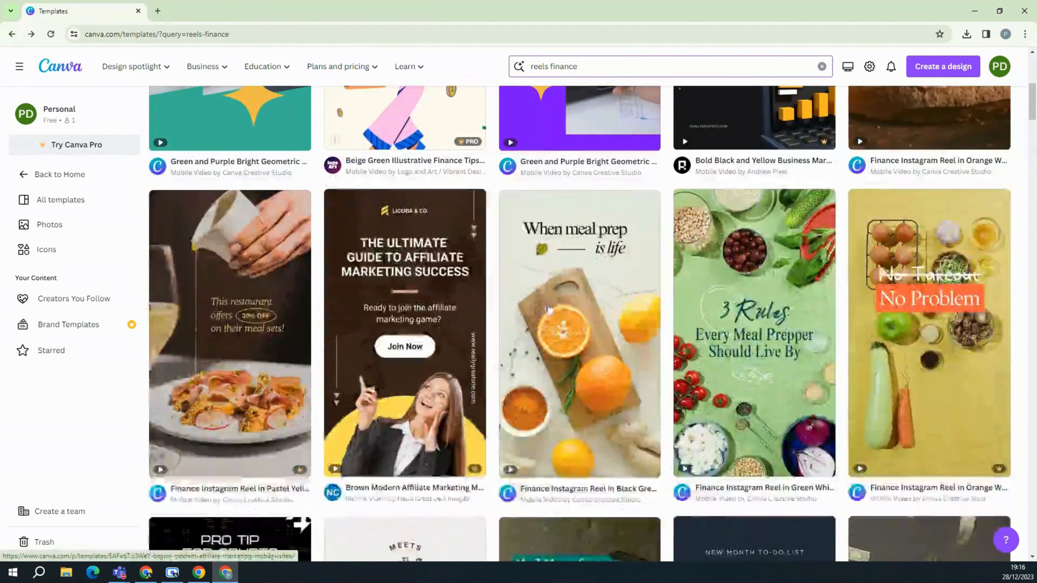
{"action": "scroll", "coordinate": [664, 211], "scroll_direction": "up", "scroll_amount": 8}
{"action": "scroll", "coordinate": [664, 211], "scroll_direction": "up", "scroll_amount": 3}
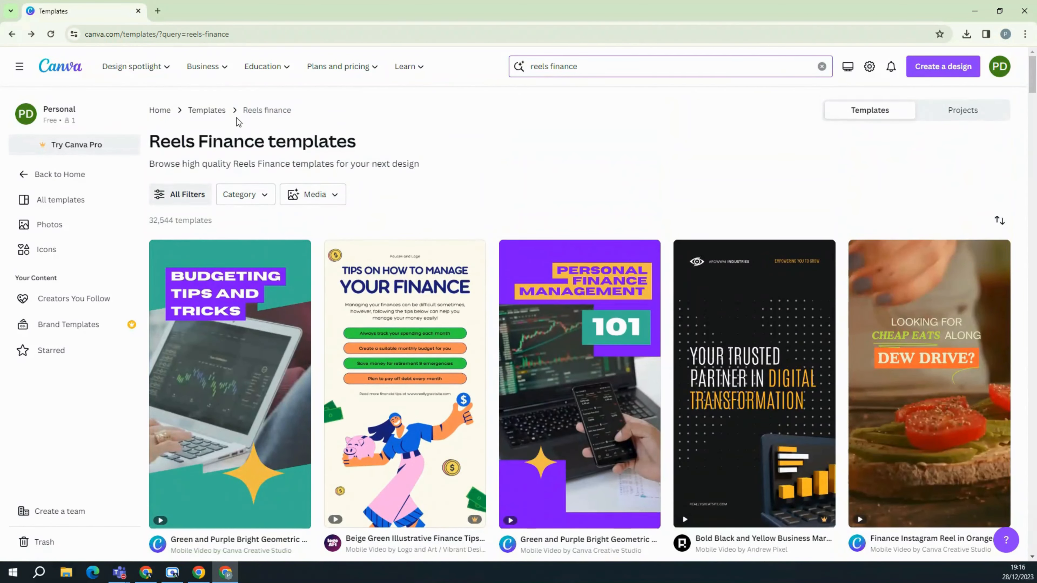
Dismiss the Canva Pro trial offer and go to slide 19, 'Posting Timings on Different Social Media'.
{"action": "left_click", "coordinate": [81, 145]}
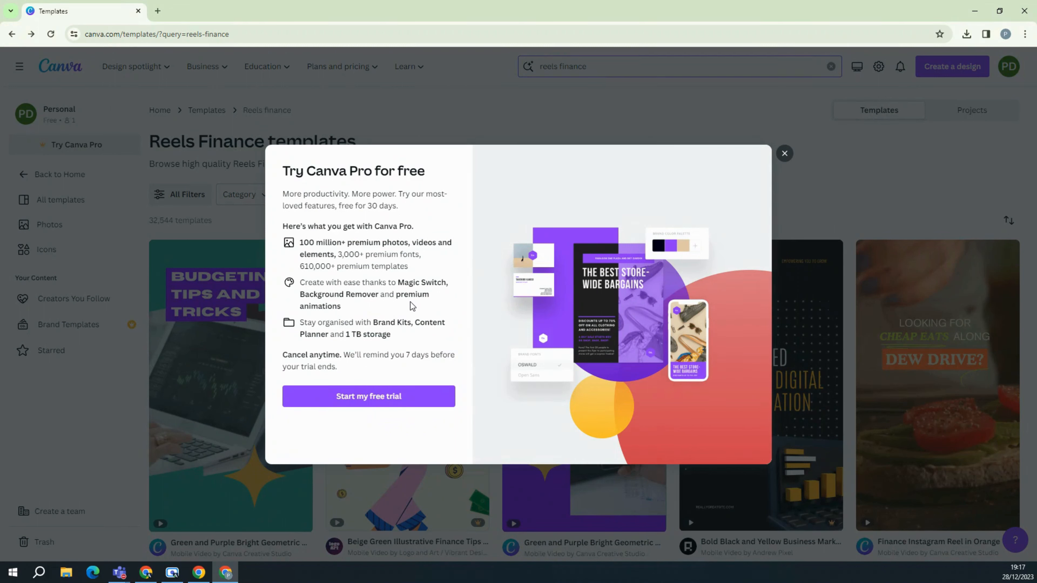
{"action": "left_click", "coordinate": [784, 153]}
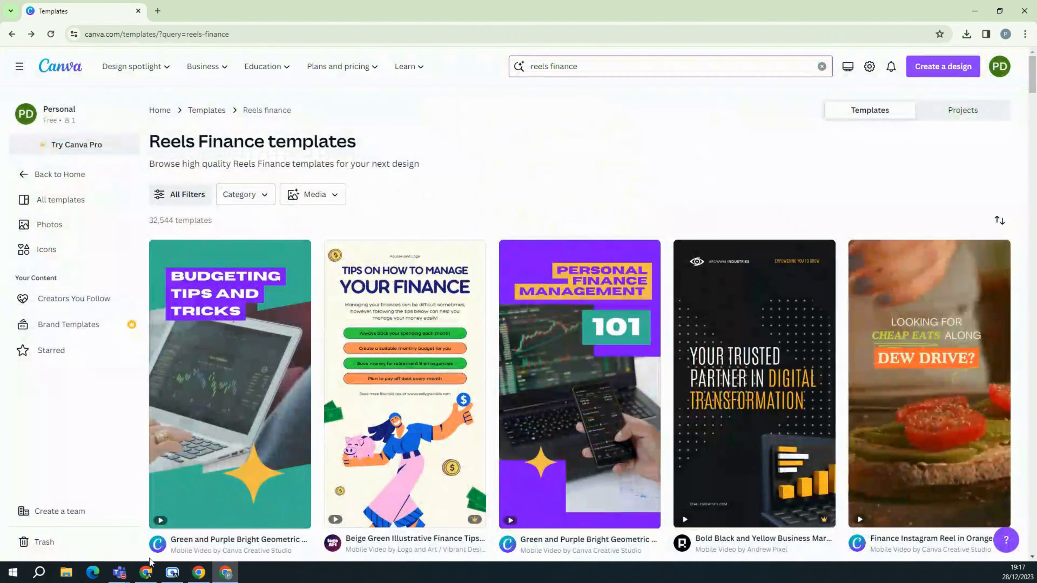
{"action": "left_click", "coordinate": [146, 573]}
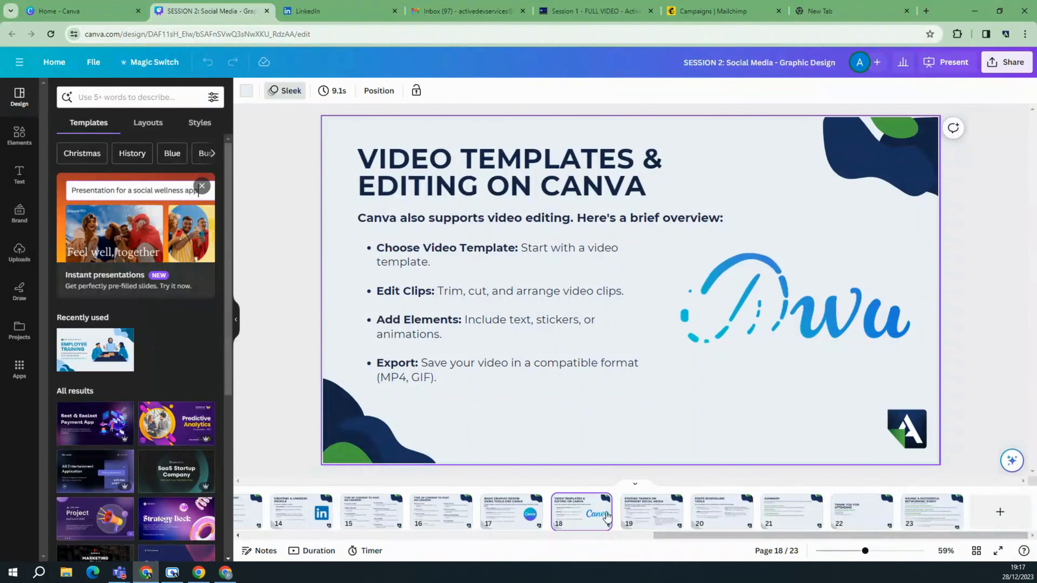
{"action": "left_click", "coordinate": [630, 519]}
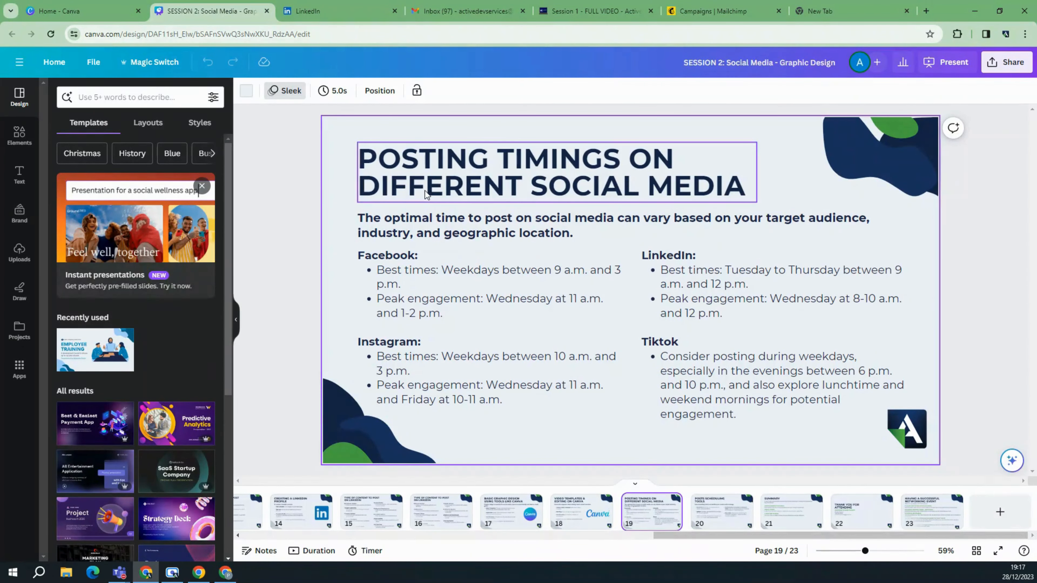